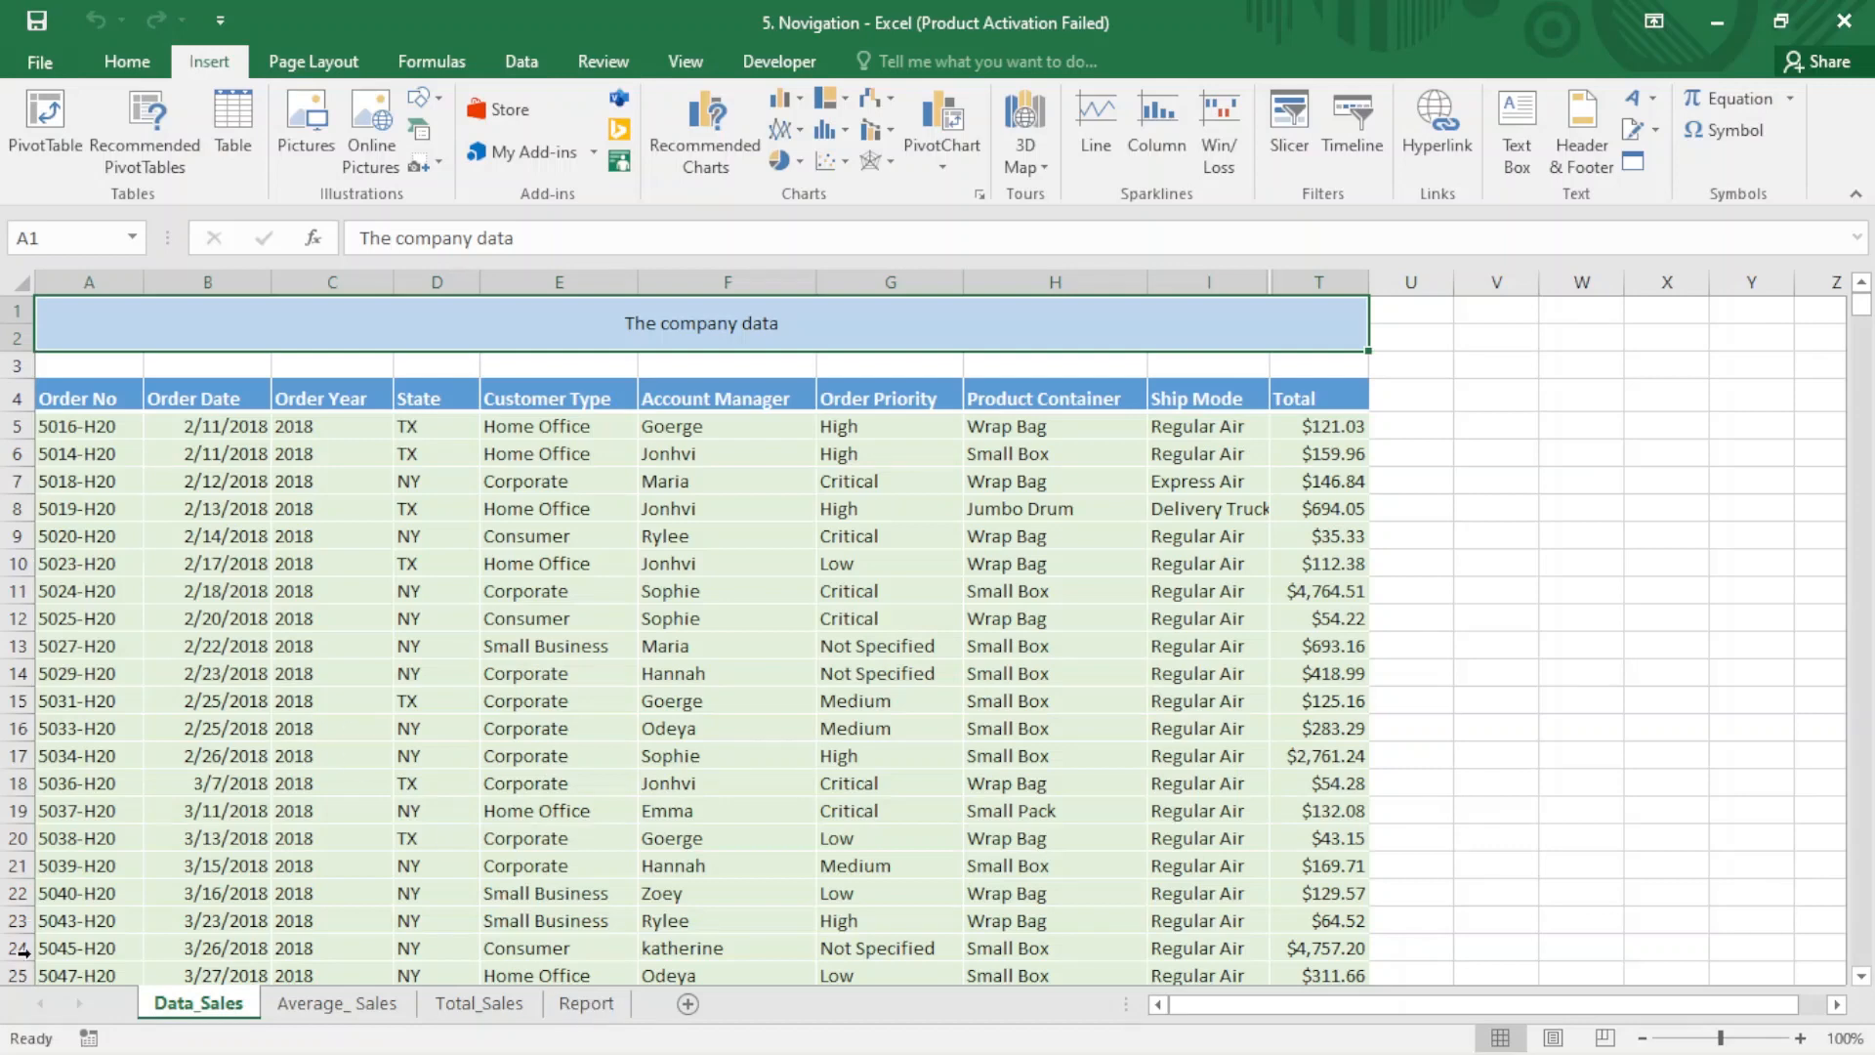
- Add a new worksheet, place it before Data_Sales and rename it Home
{"action": "left_click", "coordinate": [682, 1014]}
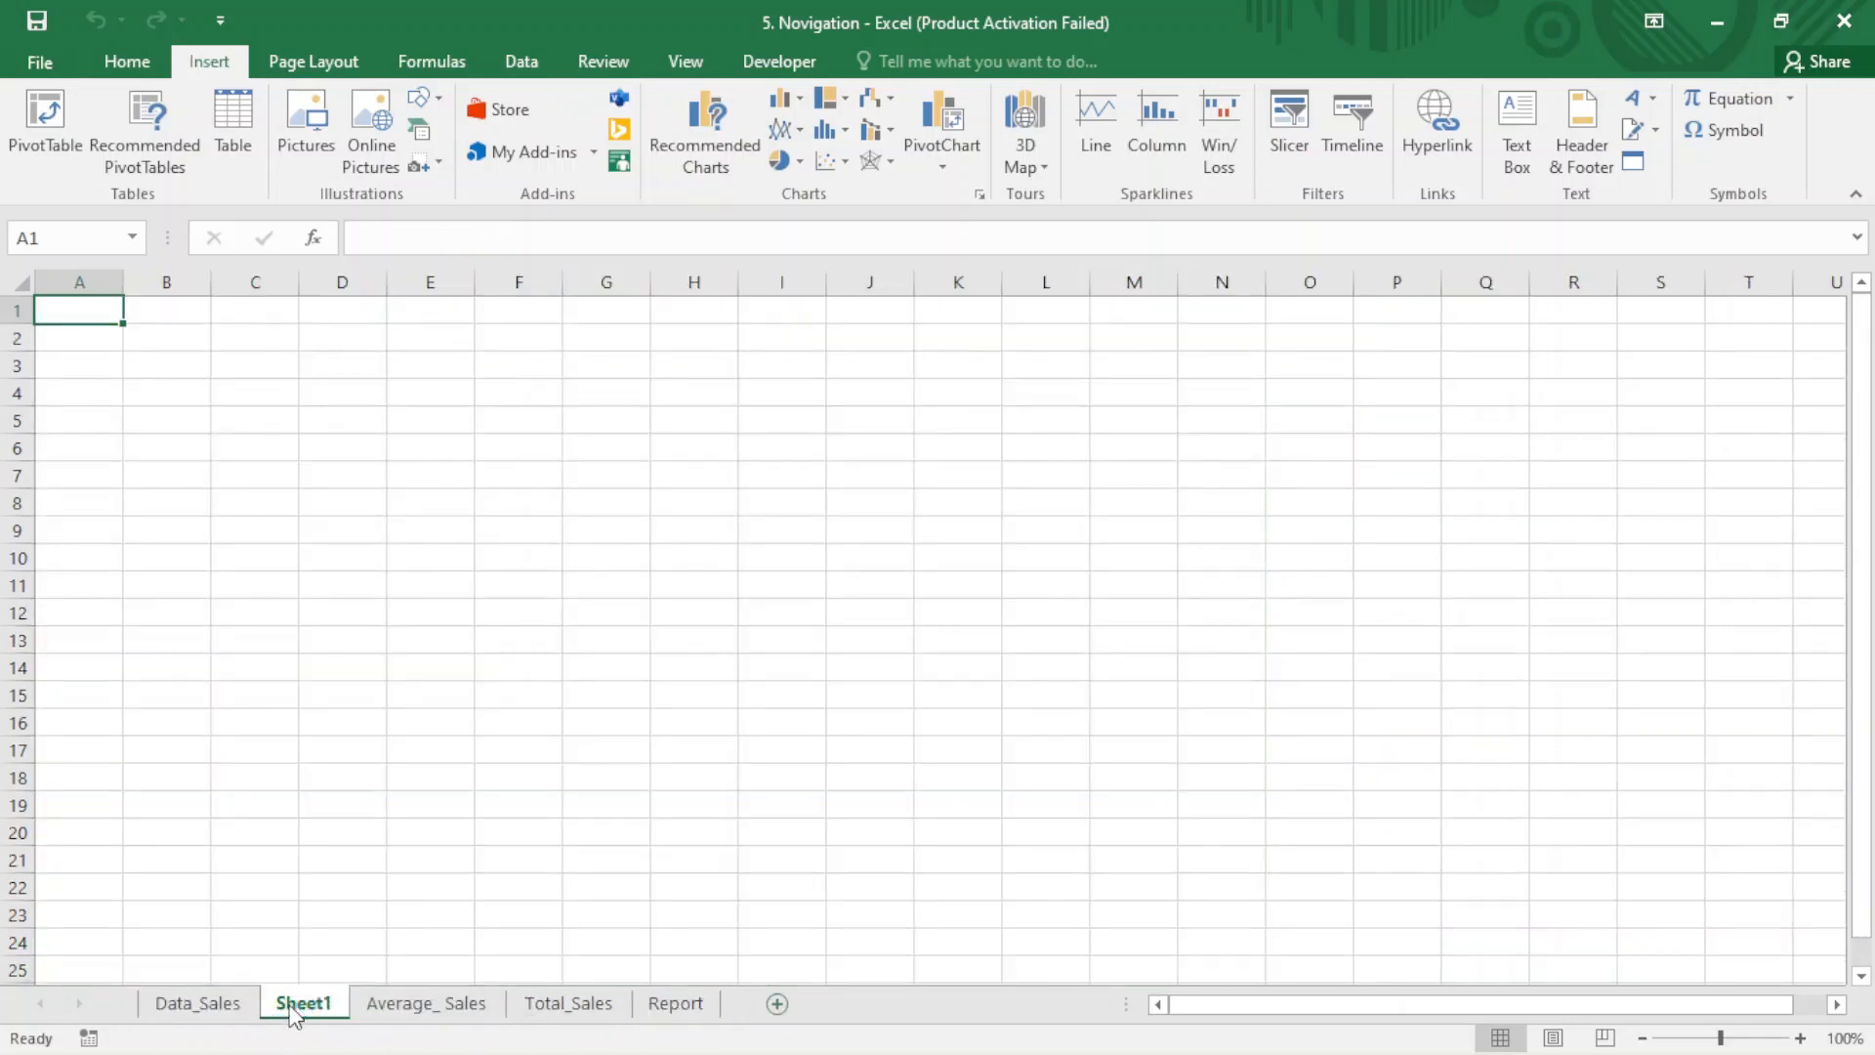
{"action": "left_click_drag", "start_coordinate": [218, 1002], "coordinate": [166, 1016]}
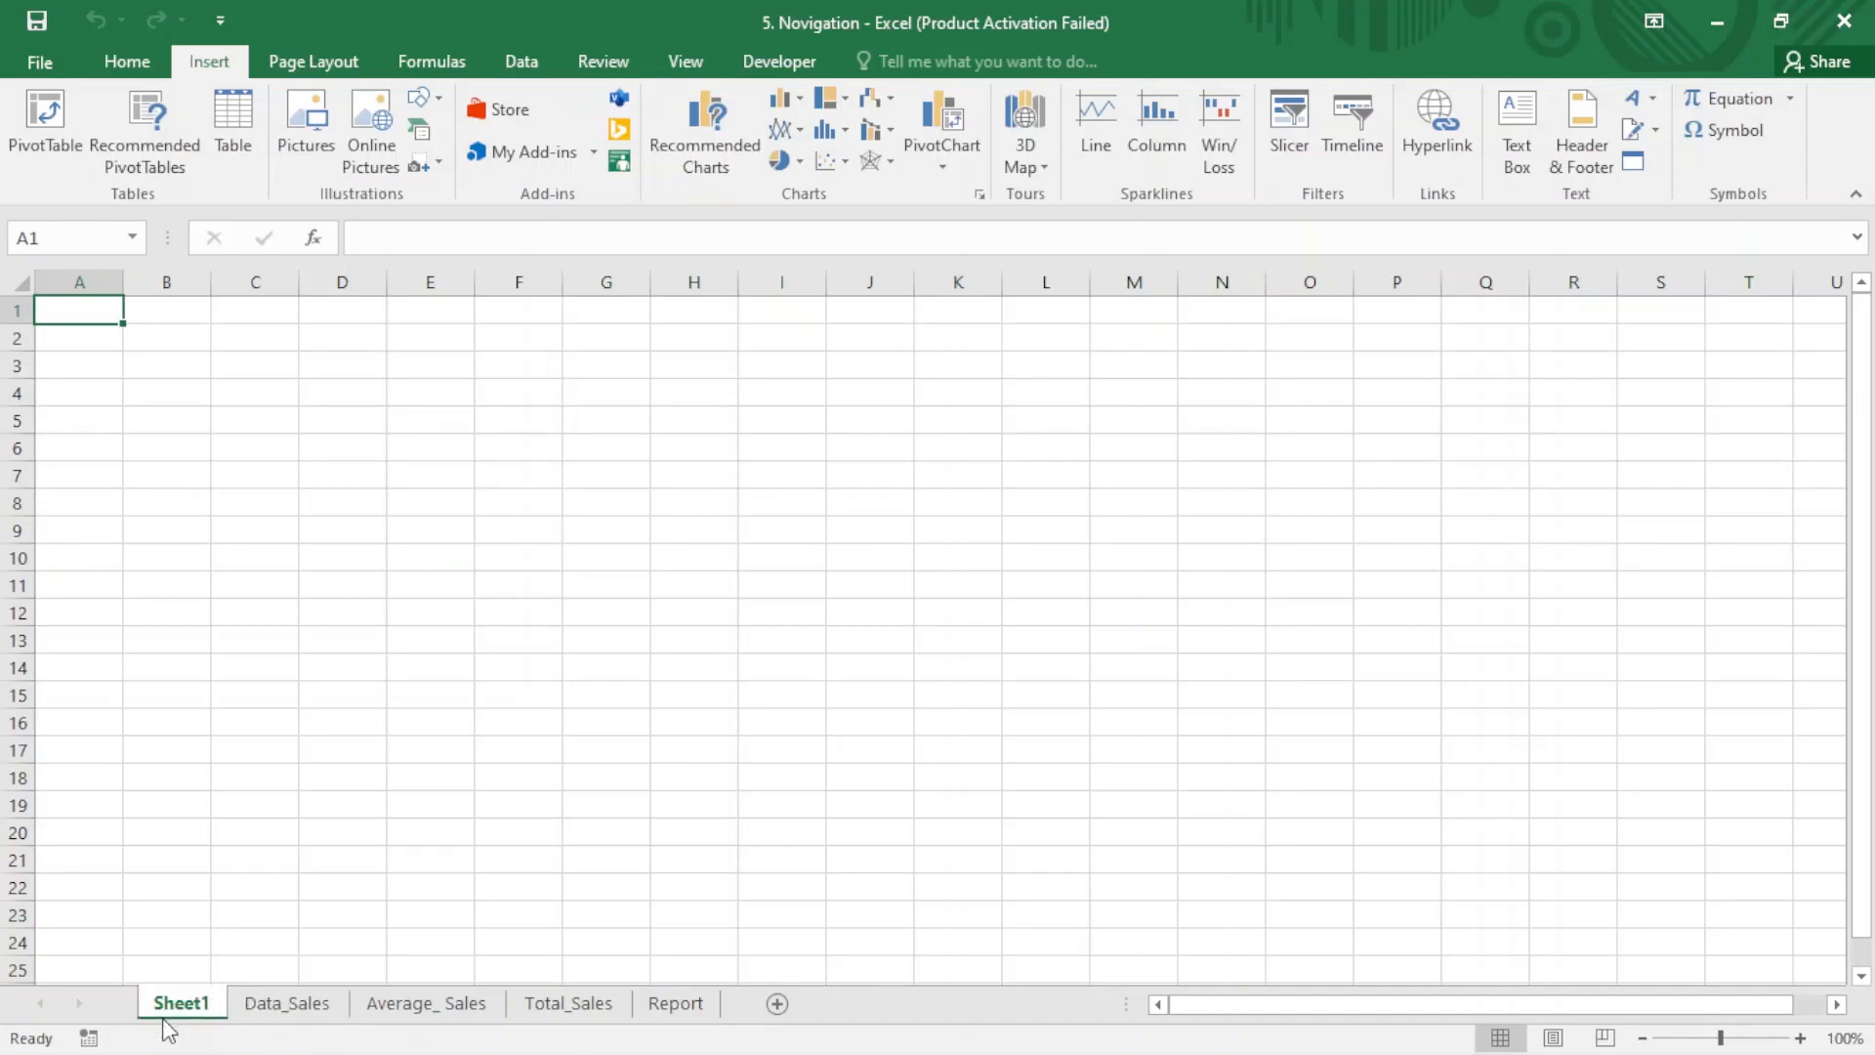
{"action": "double_click", "coordinate": [175, 1007]}
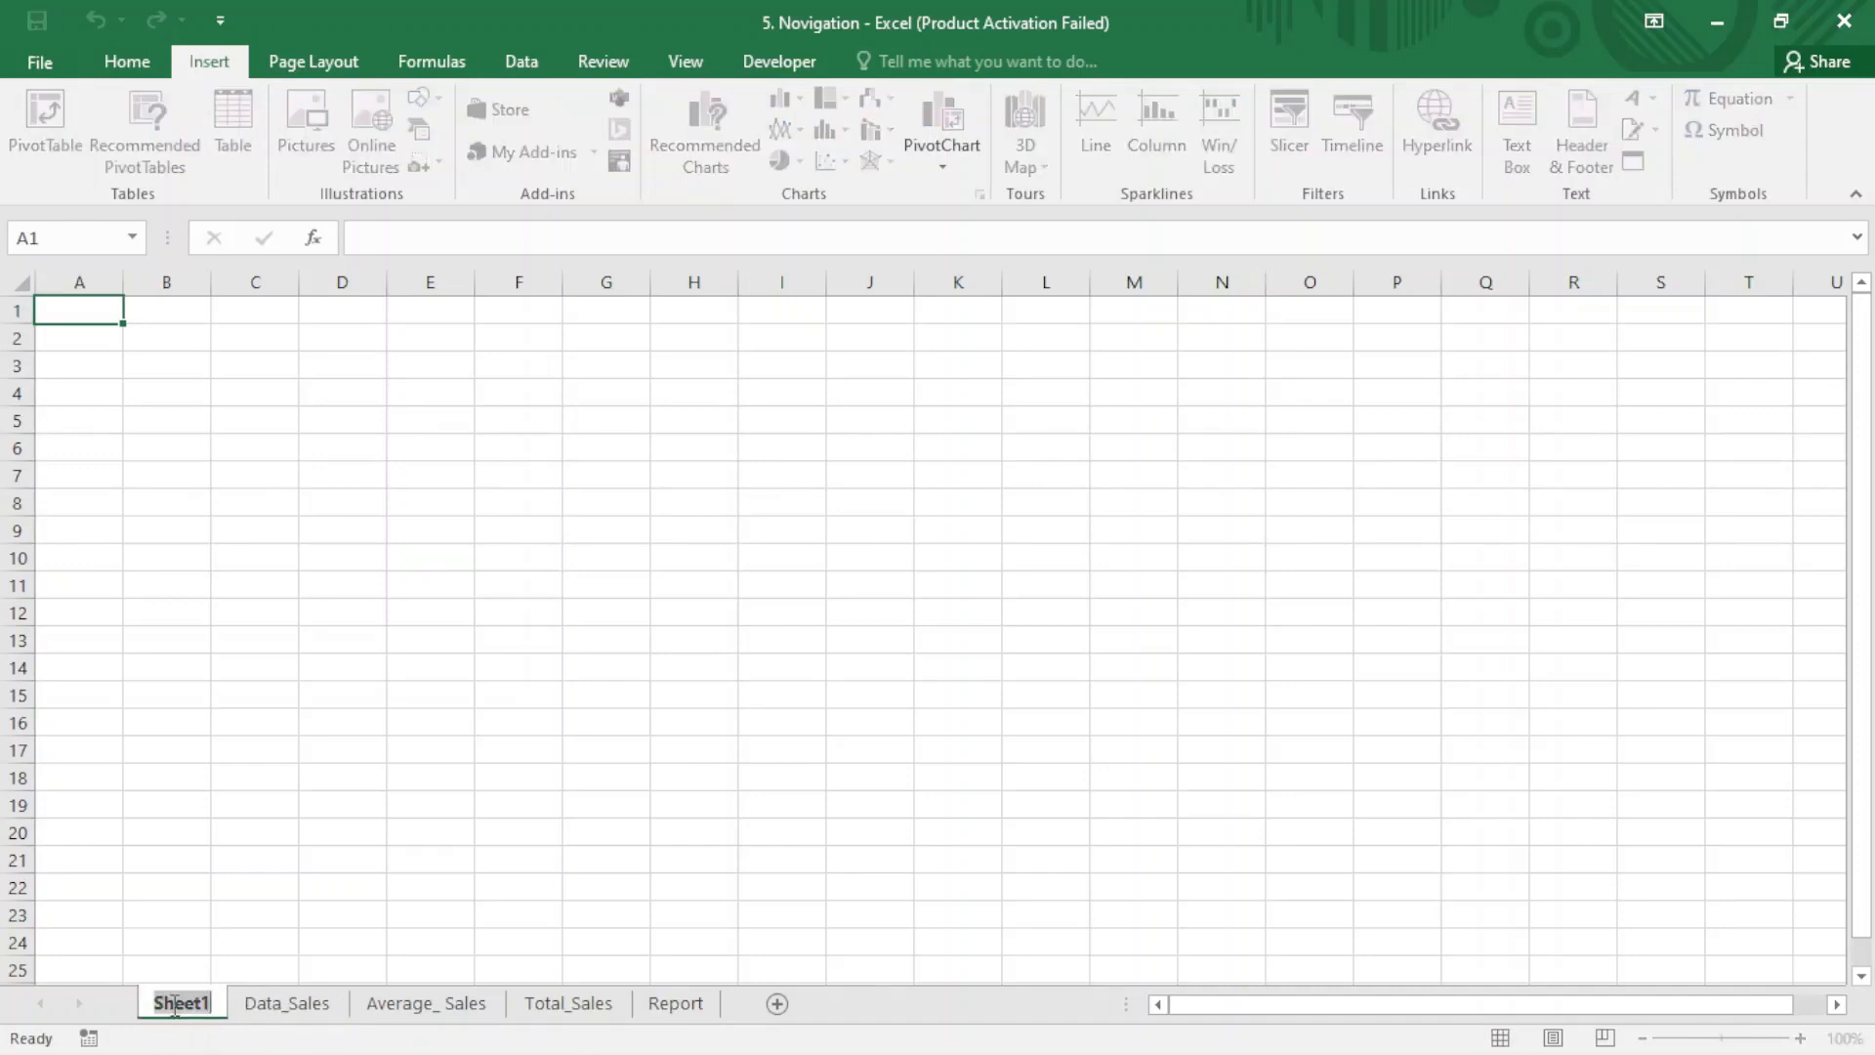
{"action": "type", "text": "Home"}
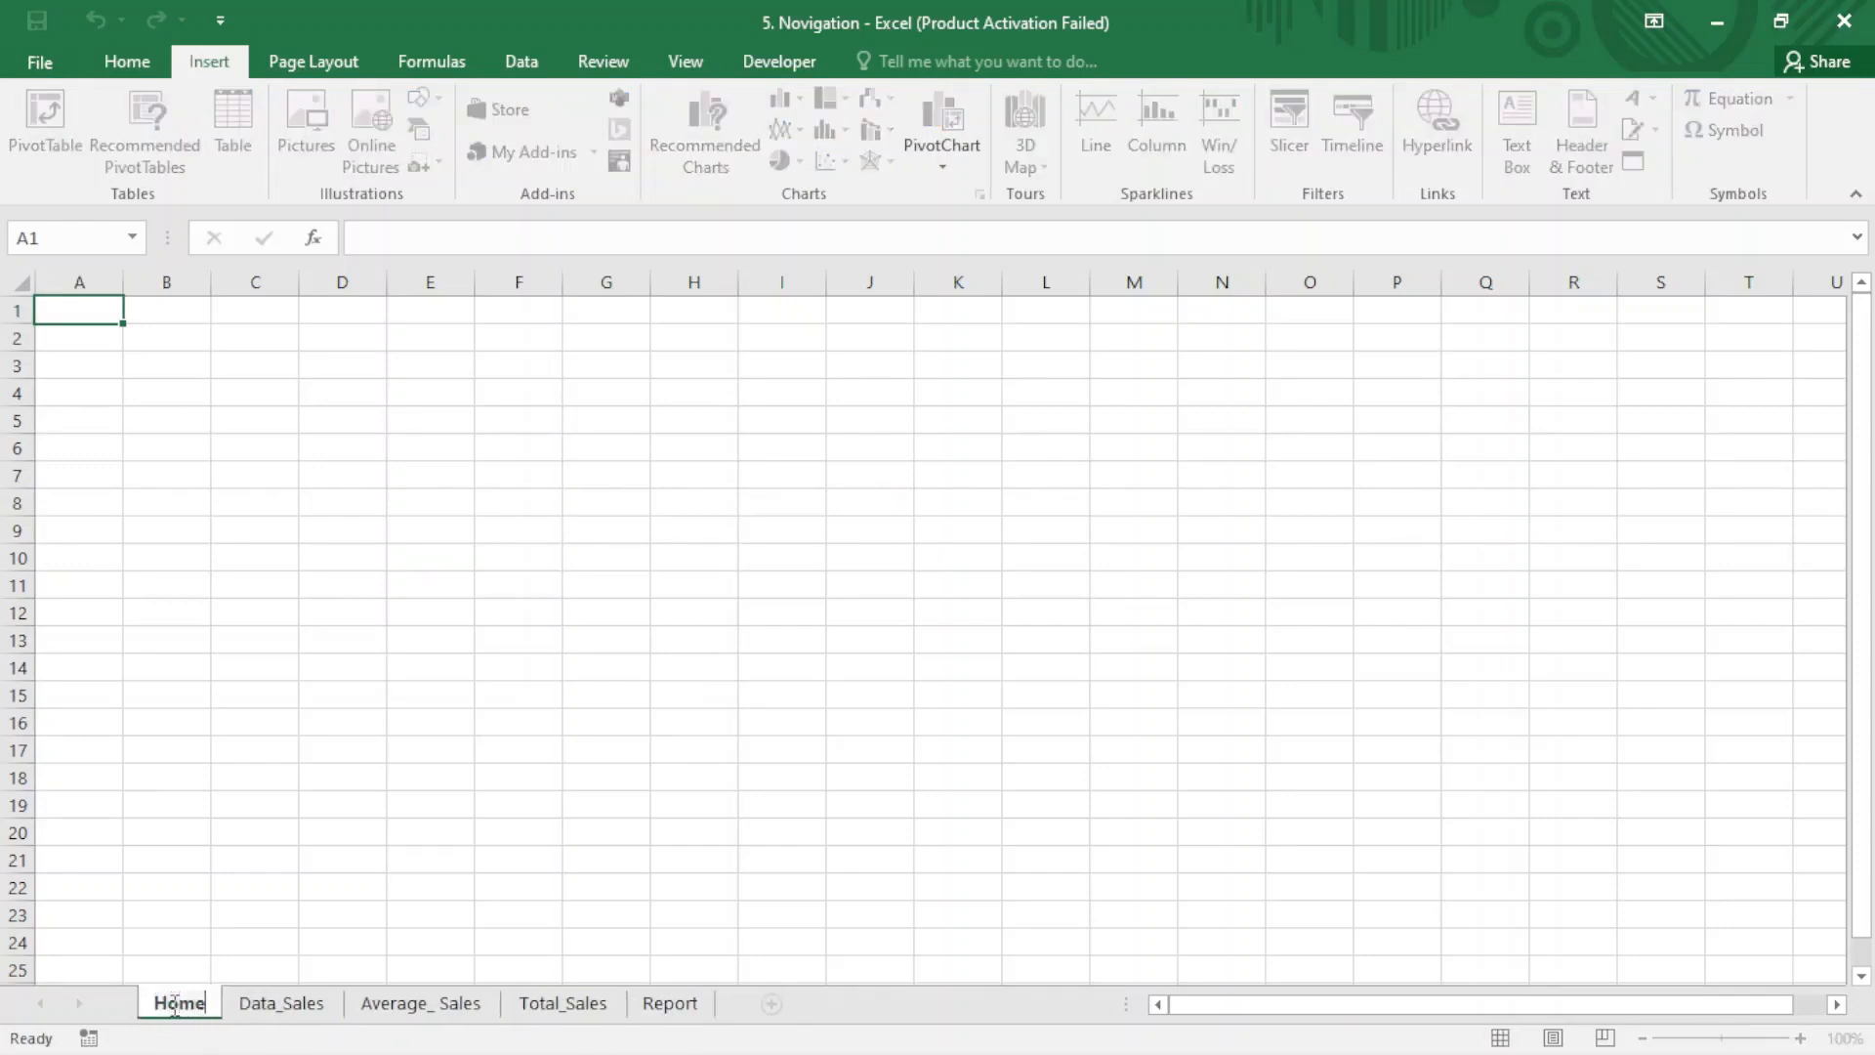
{"action": "key", "text": "Return"}
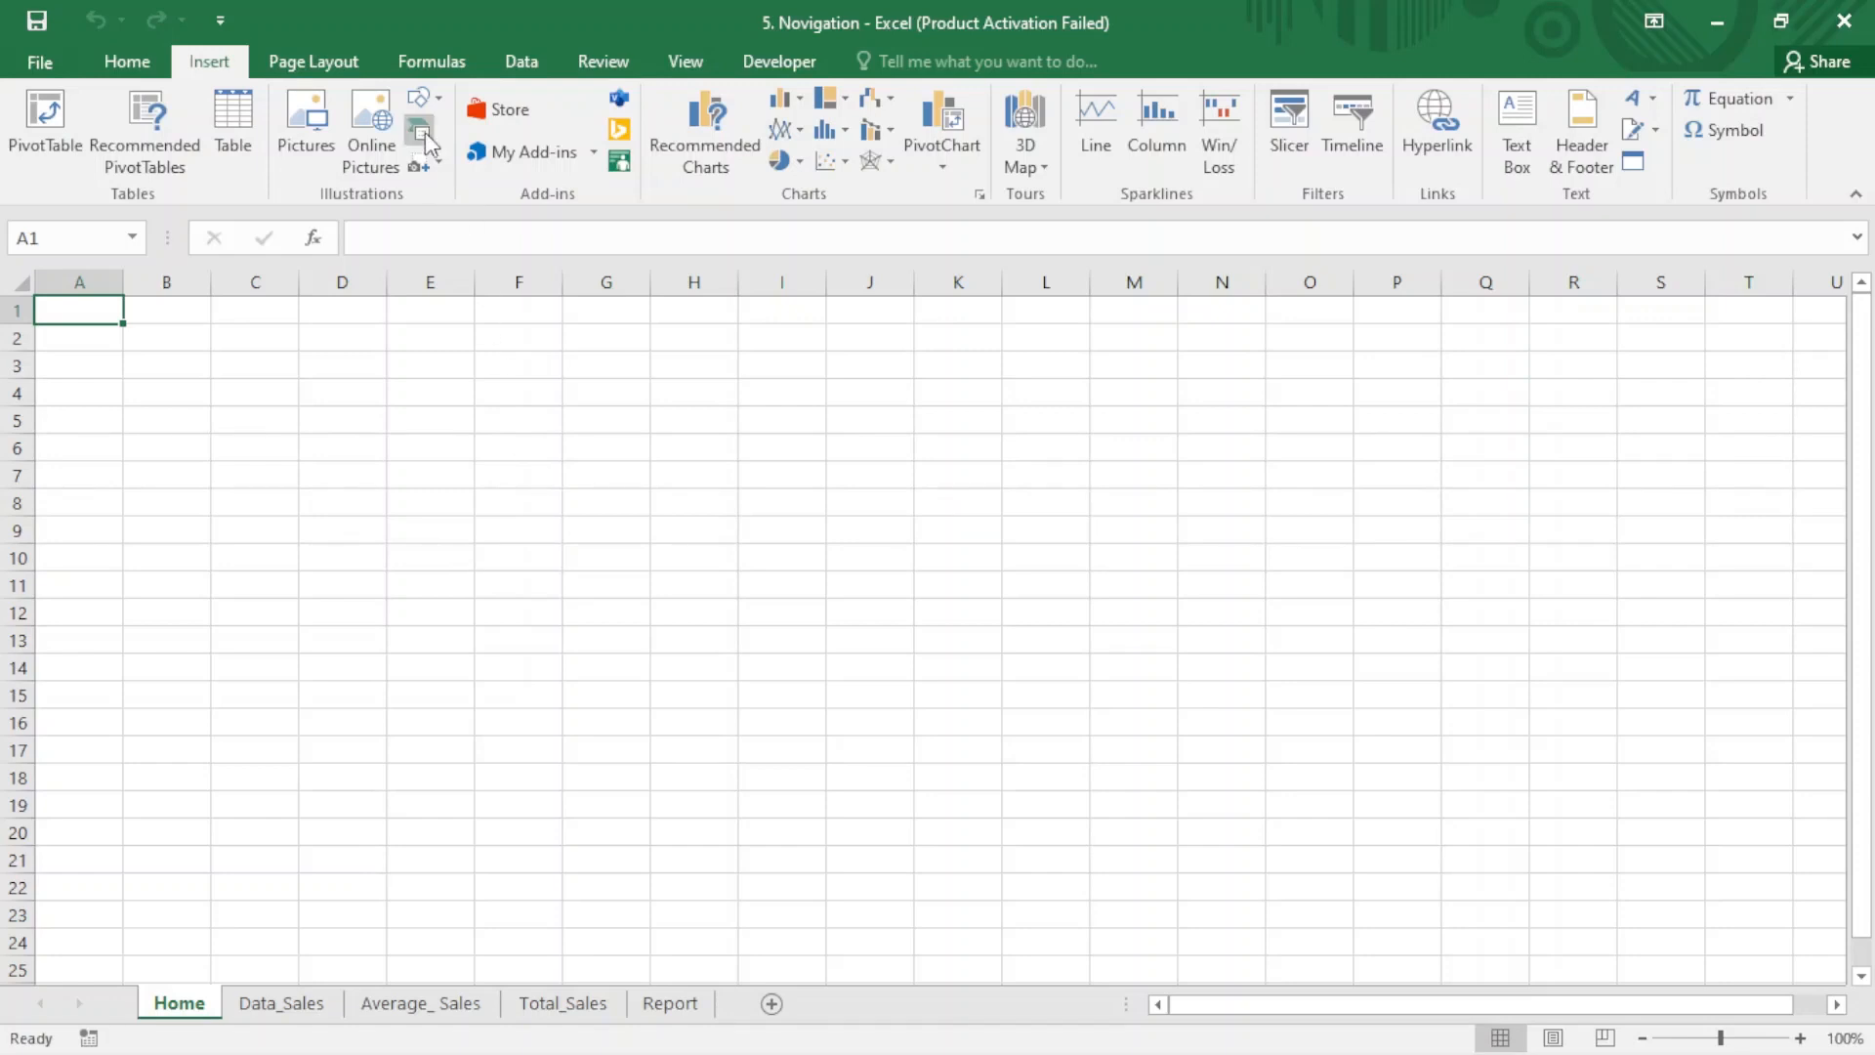
- Draw a banner rectangle about 7.75" wide and 0.53" high across rows 2–4, columns C to N, containing the text "The WOOP Company"
{"action": "left_click", "coordinate": [437, 101]}
{"action": "left_click", "coordinate": [500, 162]}
{"action": "mouse_move", "coordinate": [211, 333]}
{"action": "left_mouse_down"}
{"action": "mouse_move", "coordinate": [674, 410]}
{"action": "mouse_move", "coordinate": [1023, 376]}
{"action": "mouse_move", "coordinate": [1227, 423]}
{"action": "mouse_move", "coordinate": [1231, 402]}
{"action": "left_mouse_up"}
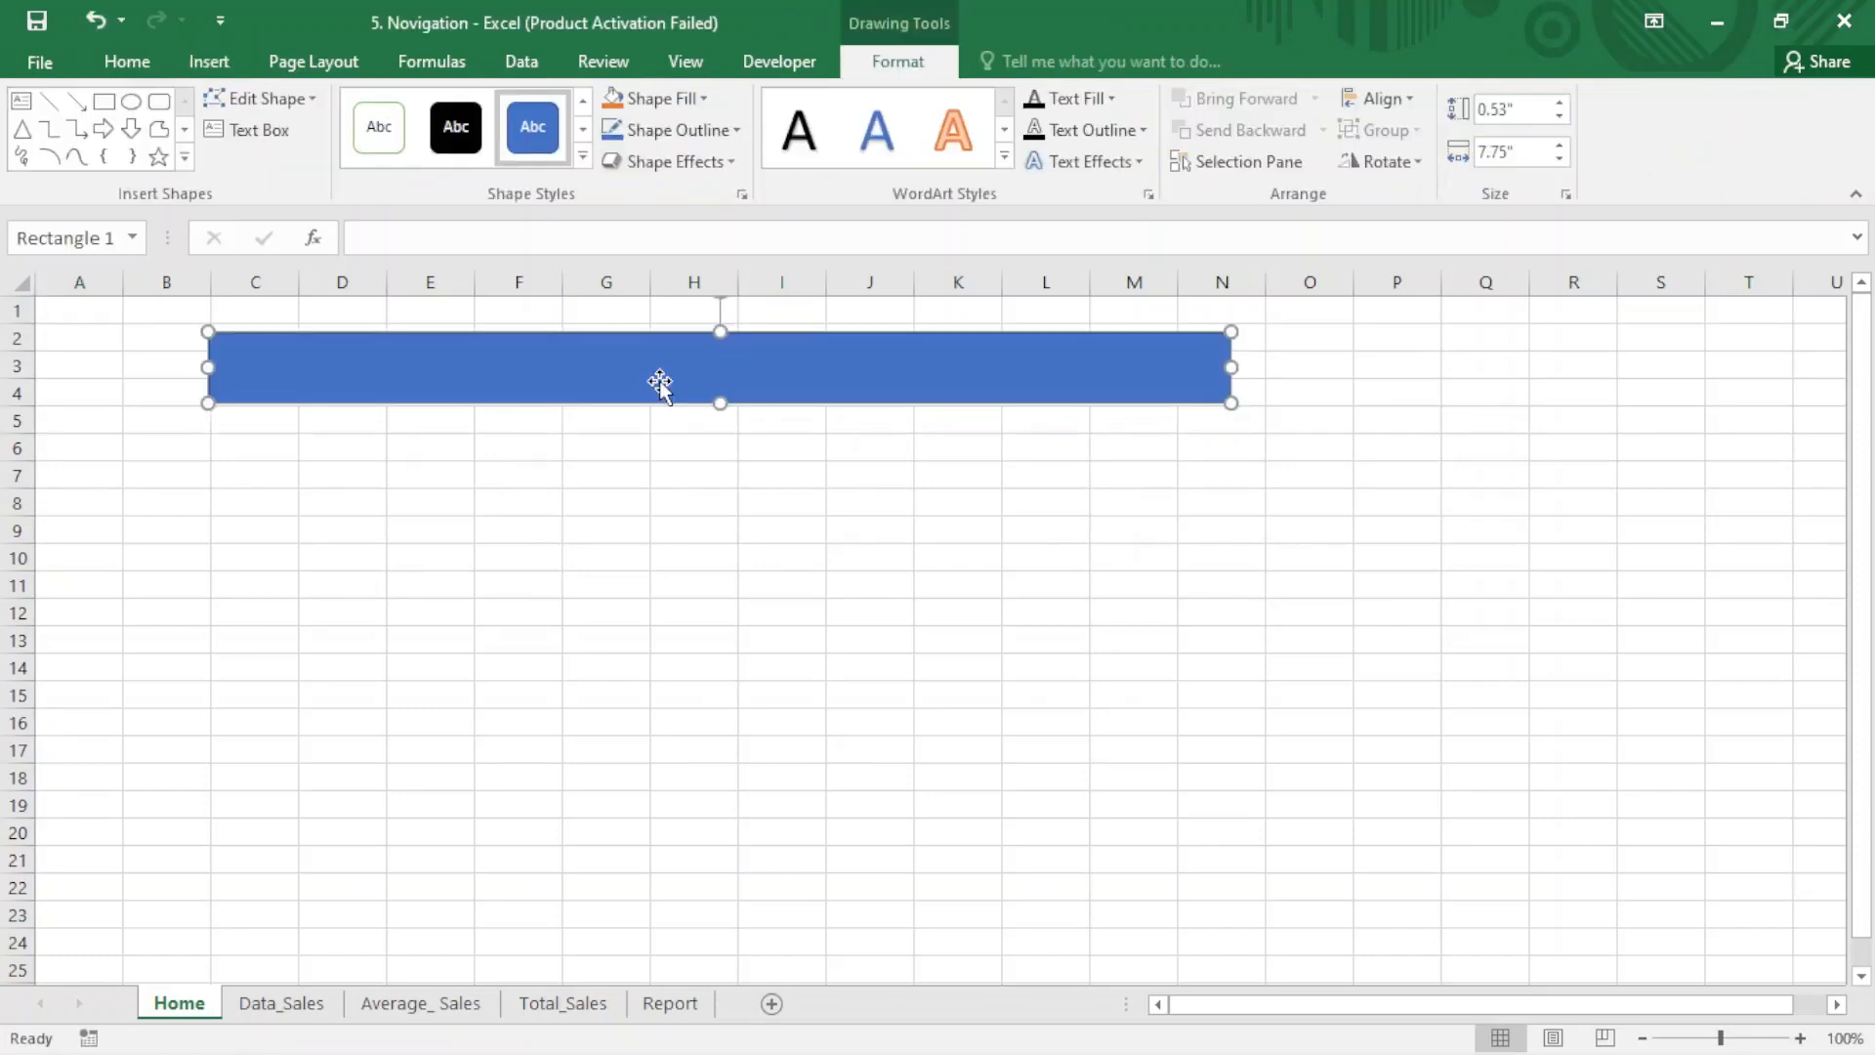
{"action": "type", "text": "The WOOP Company"}
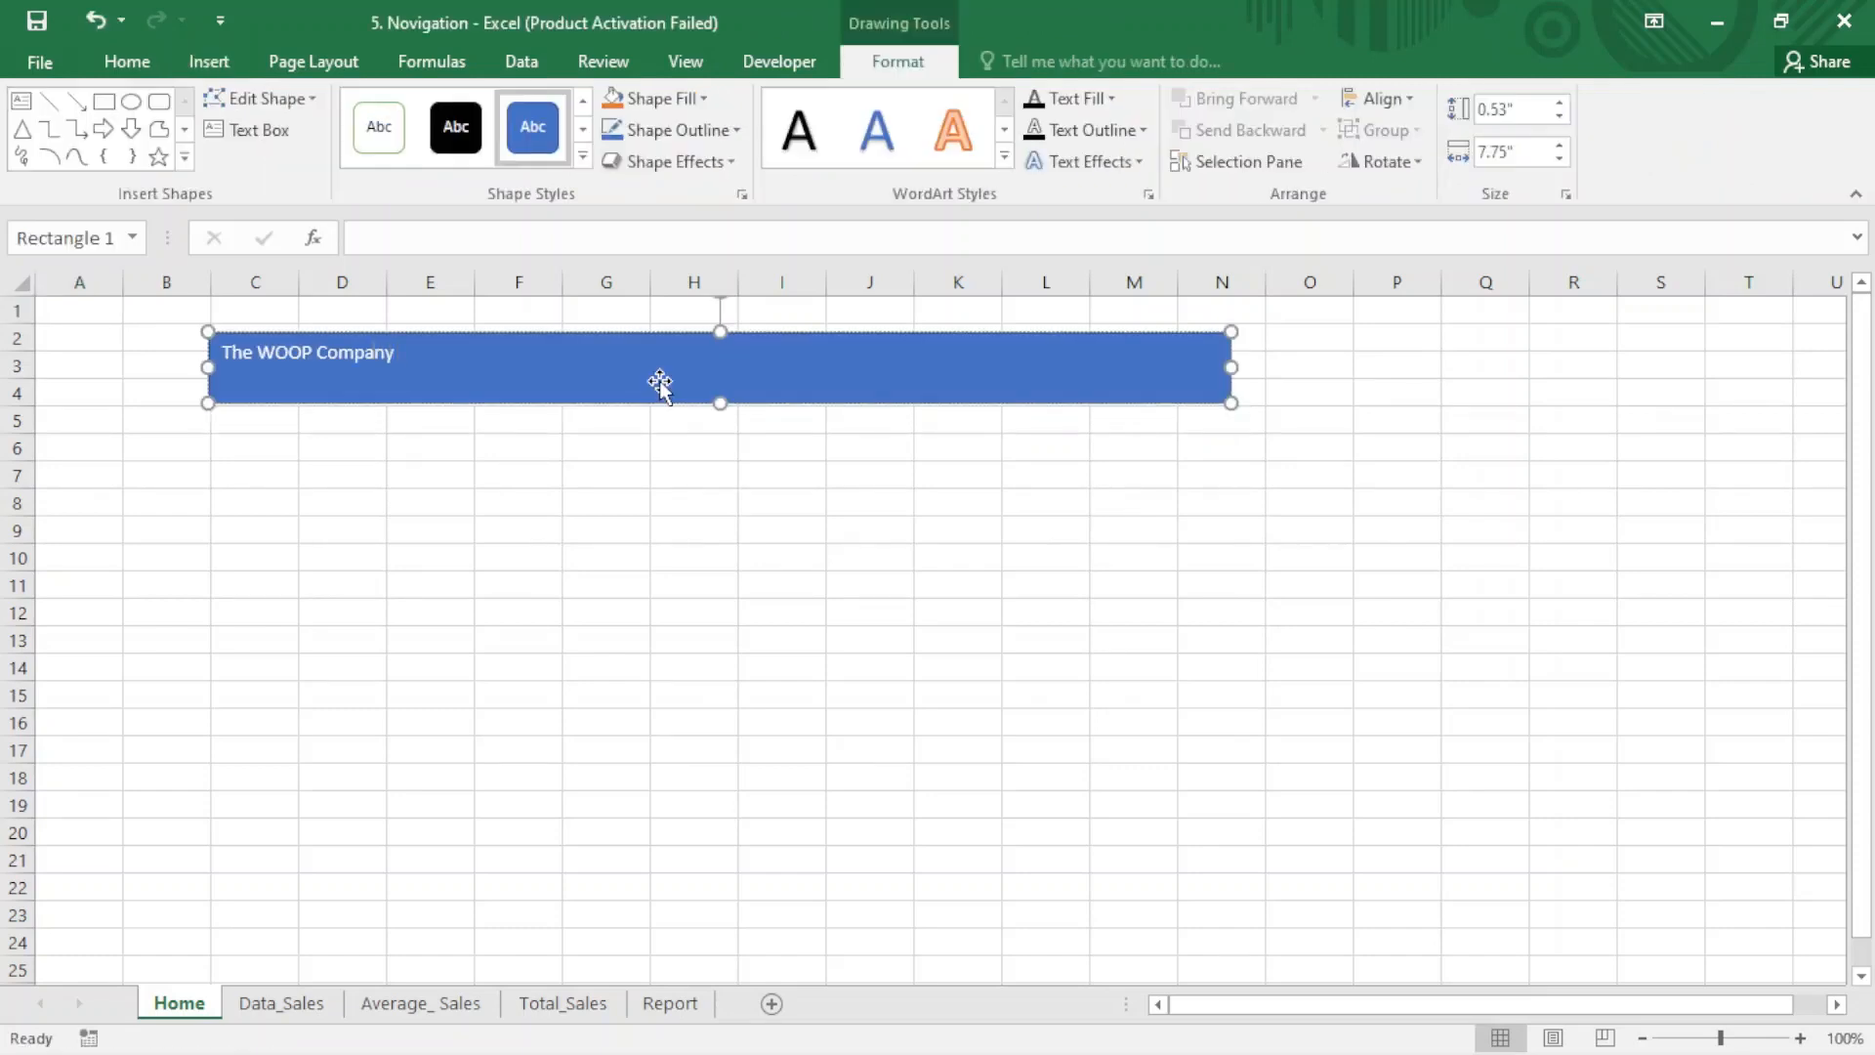
- Center the banner text both vertically and horizontally within the rectangle
{"action": "left_click", "coordinate": [145, 69]}
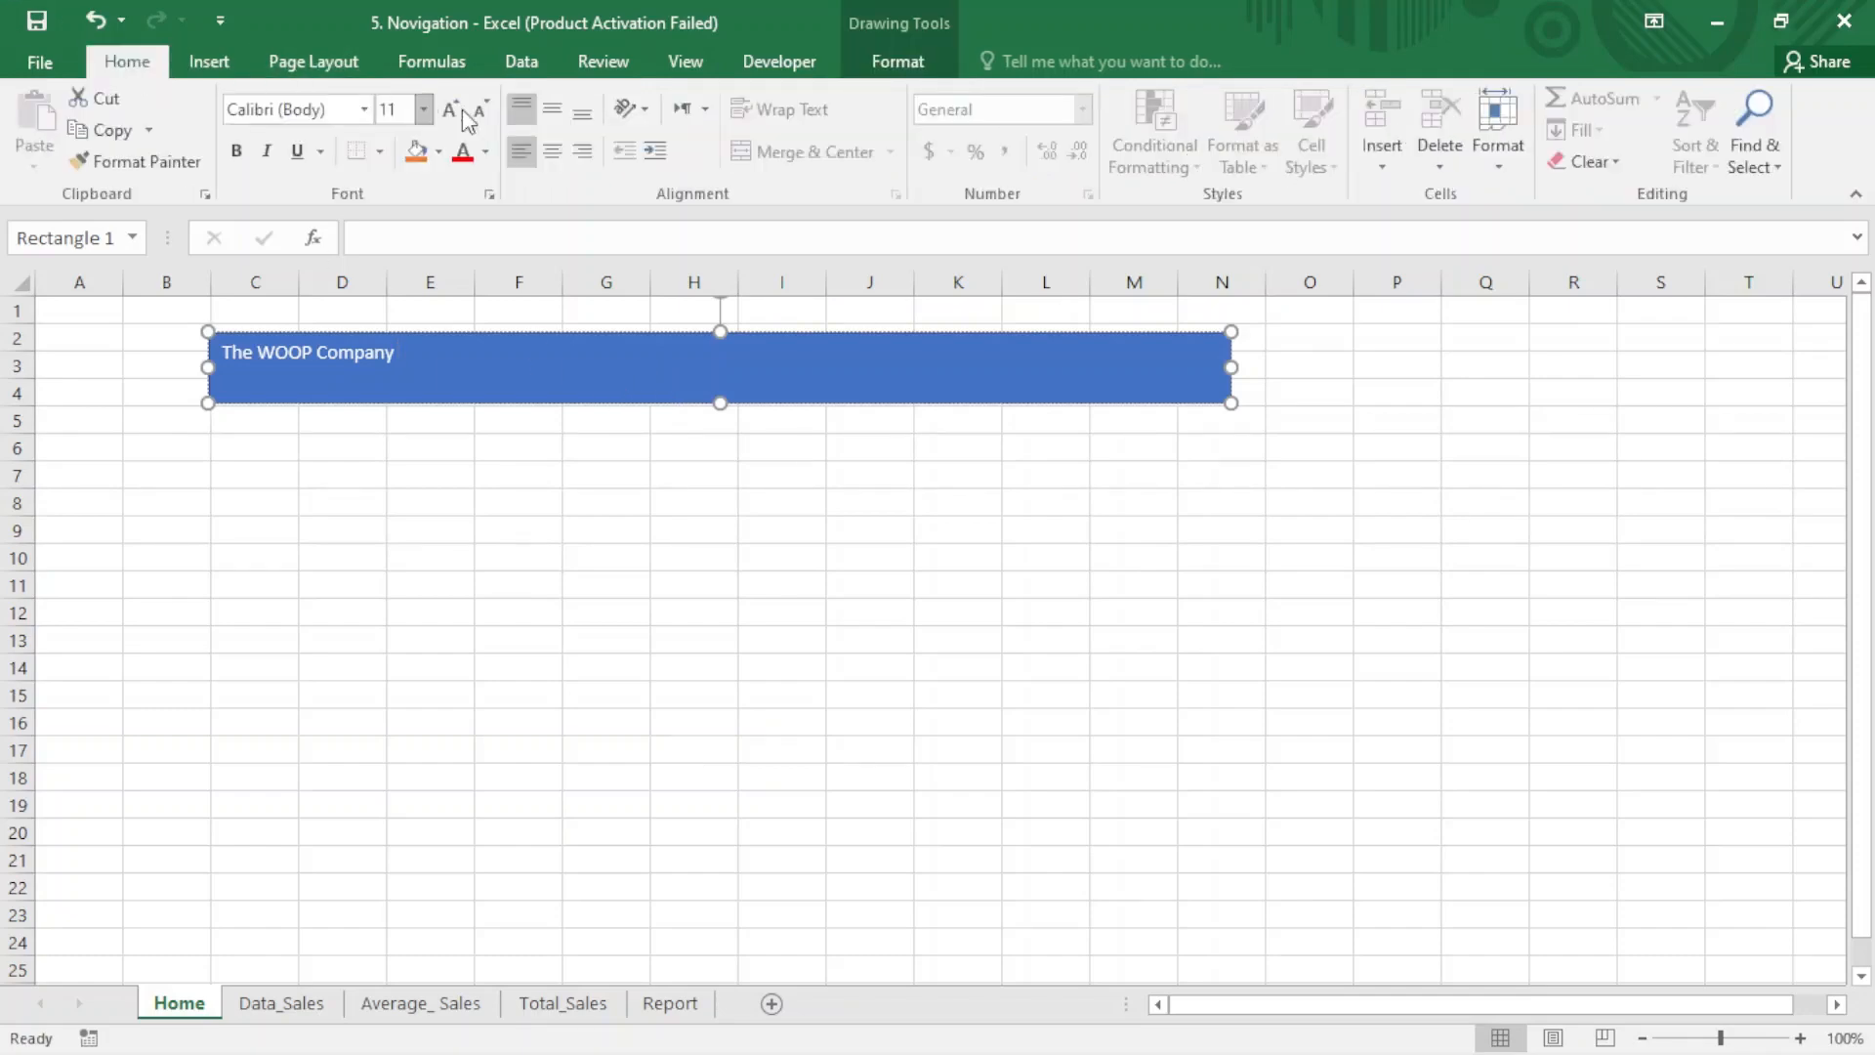
{"action": "left_click", "coordinate": [551, 110]}
{"action": "left_click", "coordinate": [552, 151]}
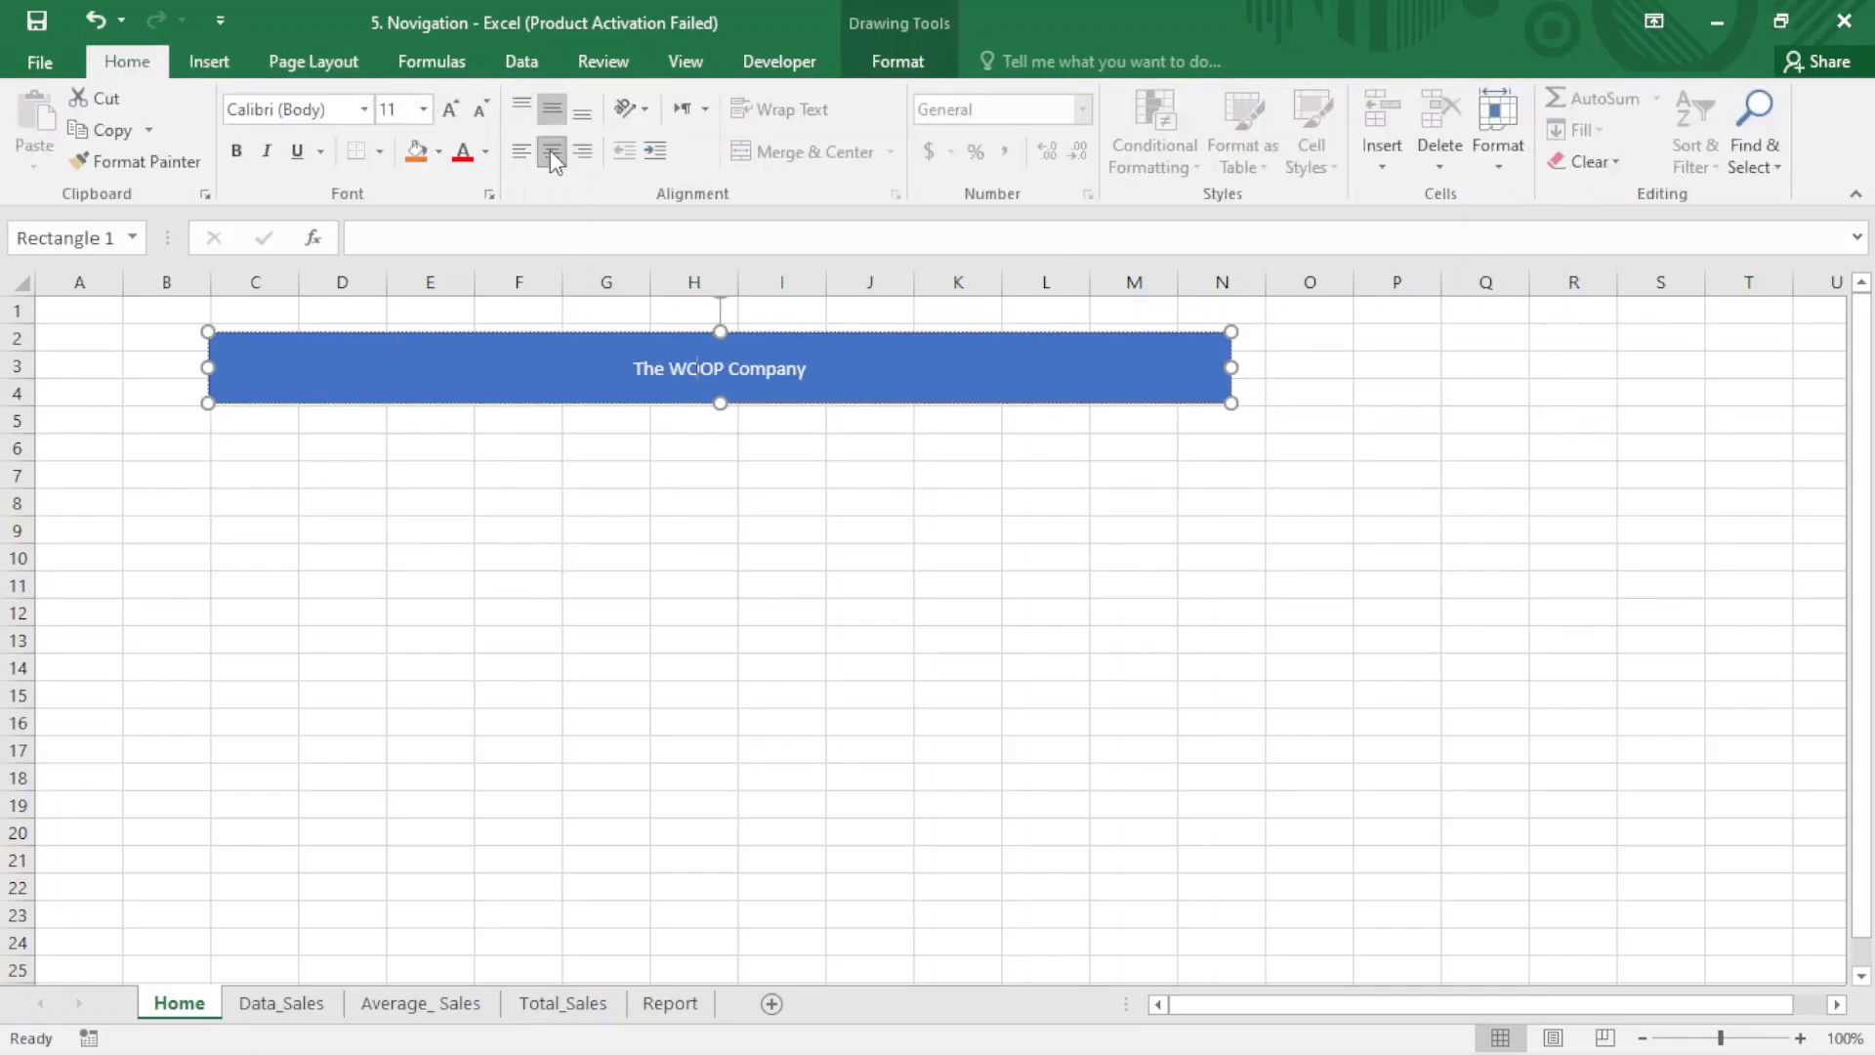
{"action": "left_click", "coordinate": [705, 478]}
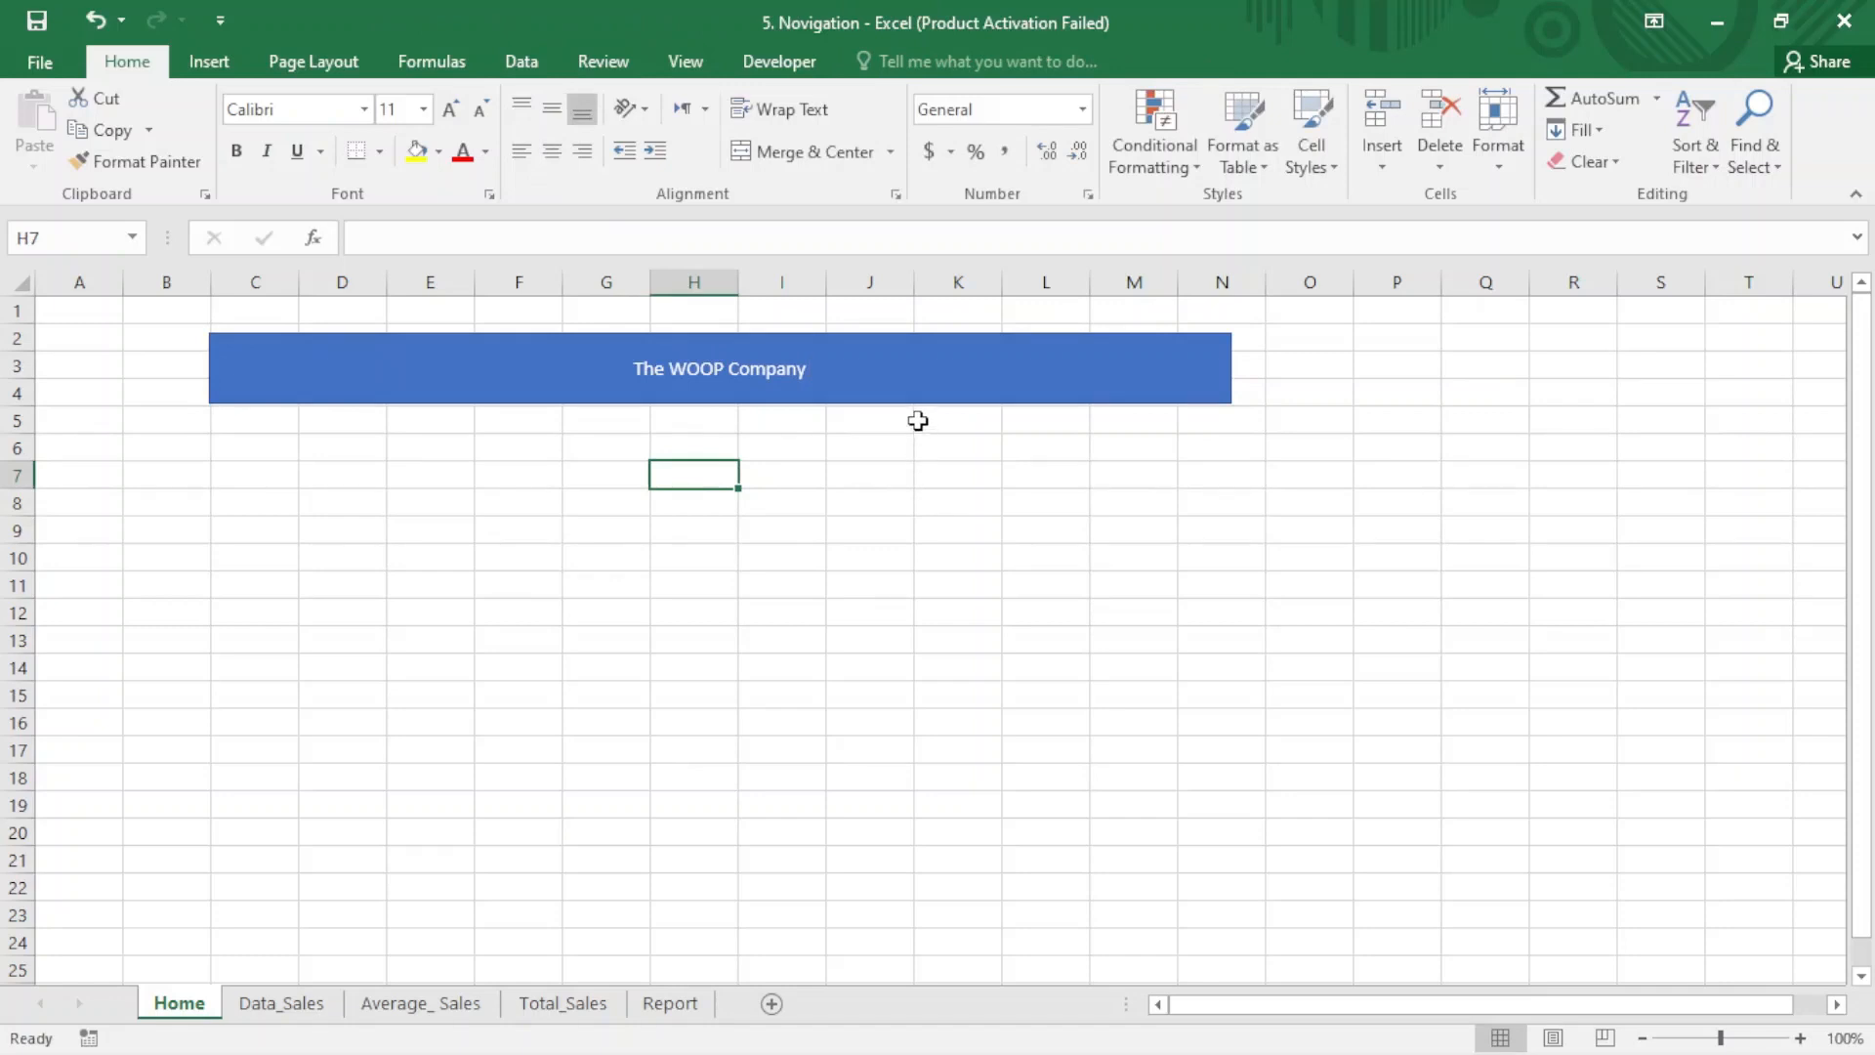
- Set the banner rectangle's outline and fill to the standard green color
{"action": "left_click", "coordinate": [489, 368]}
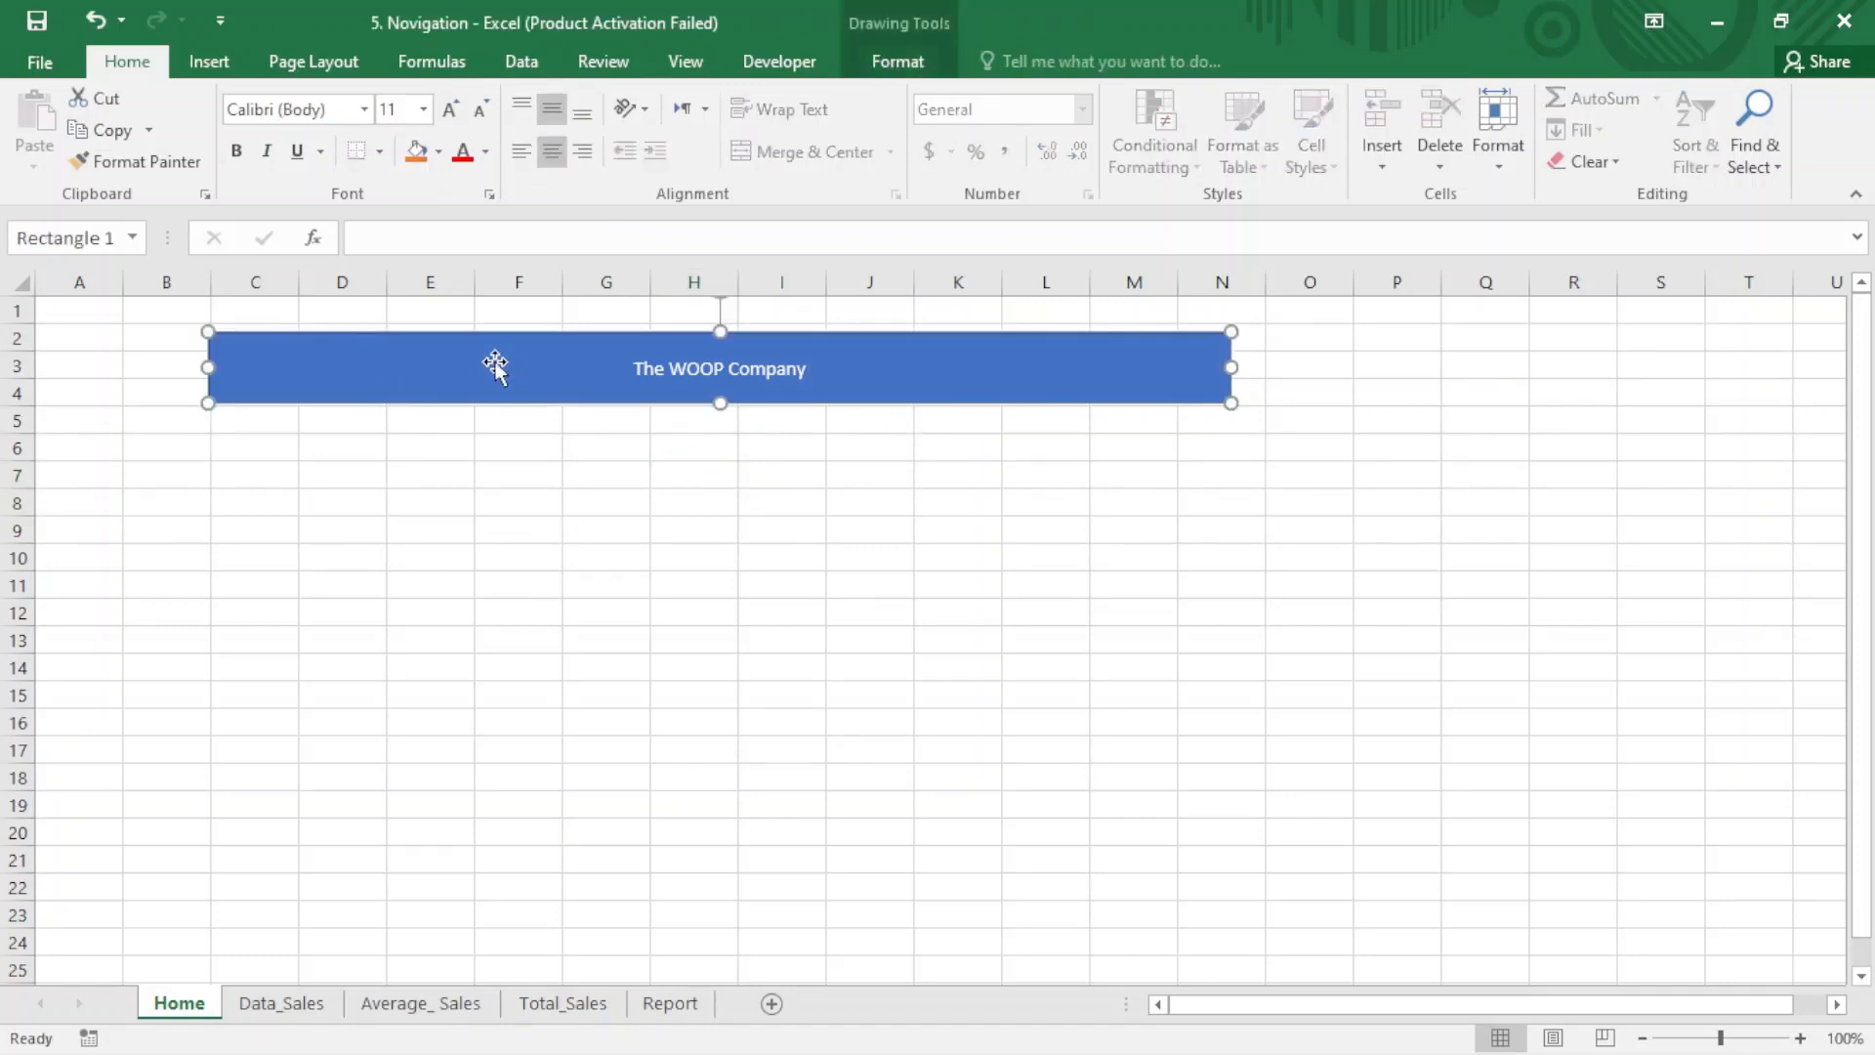
{"action": "left_click", "coordinate": [936, 58]}
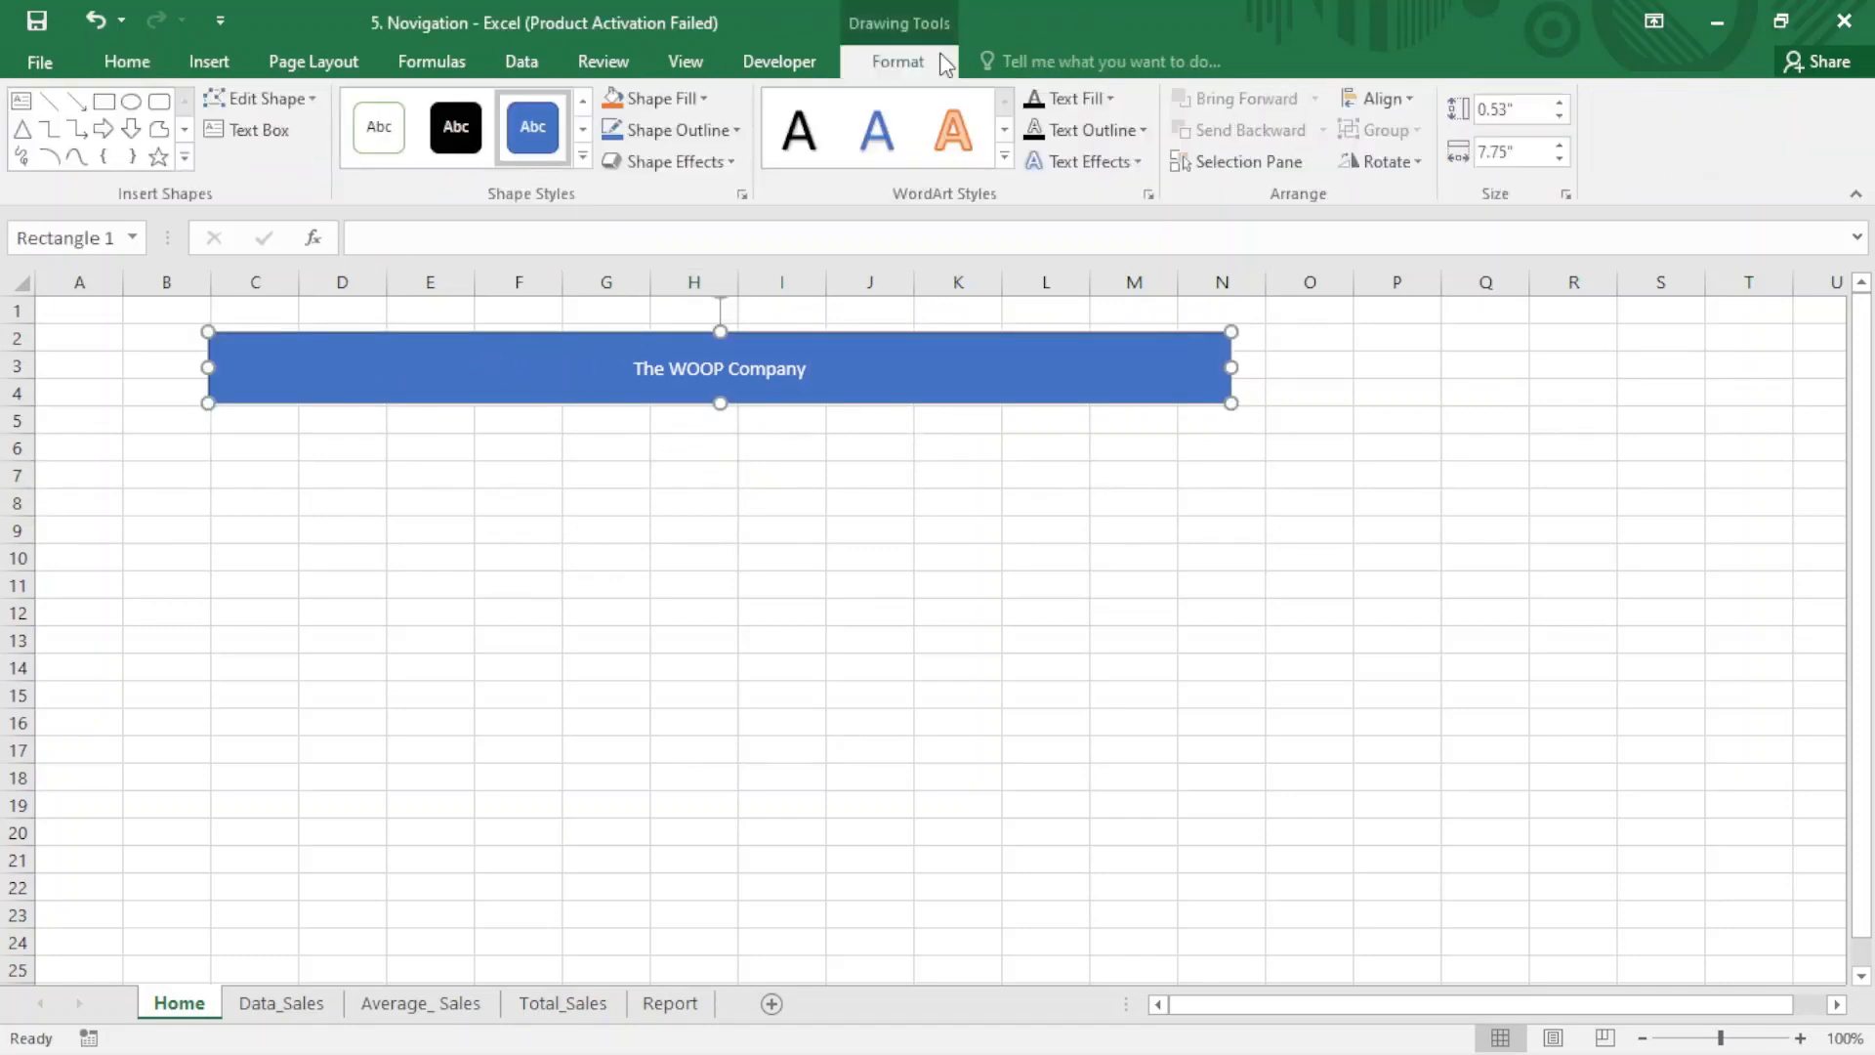
{"action": "left_click", "coordinate": [741, 156]}
{"action": "left_click", "coordinate": [734, 138]}
{"action": "left_click", "coordinate": [735, 133]}
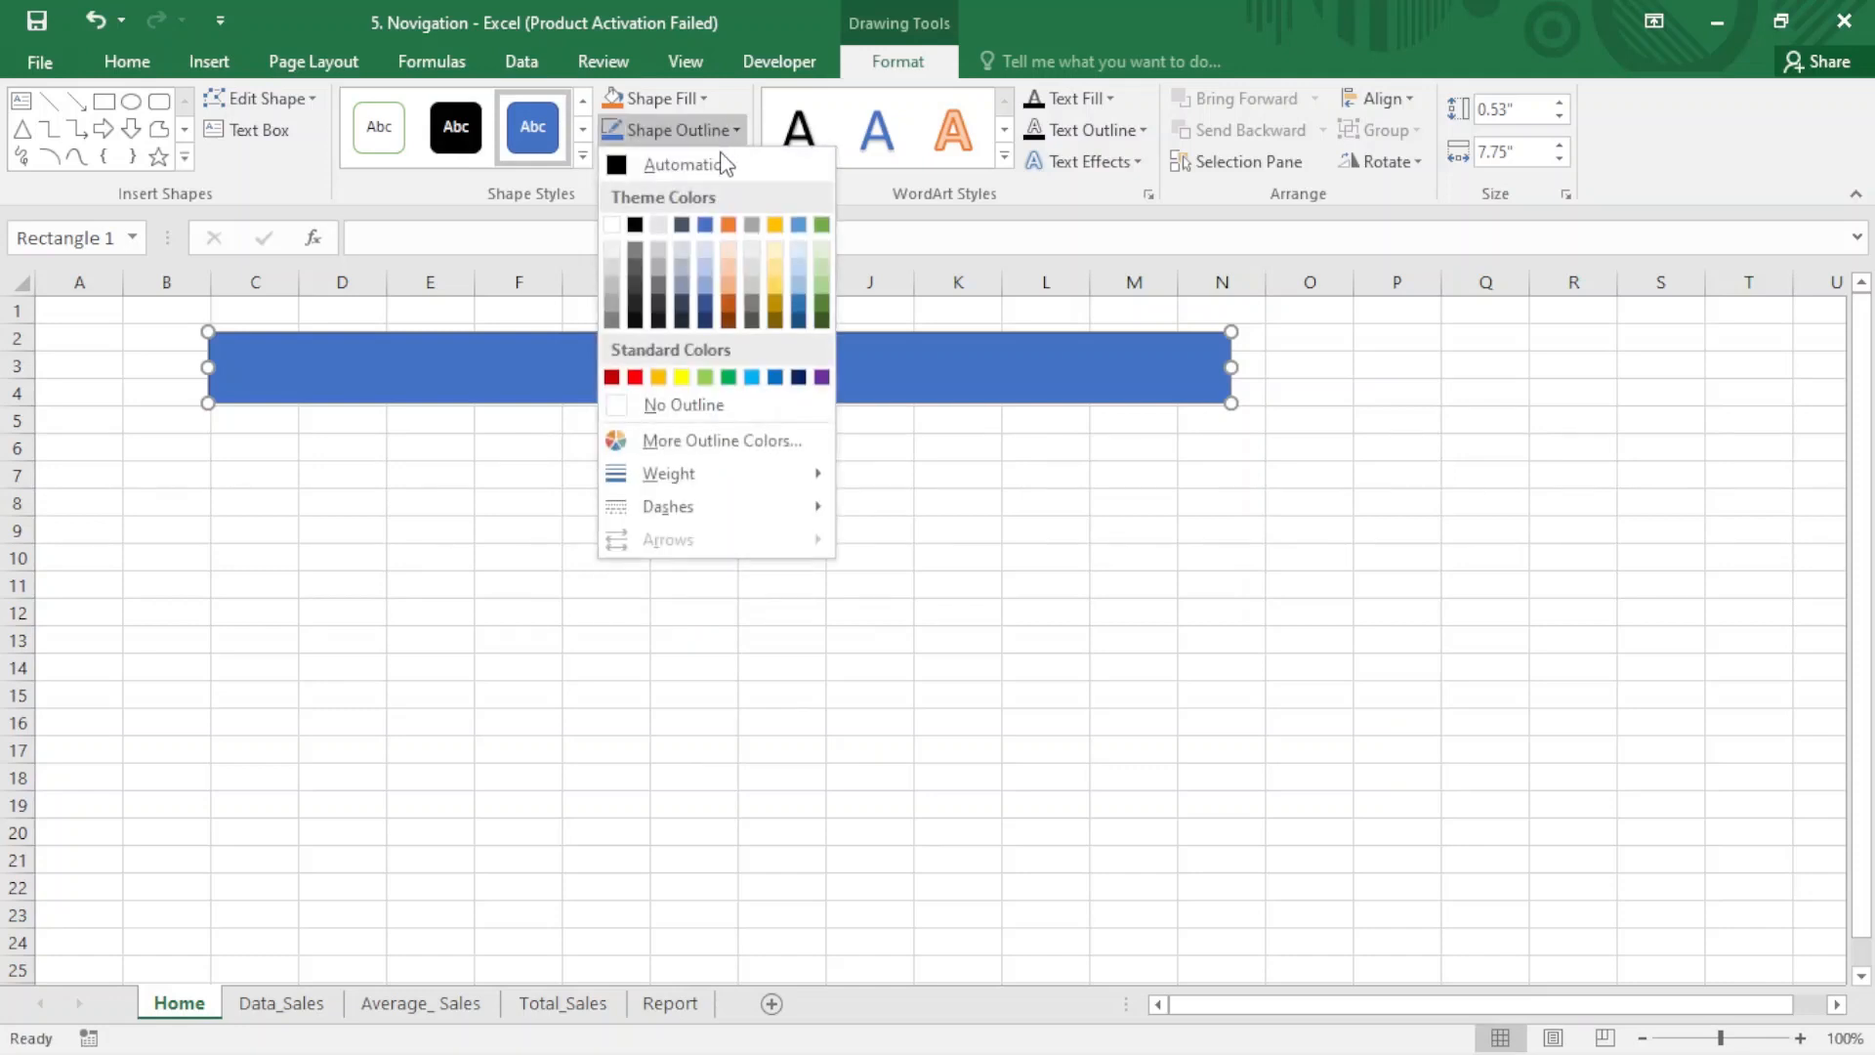
{"action": "left_click", "coordinate": [728, 377]}
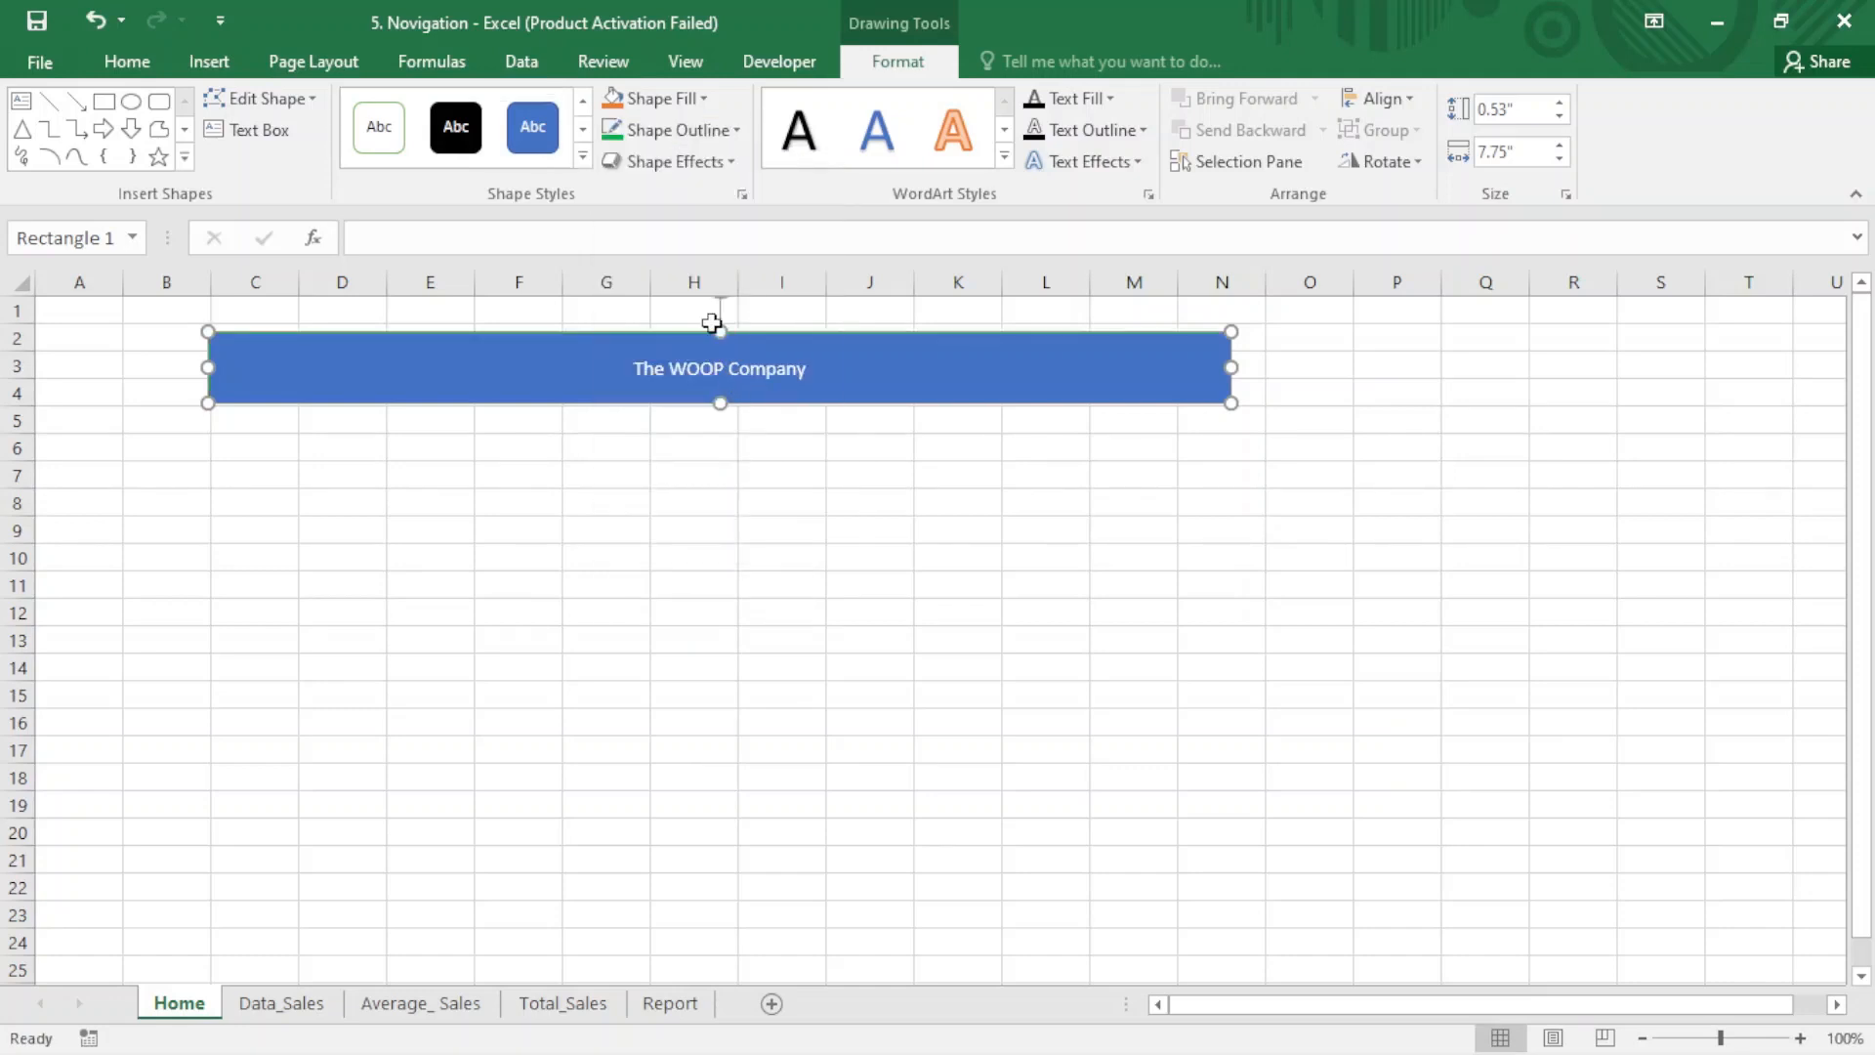
{"action": "left_click", "coordinate": [701, 99]}
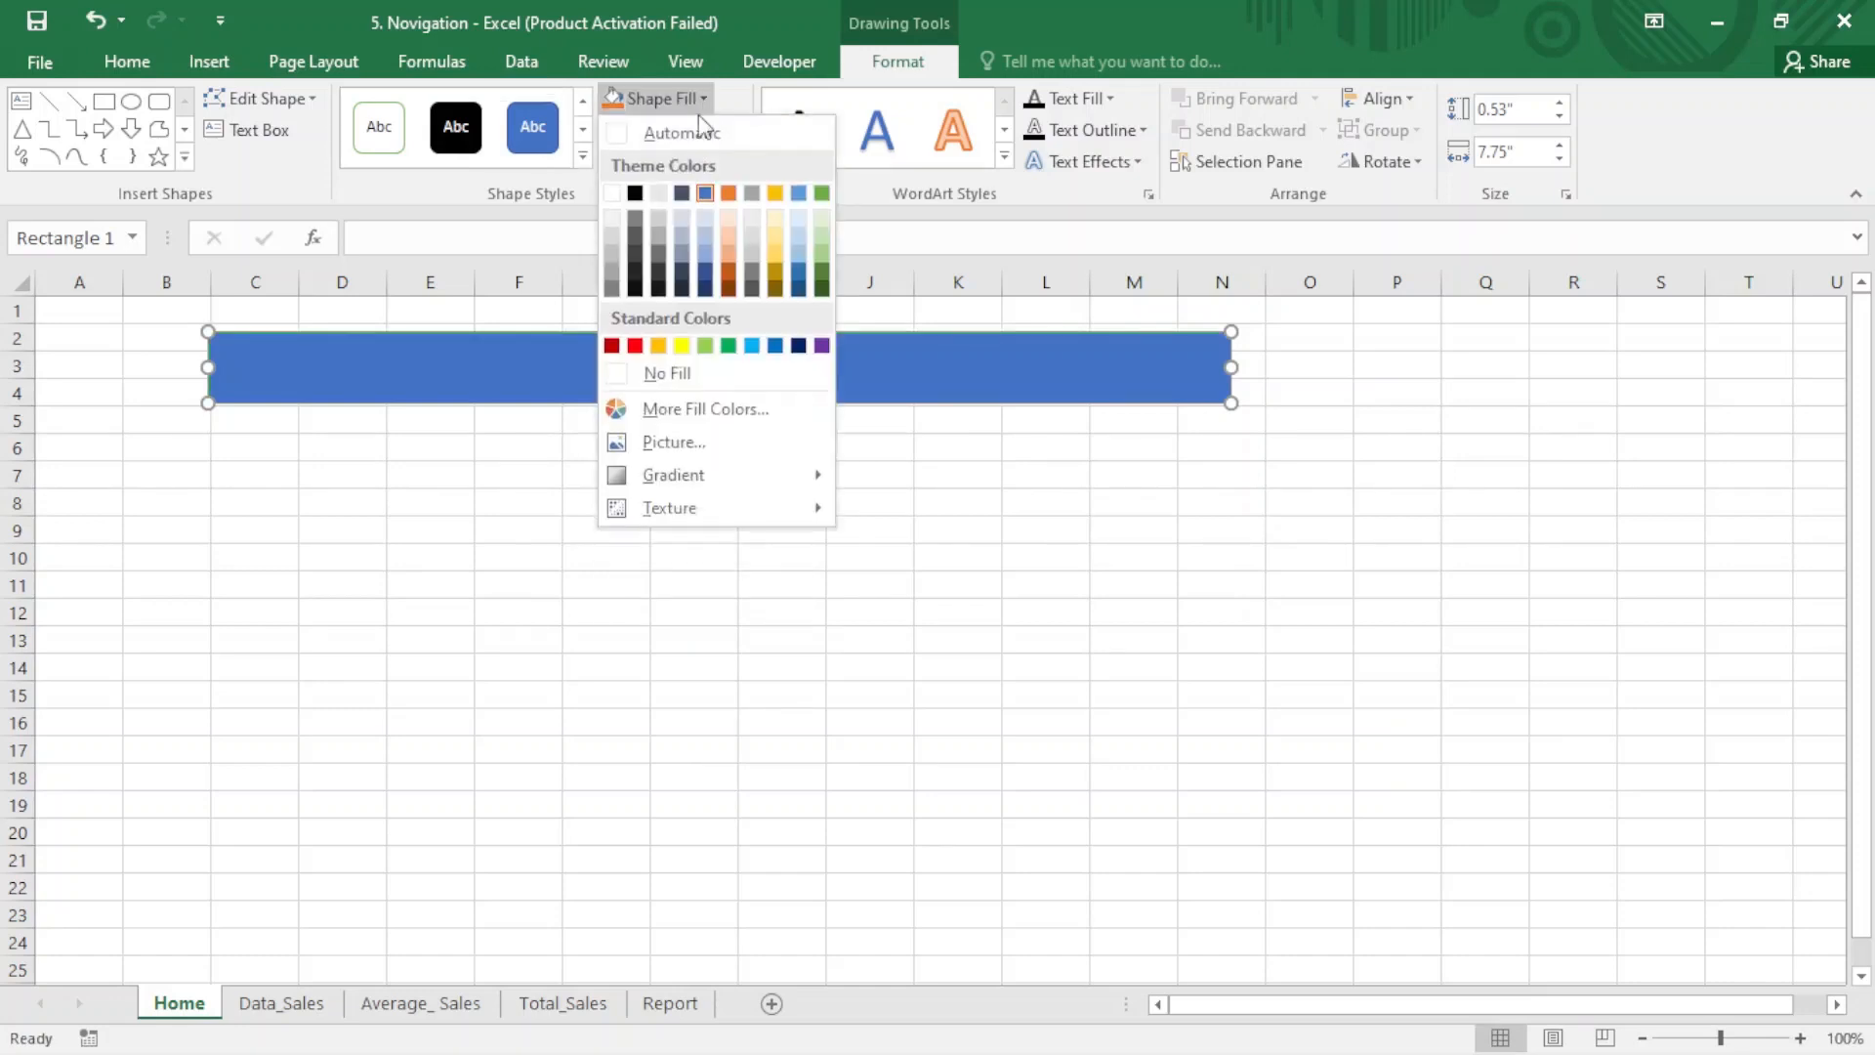
{"action": "left_click", "coordinate": [728, 348]}
- Increase the font size of the word "WOOP" in the banner to 24
{"action": "left_click", "coordinate": [707, 368]}
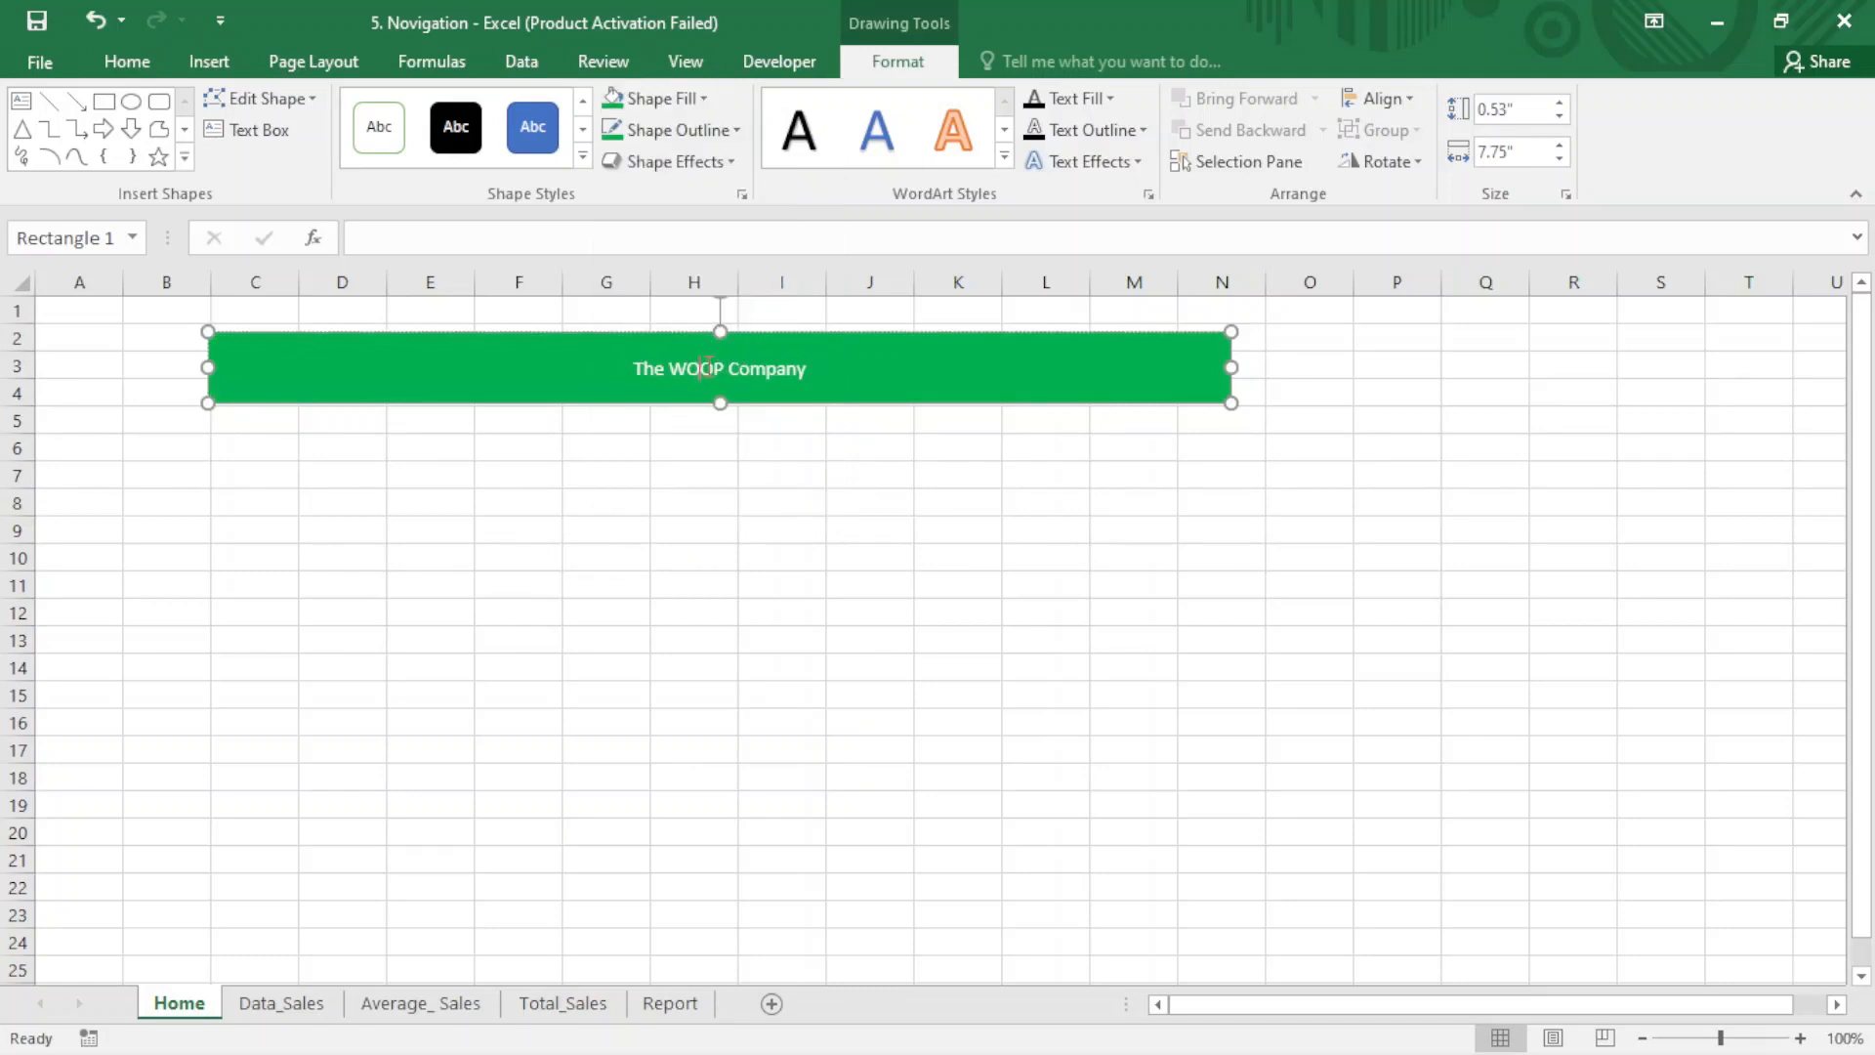
{"action": "left_click", "coordinate": [109, 61]}
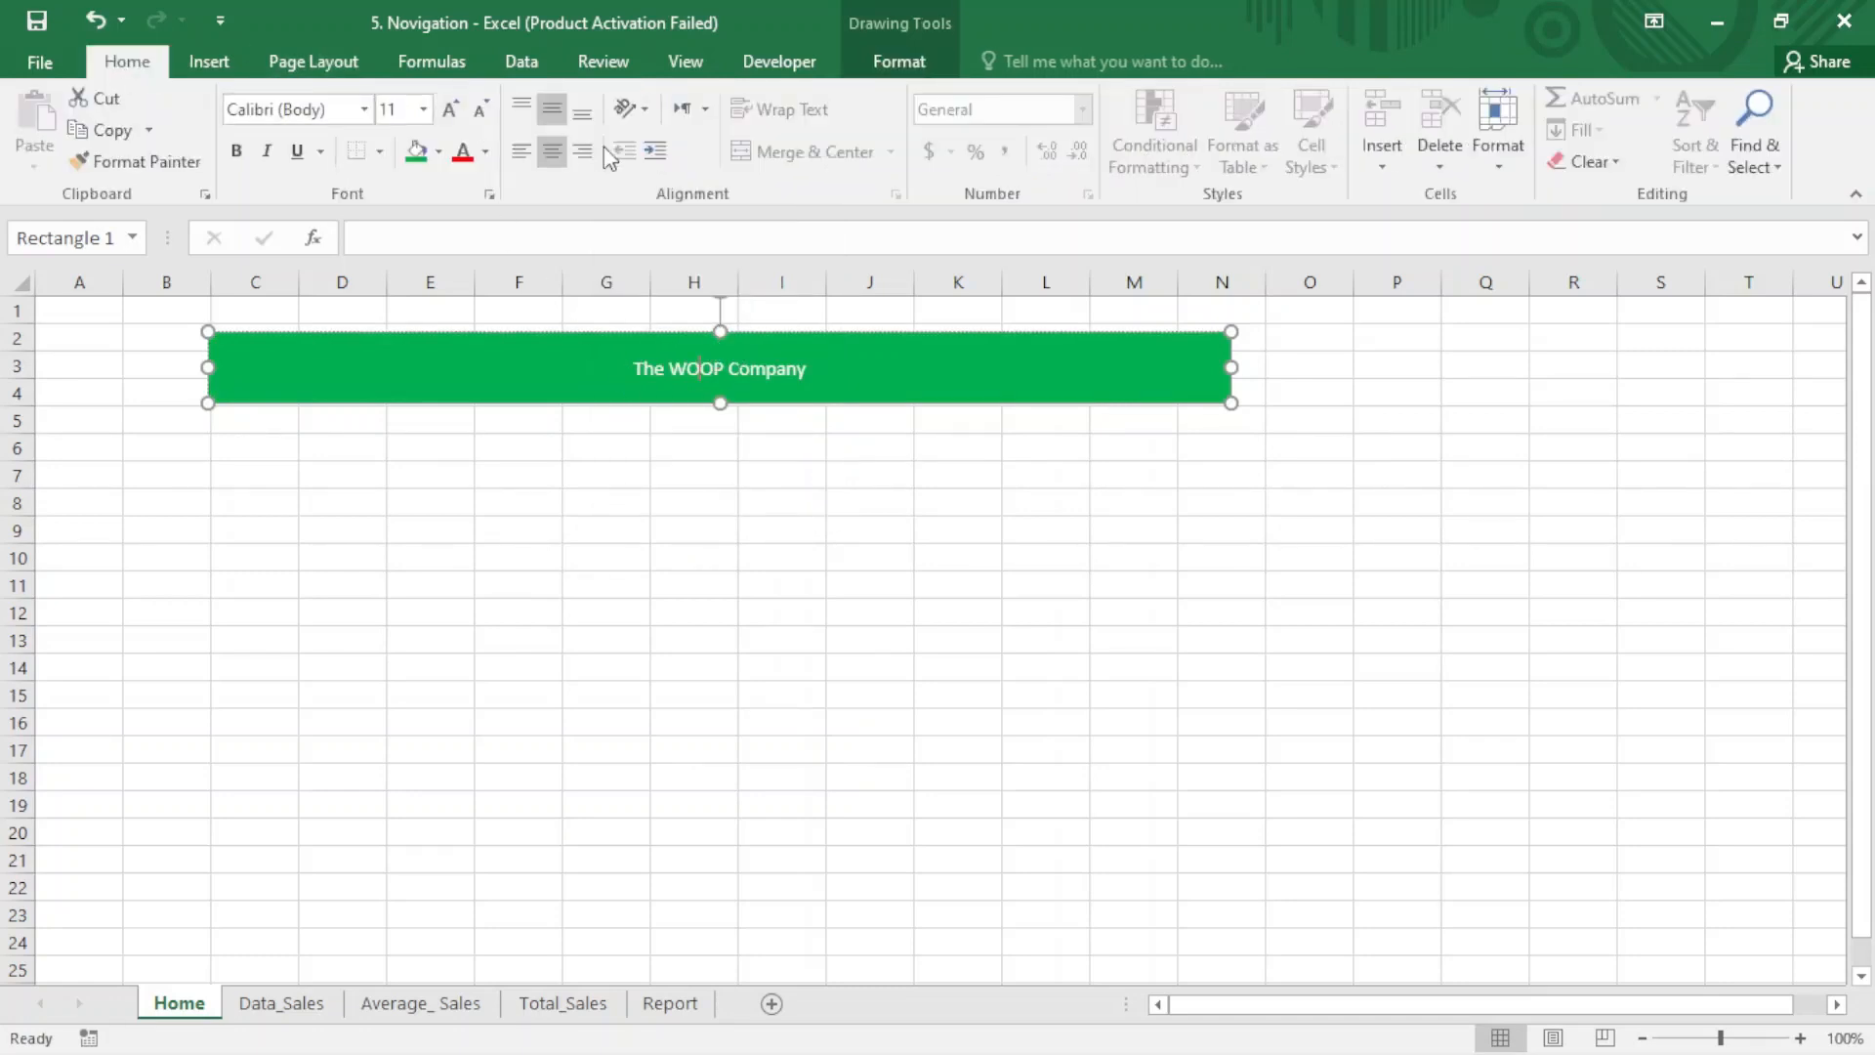
{"action": "left_click", "coordinate": [455, 114]}
{"action": "left_click", "coordinate": [455, 114]}
{"action": "left_click", "coordinate": [455, 113]}
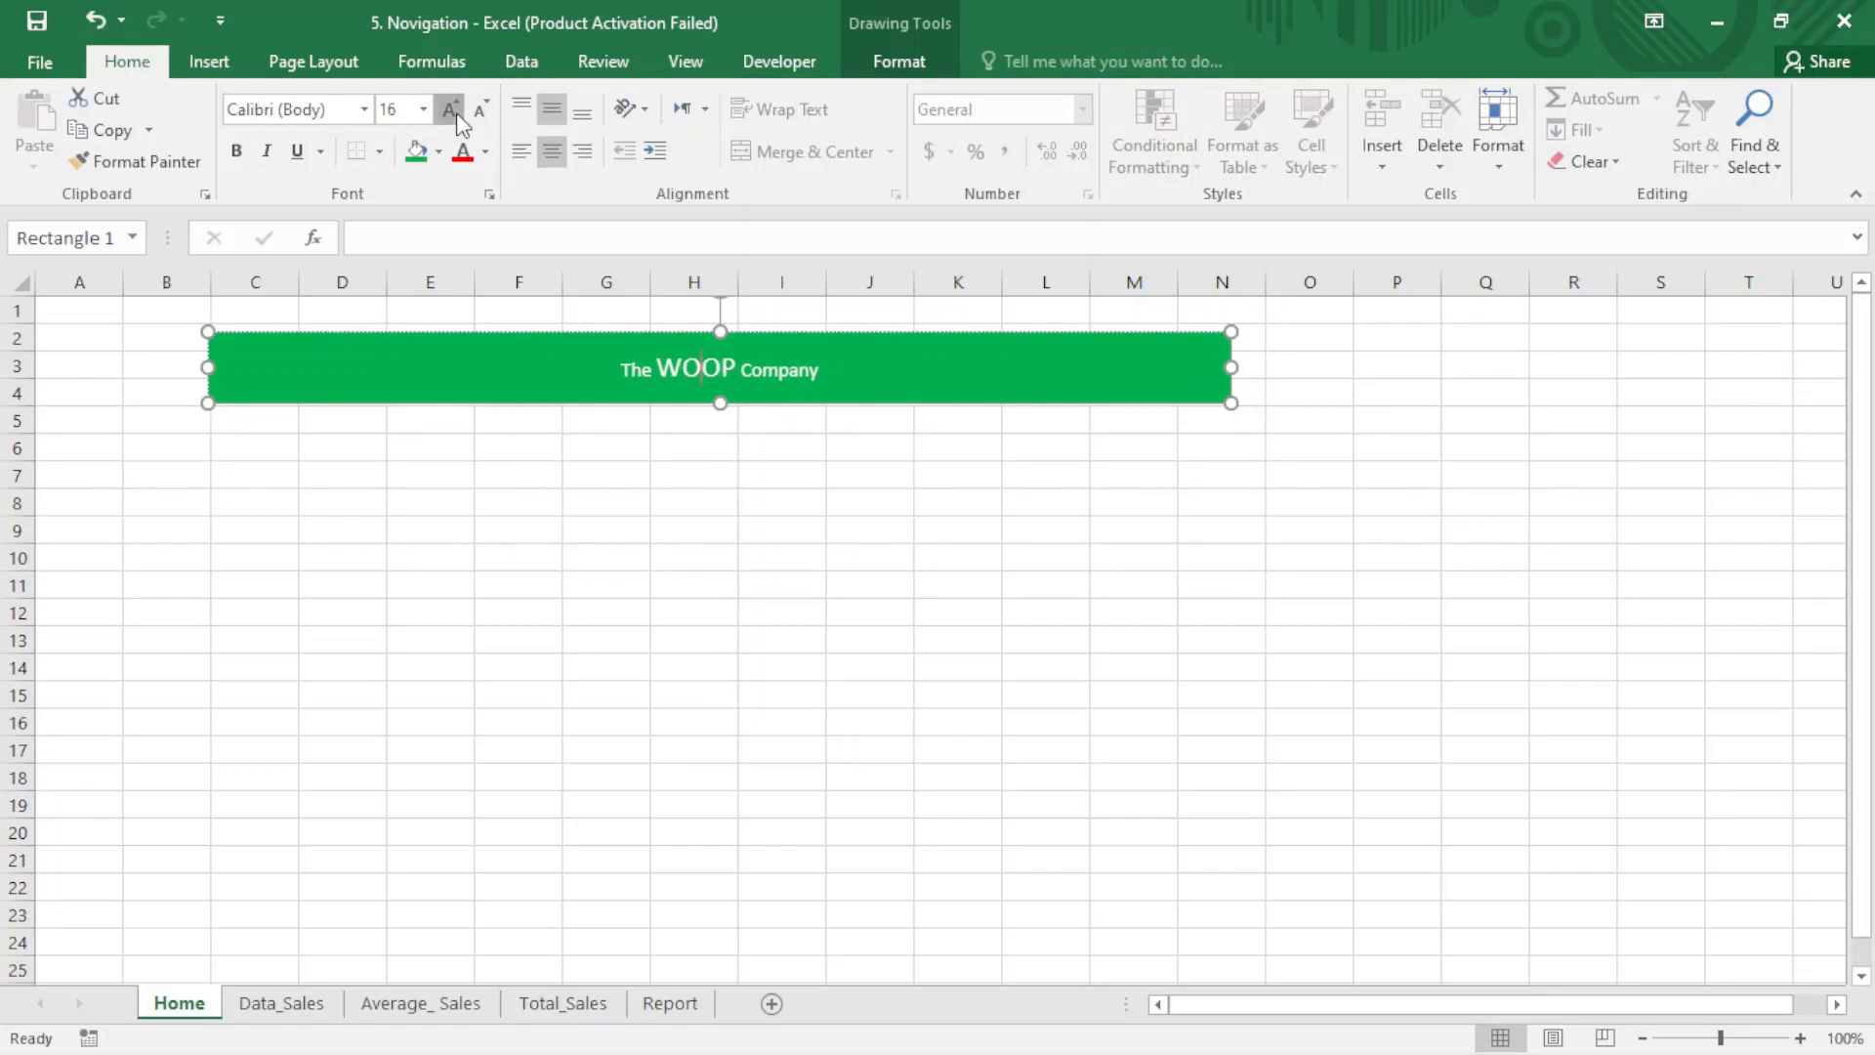
{"action": "left_click", "coordinate": [455, 114]}
{"action": "left_click", "coordinate": [455, 114]}
{"action": "left_click", "coordinate": [455, 113]}
{"action": "left_click", "coordinate": [455, 114]}
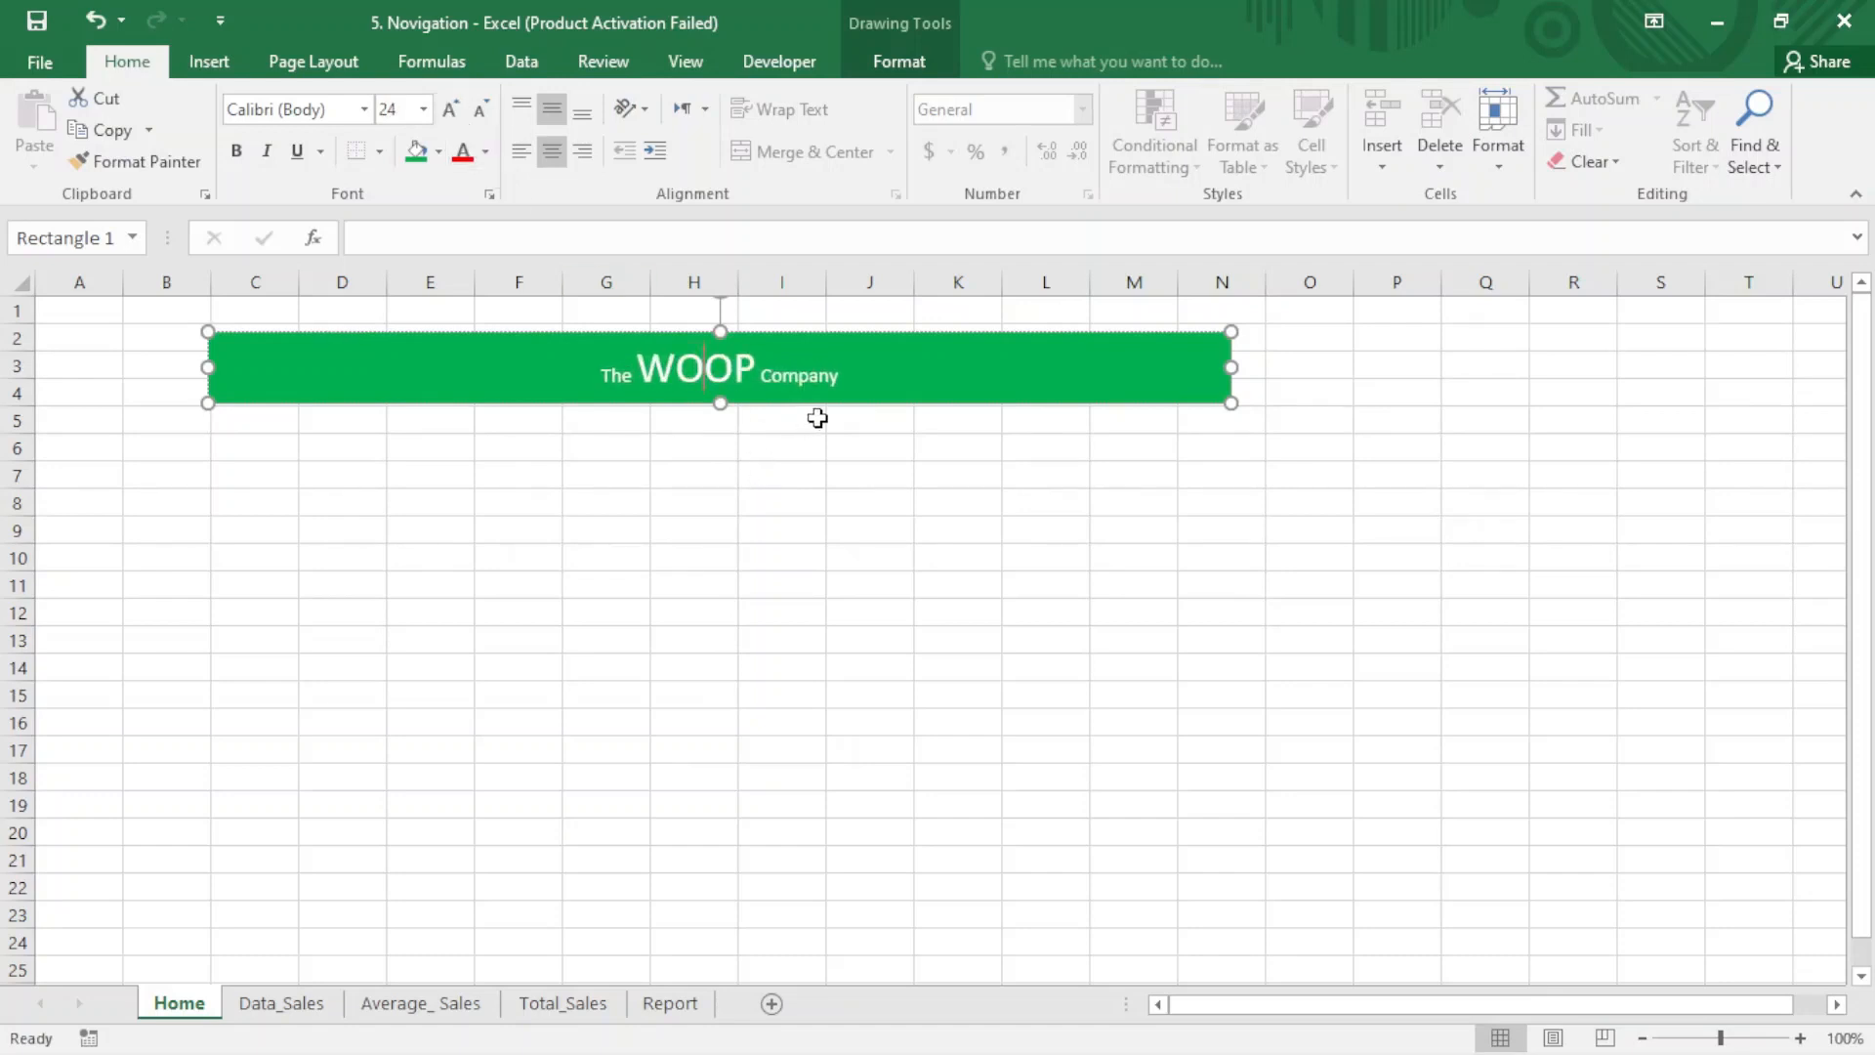
{"action": "left_click", "coordinate": [782, 448]}
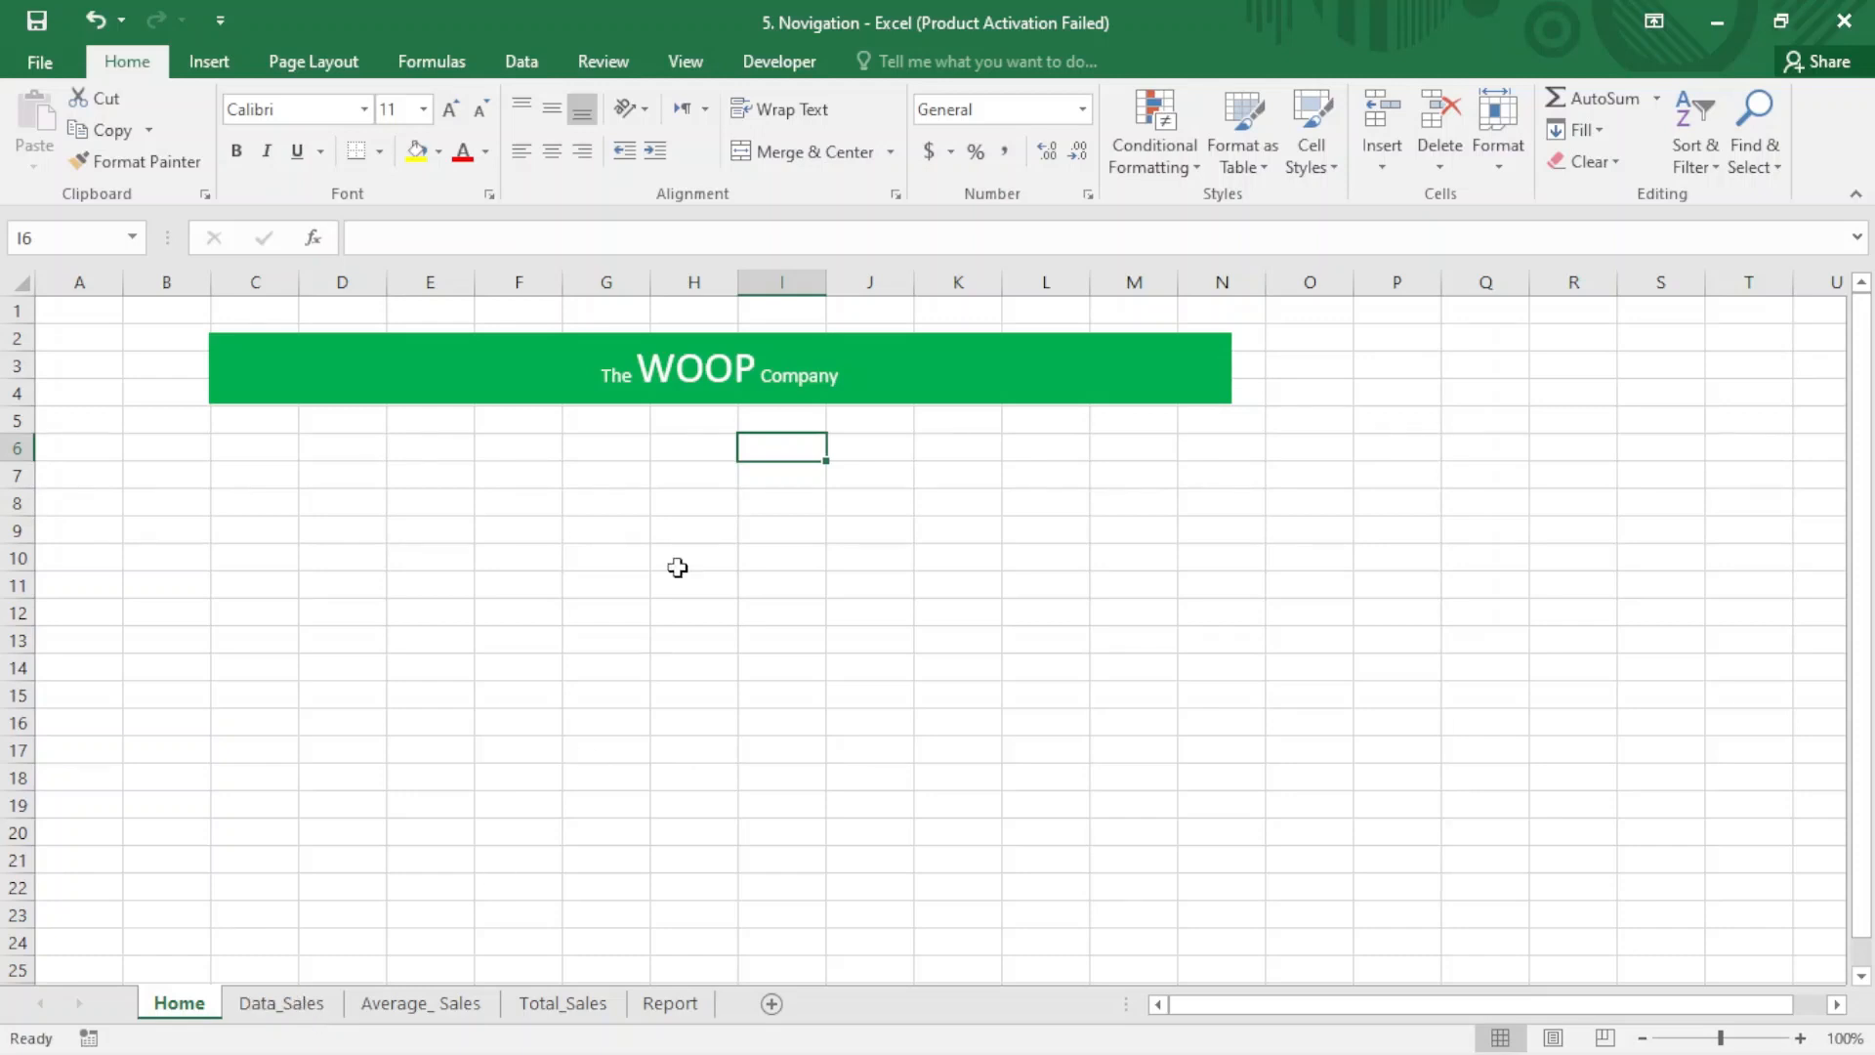
- Draw a rounded rectangle about 2.14" wide and 0.47" high below the banner, across columns D to G in rows 6–8
{"action": "left_click", "coordinate": [207, 61]}
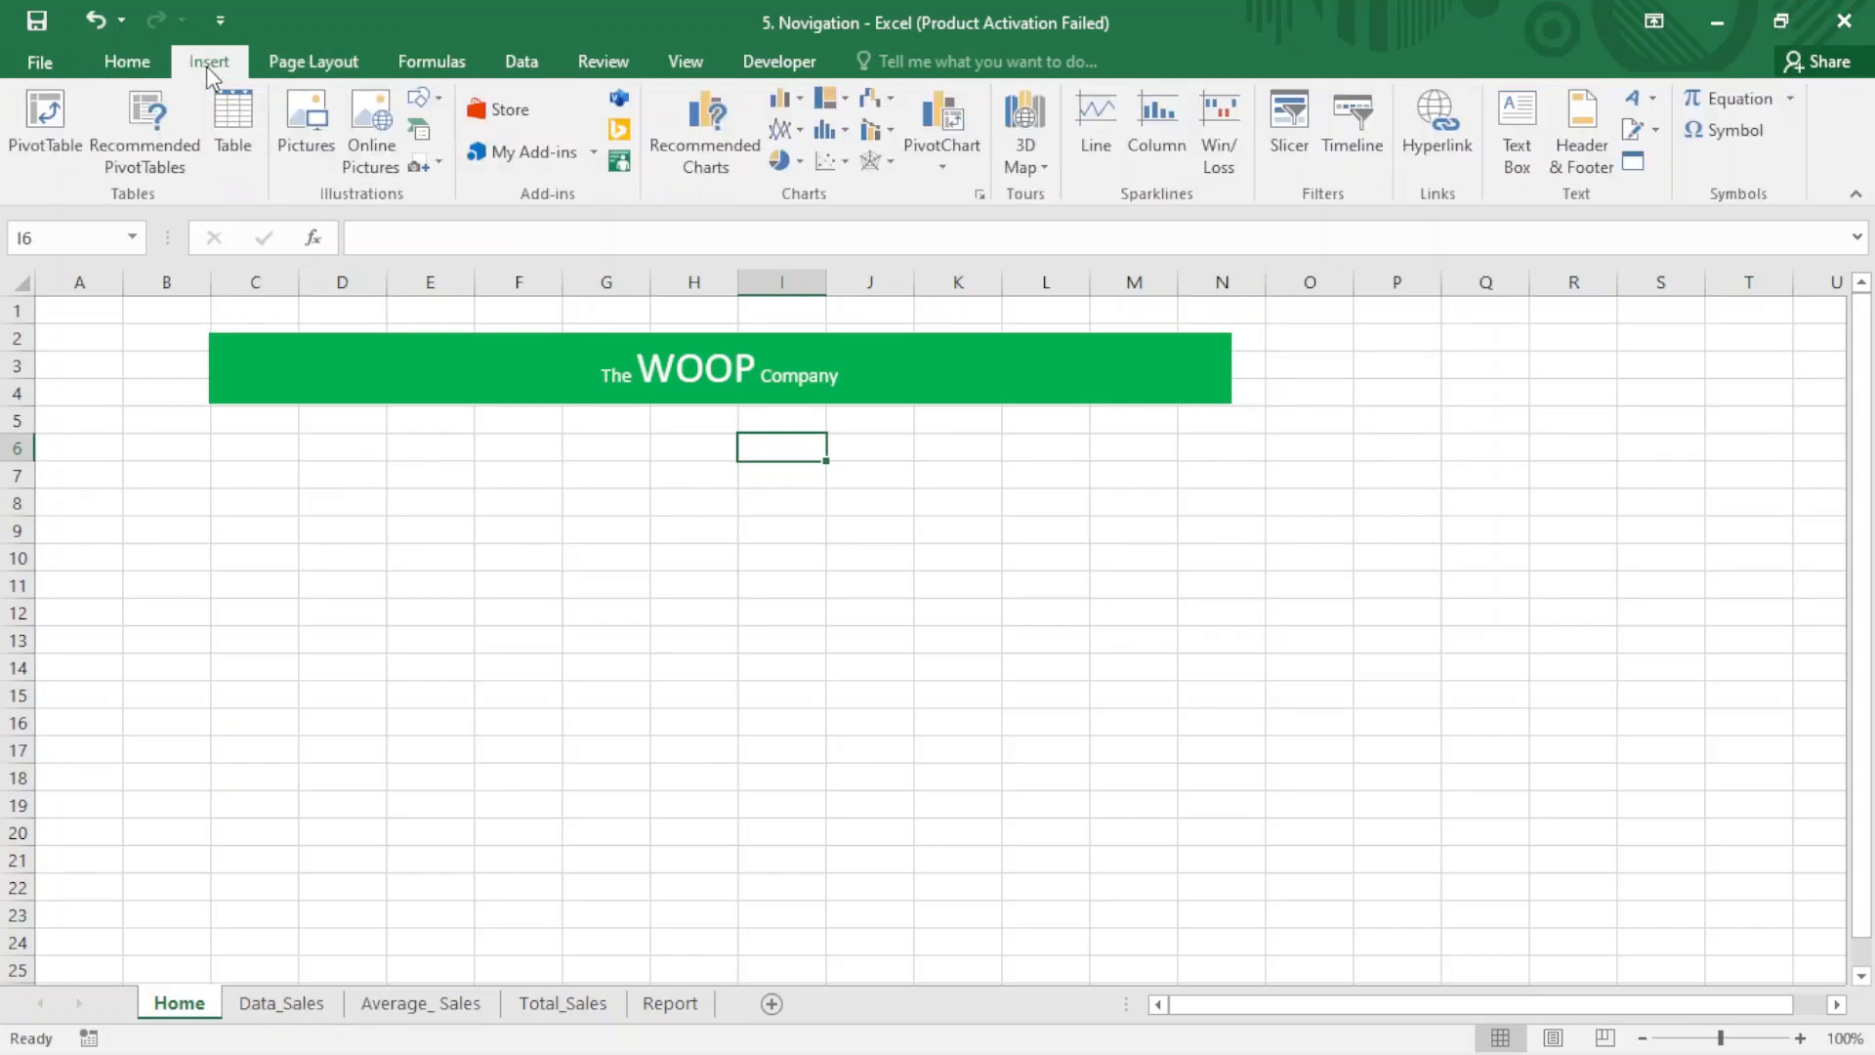
{"action": "left_click", "coordinate": [447, 101]}
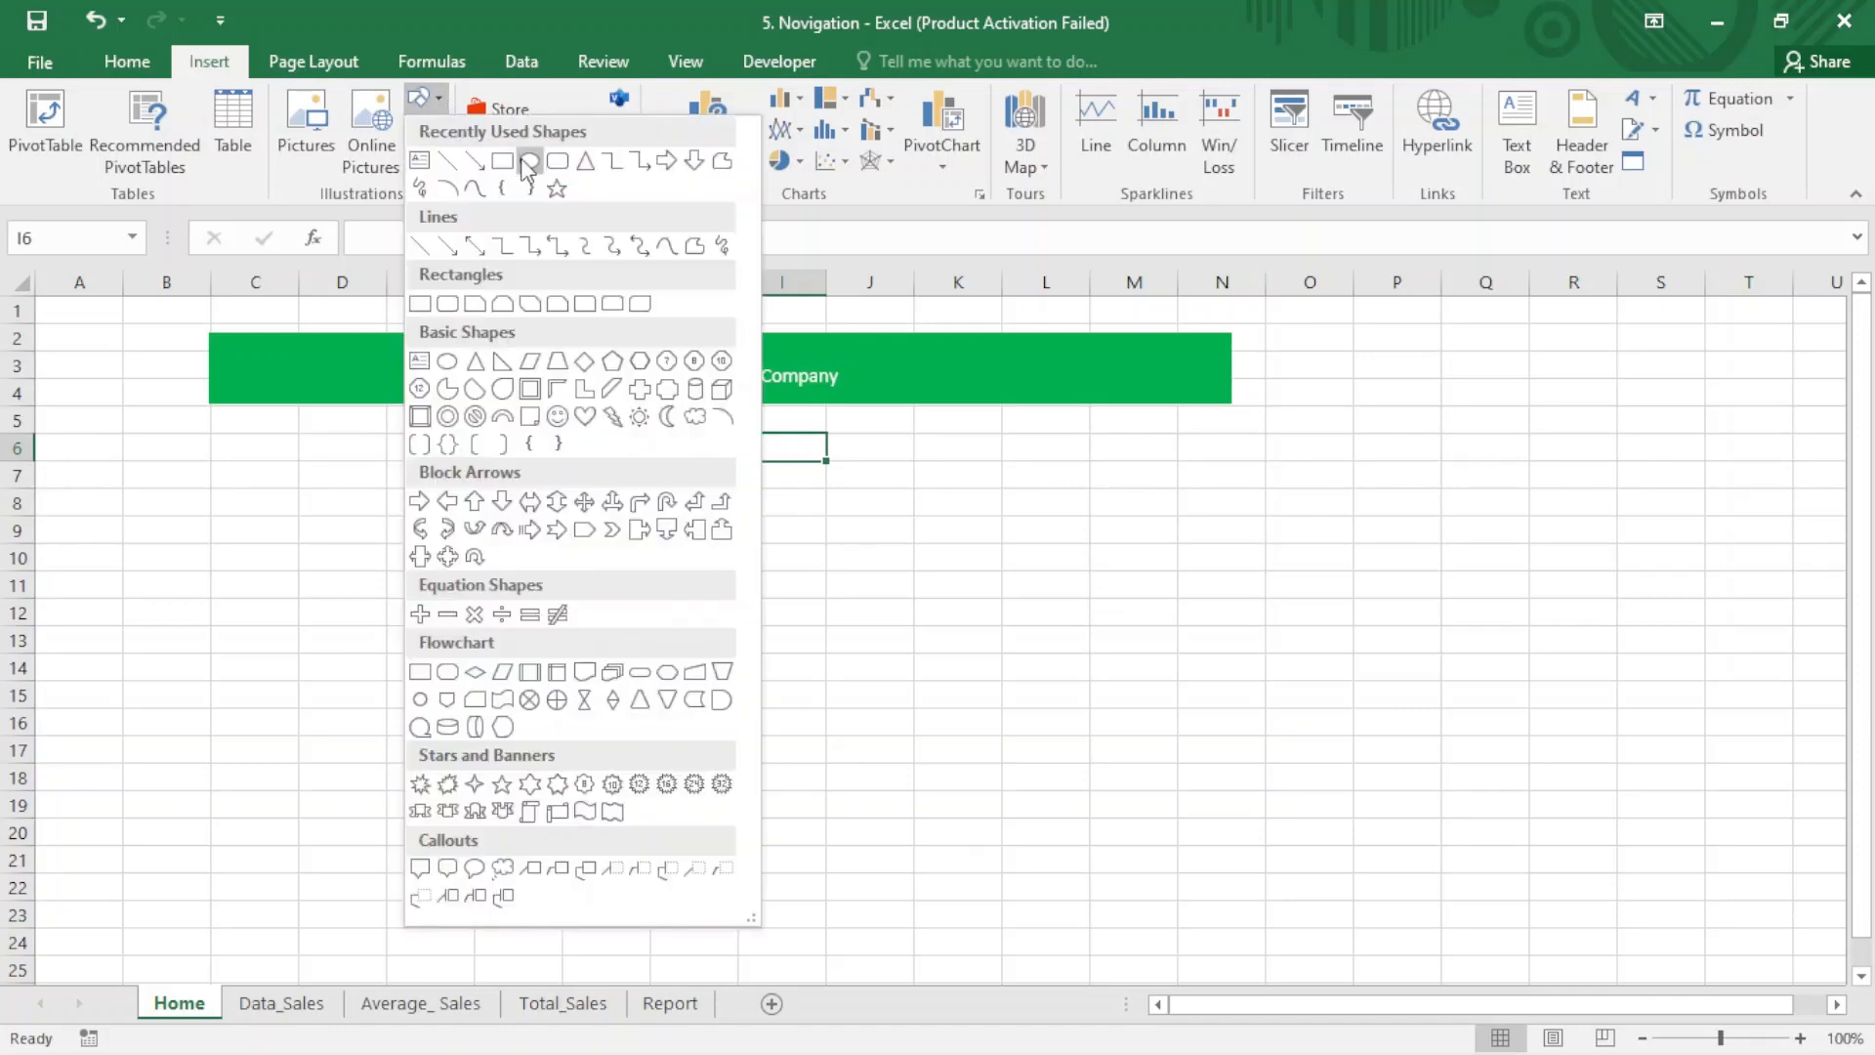
{"action": "left_click", "coordinate": [555, 162]}
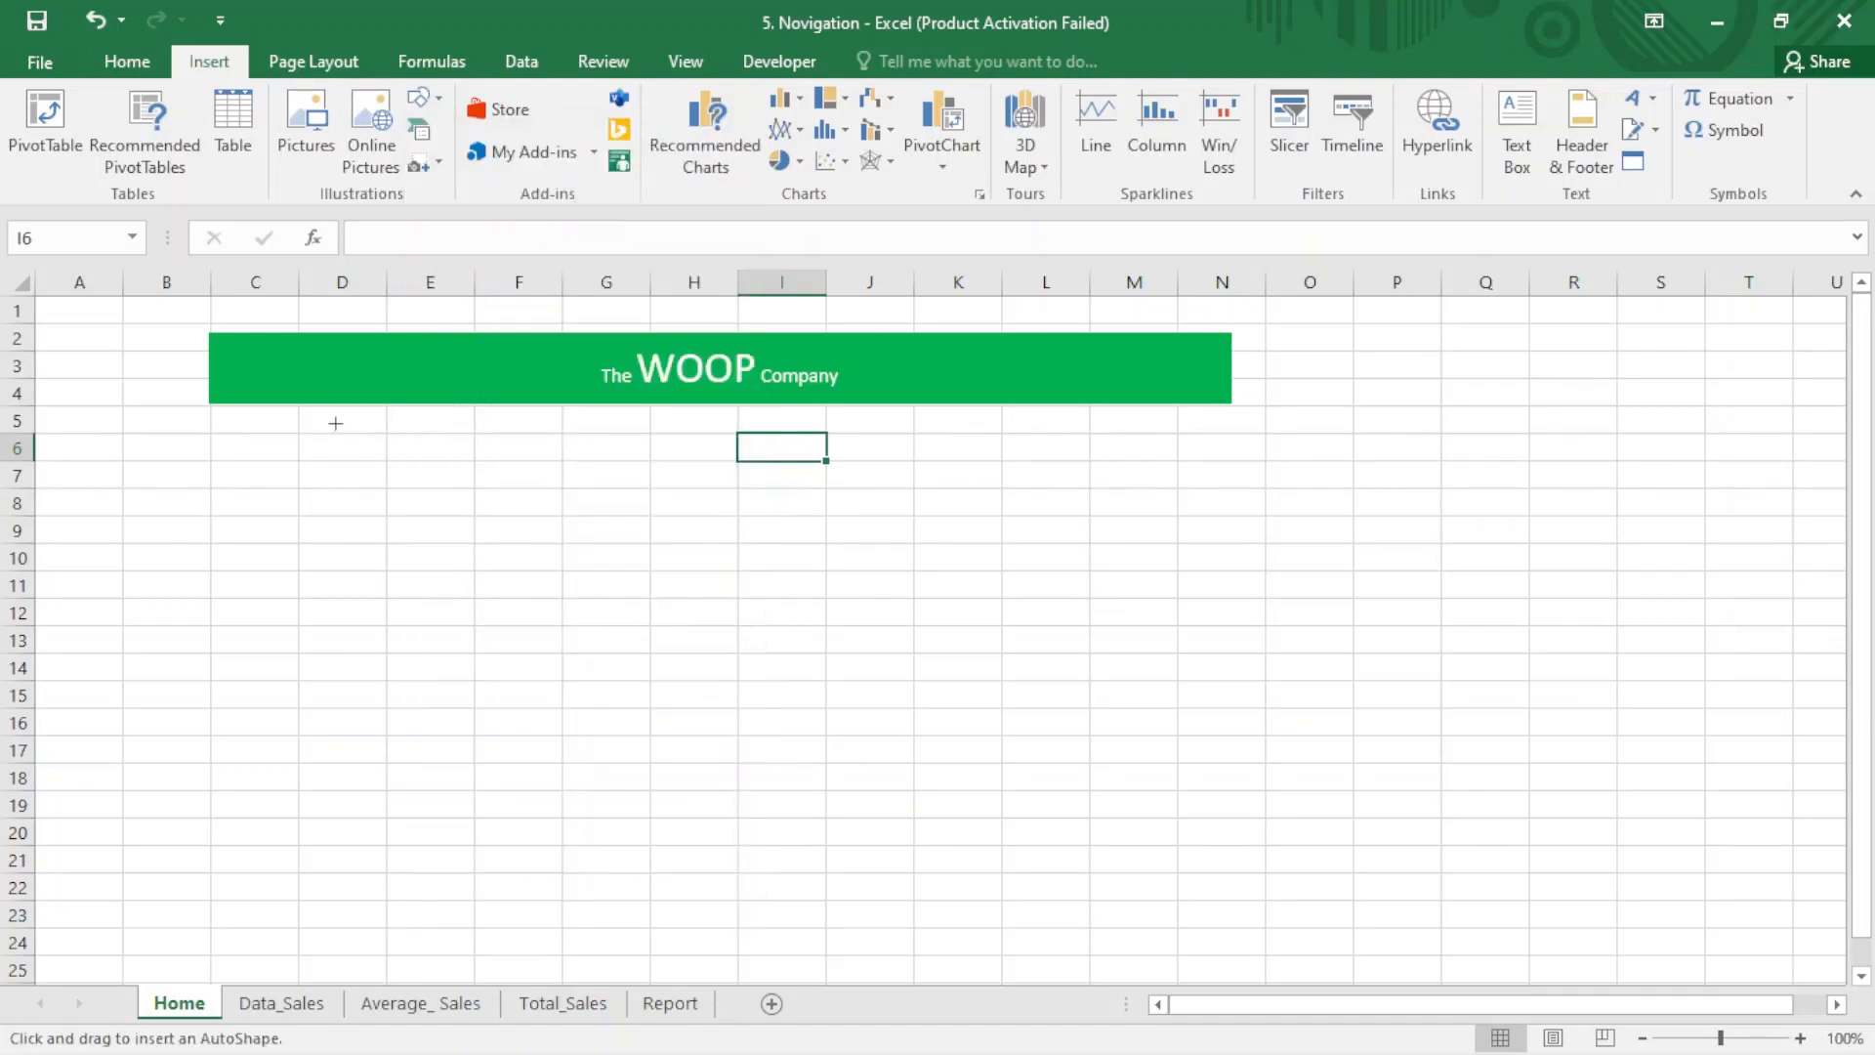
{"action": "mouse_move", "coordinate": [323, 447]}
{"action": "left_mouse_down"}
{"action": "mouse_move", "coordinate": [407, 502]}
{"action": "mouse_move", "coordinate": [557, 524]}
{"action": "mouse_move", "coordinate": [604, 508]}
{"action": "left_mouse_up"}
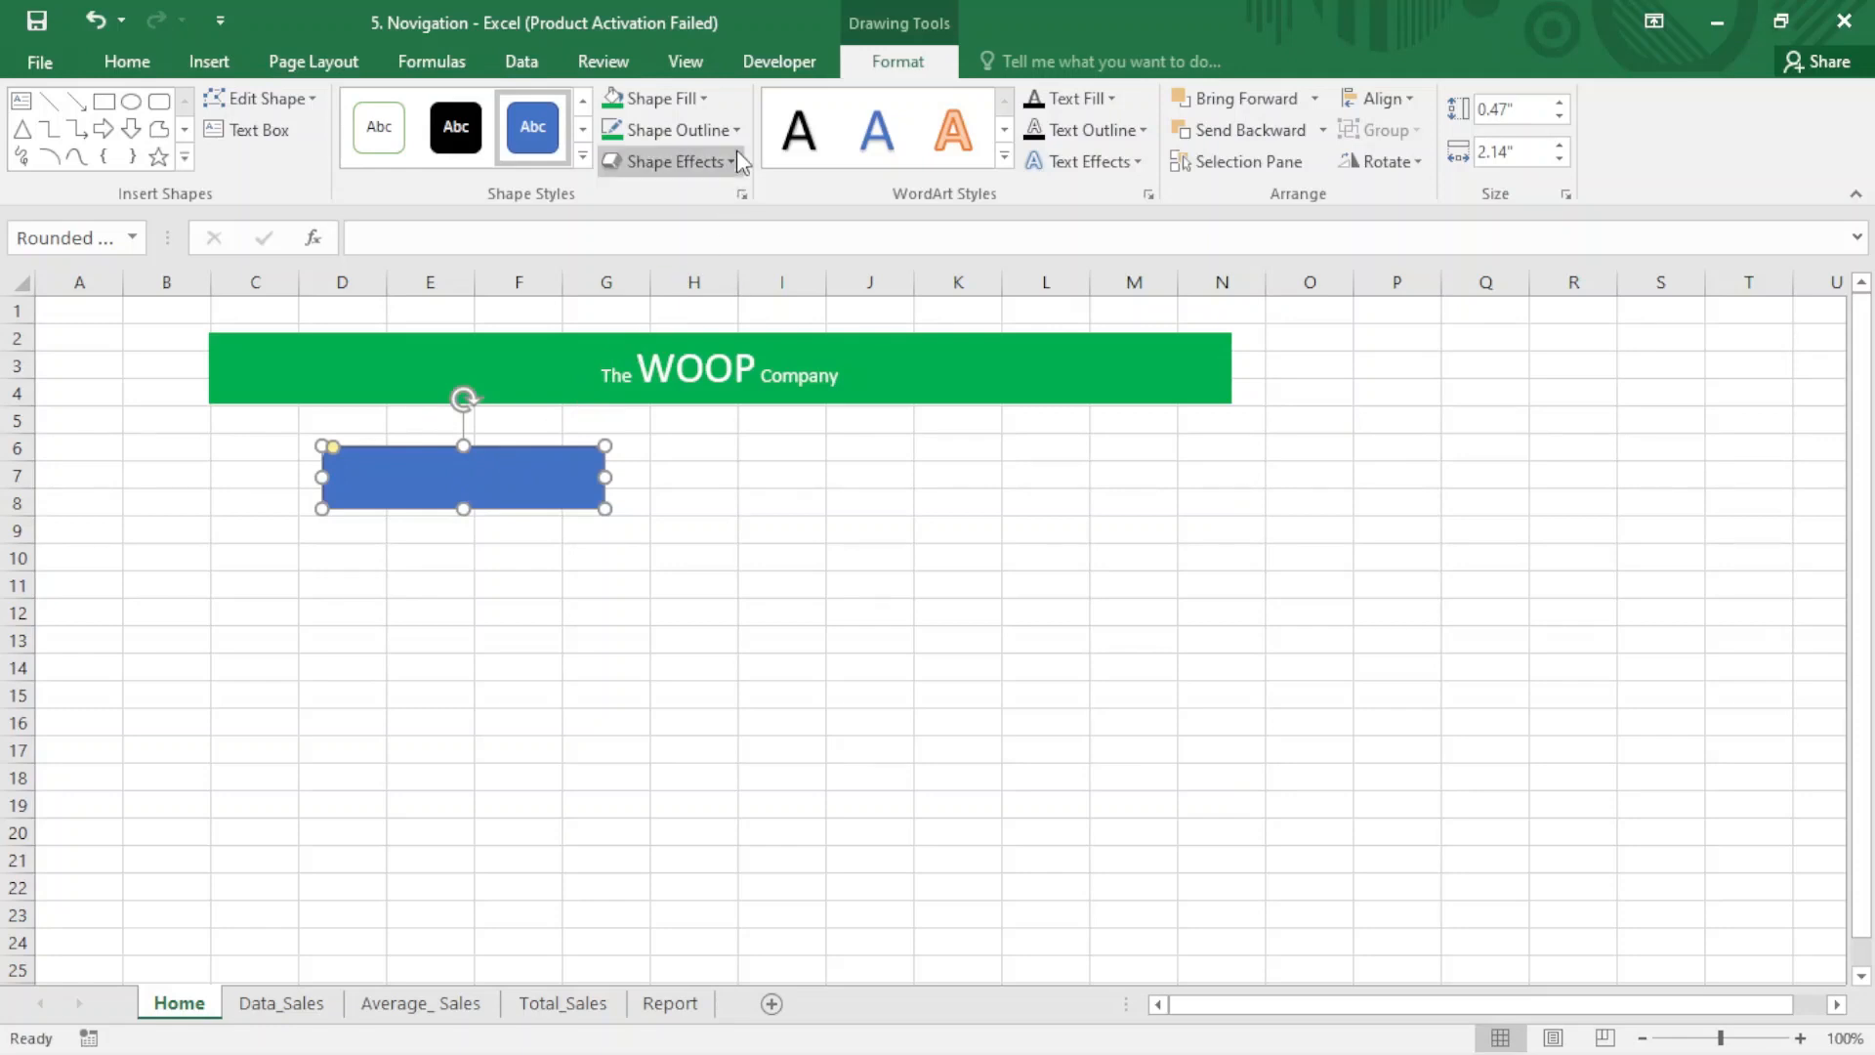
- Format the rounded rectangle with a standard light green outline and fill plus the third bevel style in the second row
{"action": "left_click", "coordinate": [674, 130]}
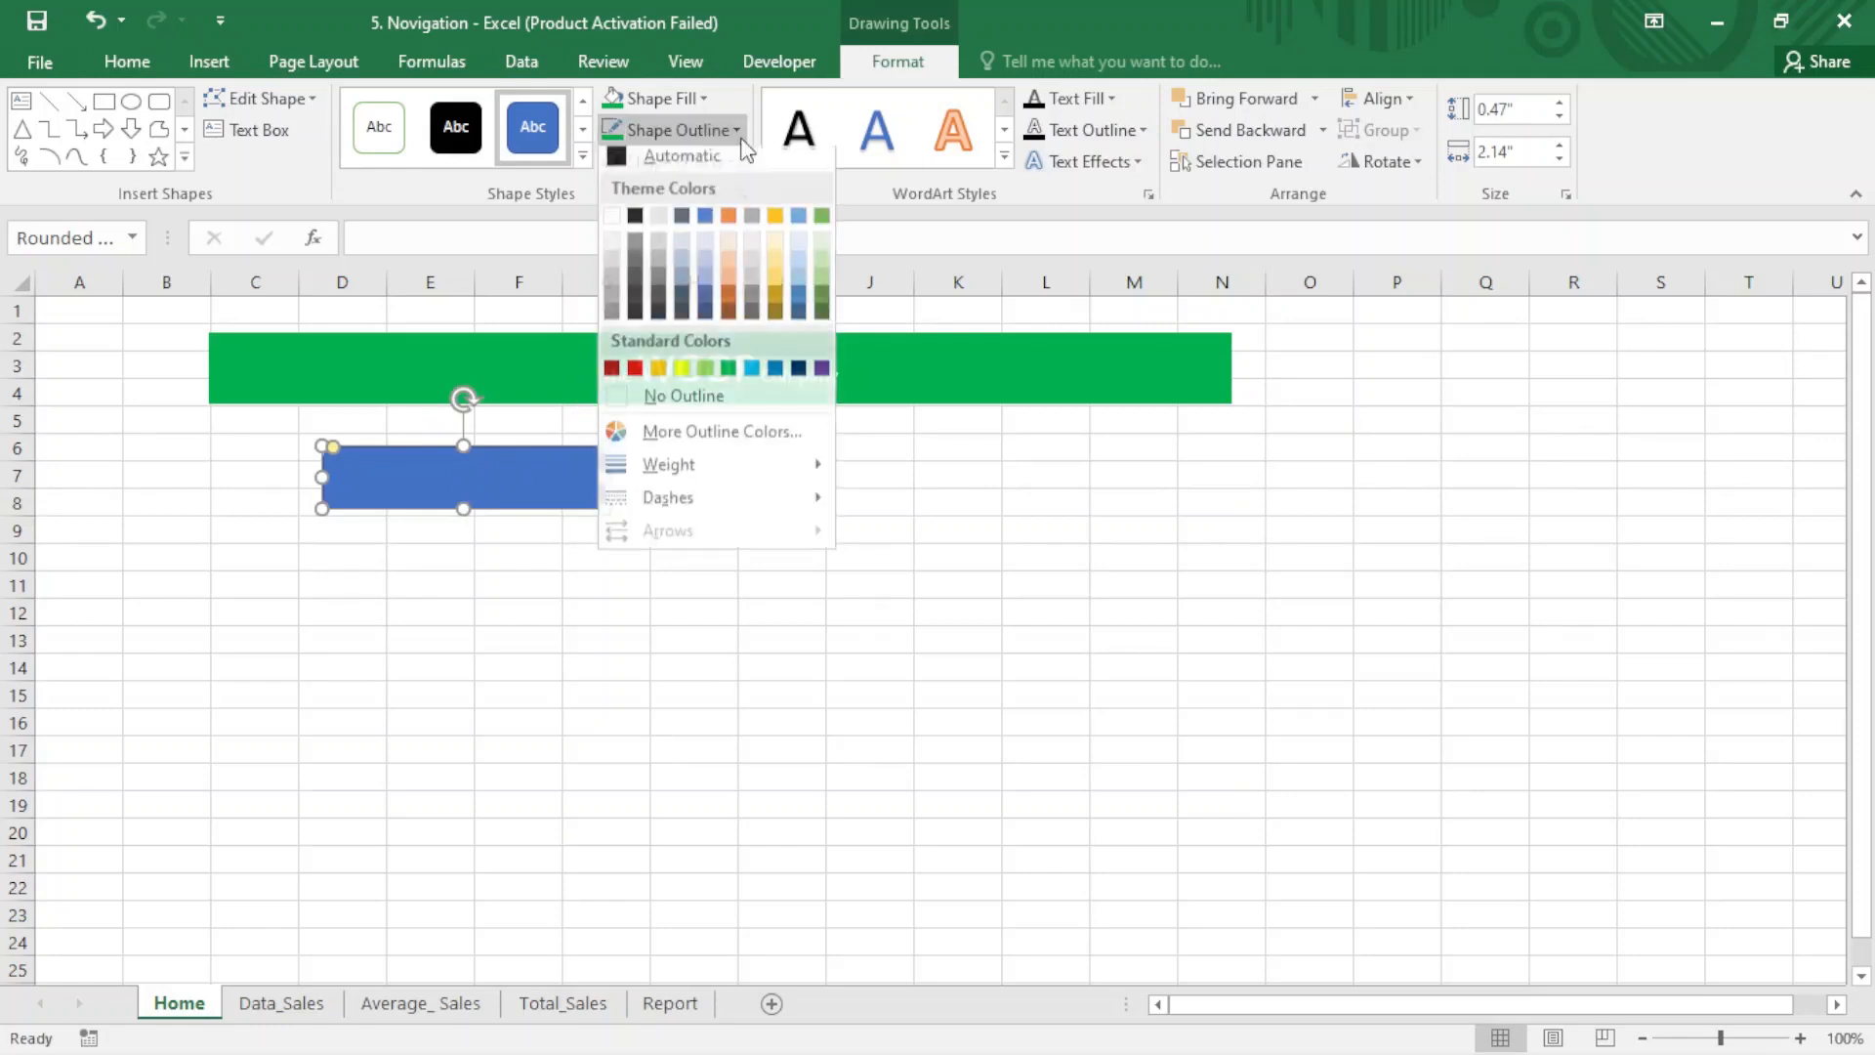
{"action": "left_click", "coordinate": [705, 377]}
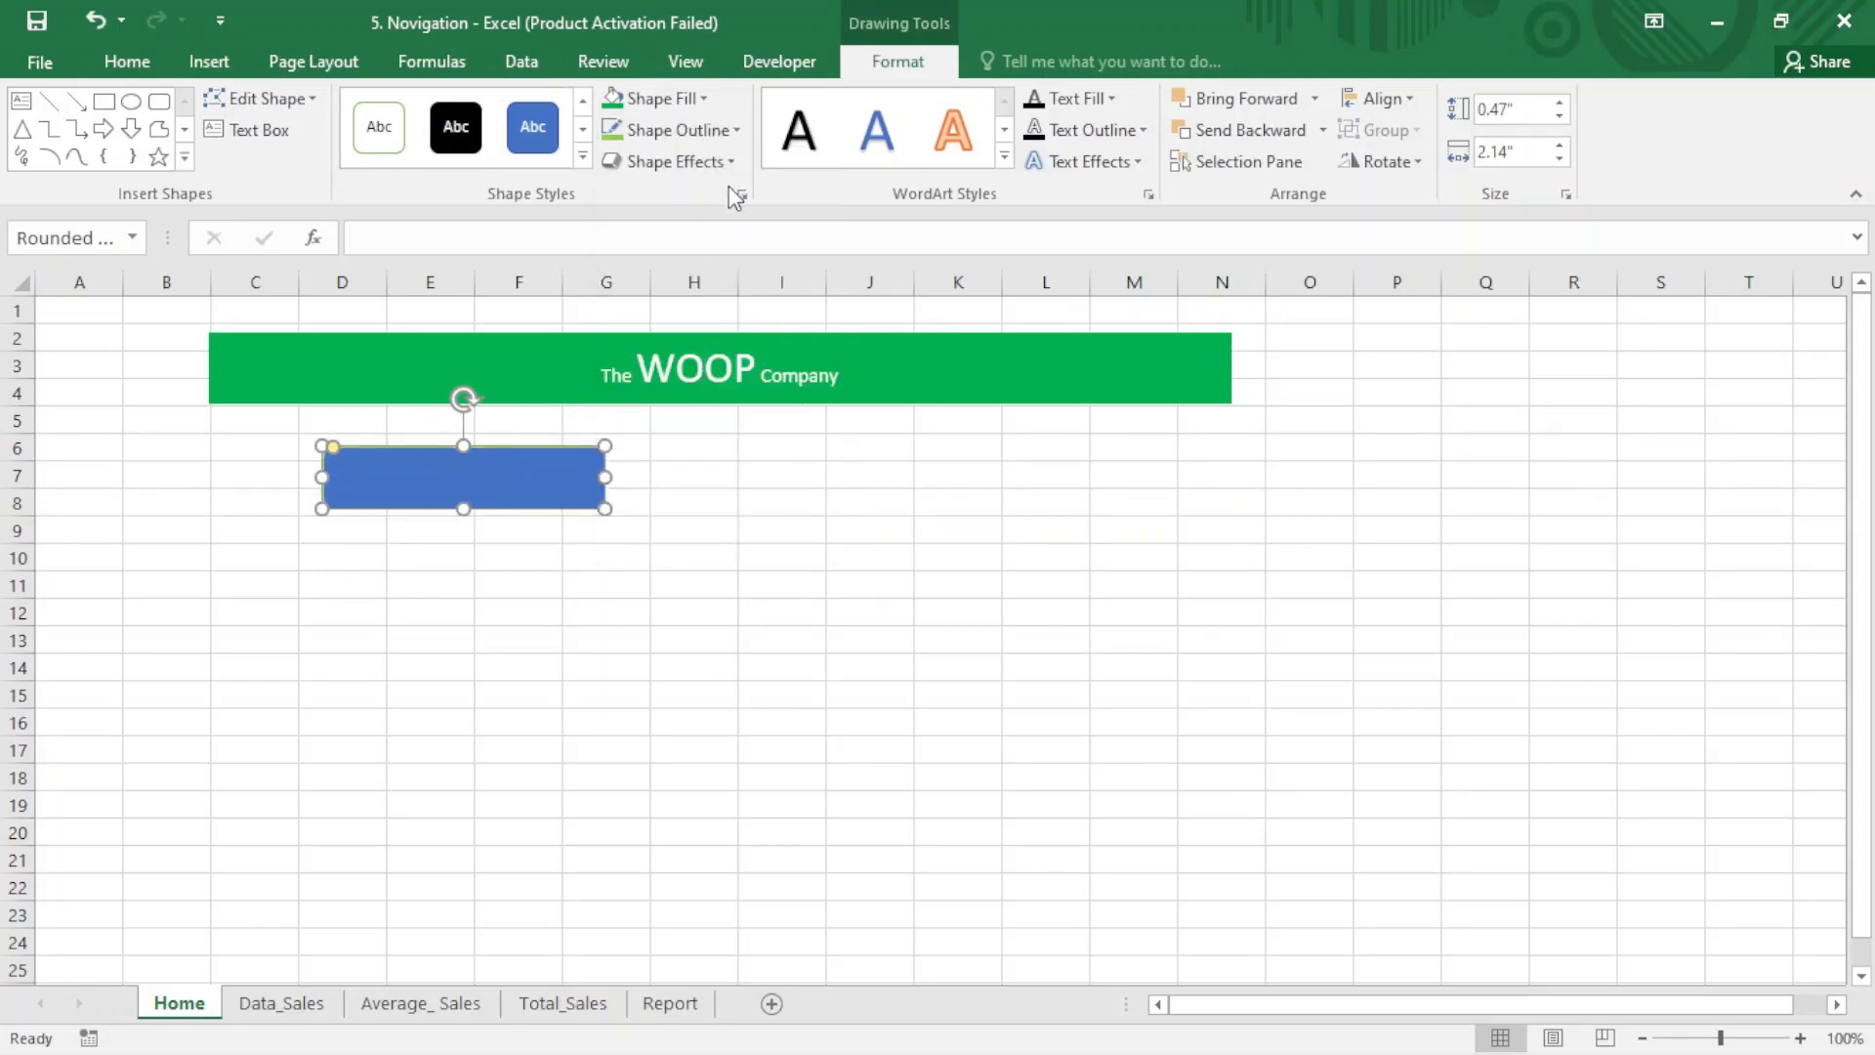
{"action": "left_click", "coordinate": [678, 161]}
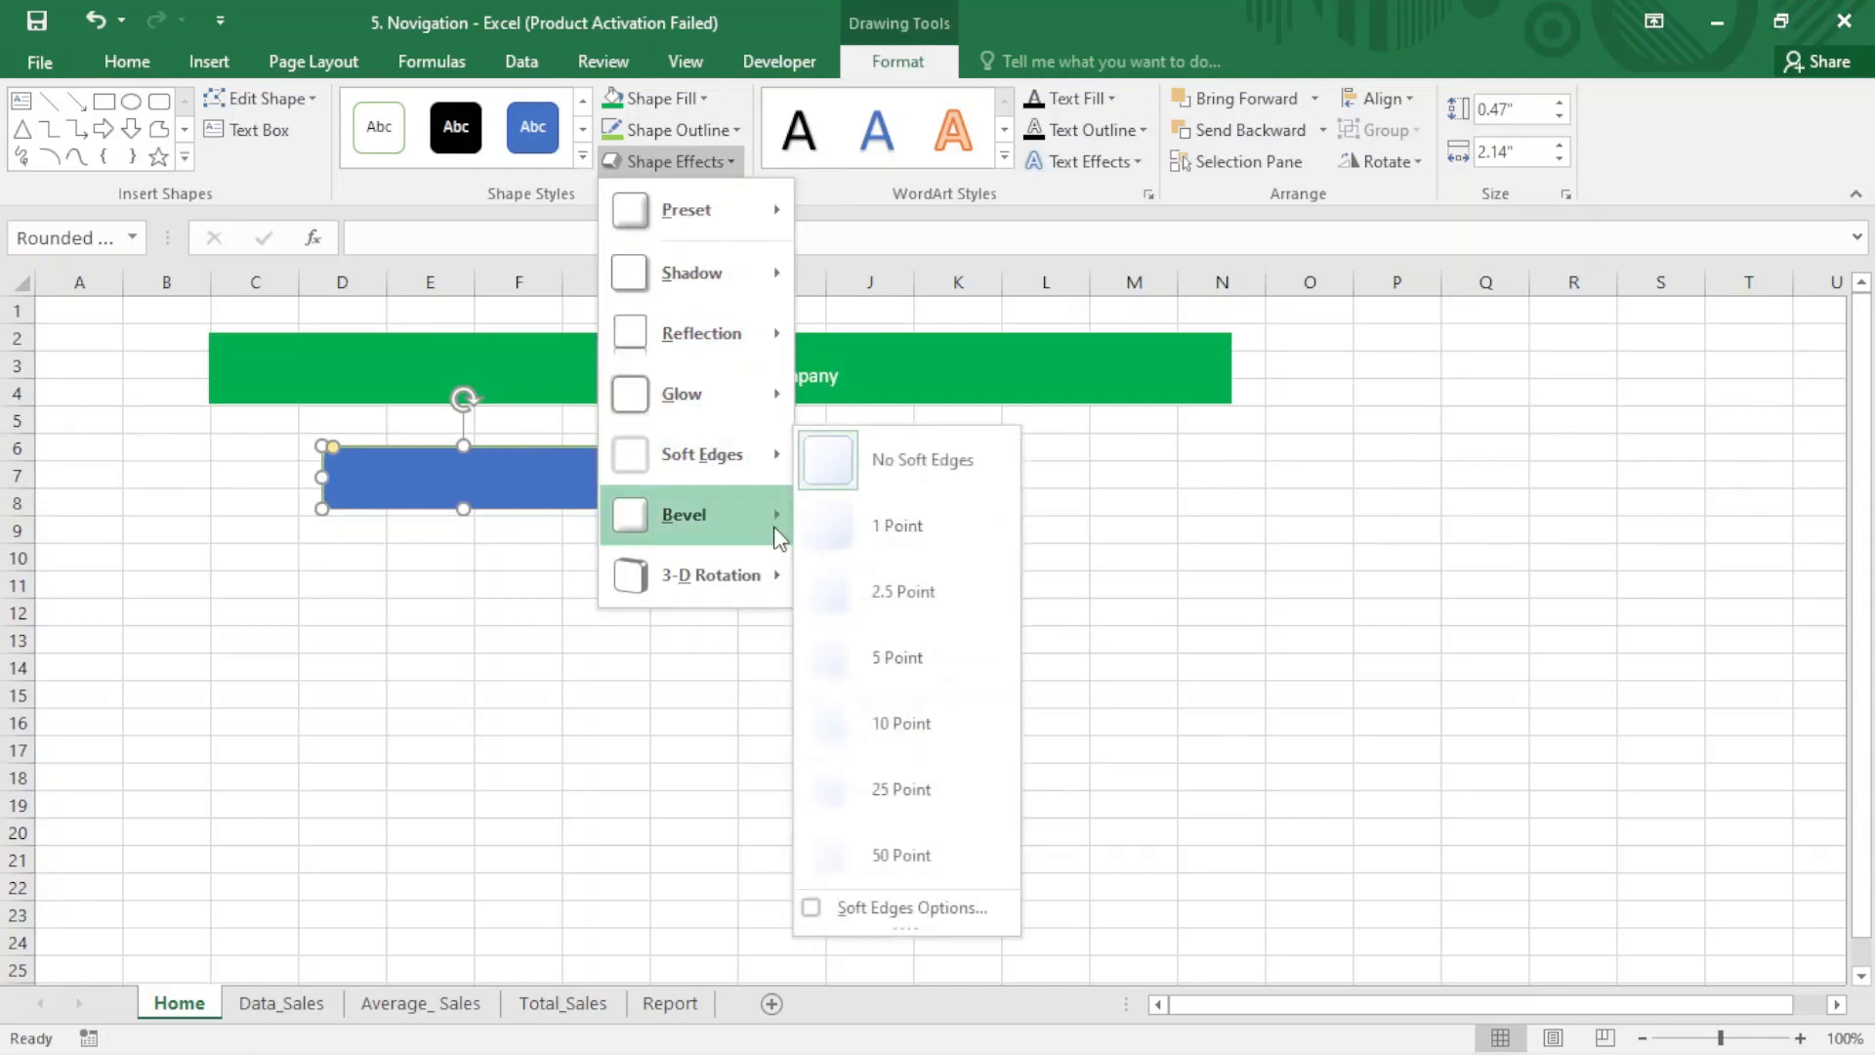
{"action": "mouse_move", "coordinate": [781, 512]}
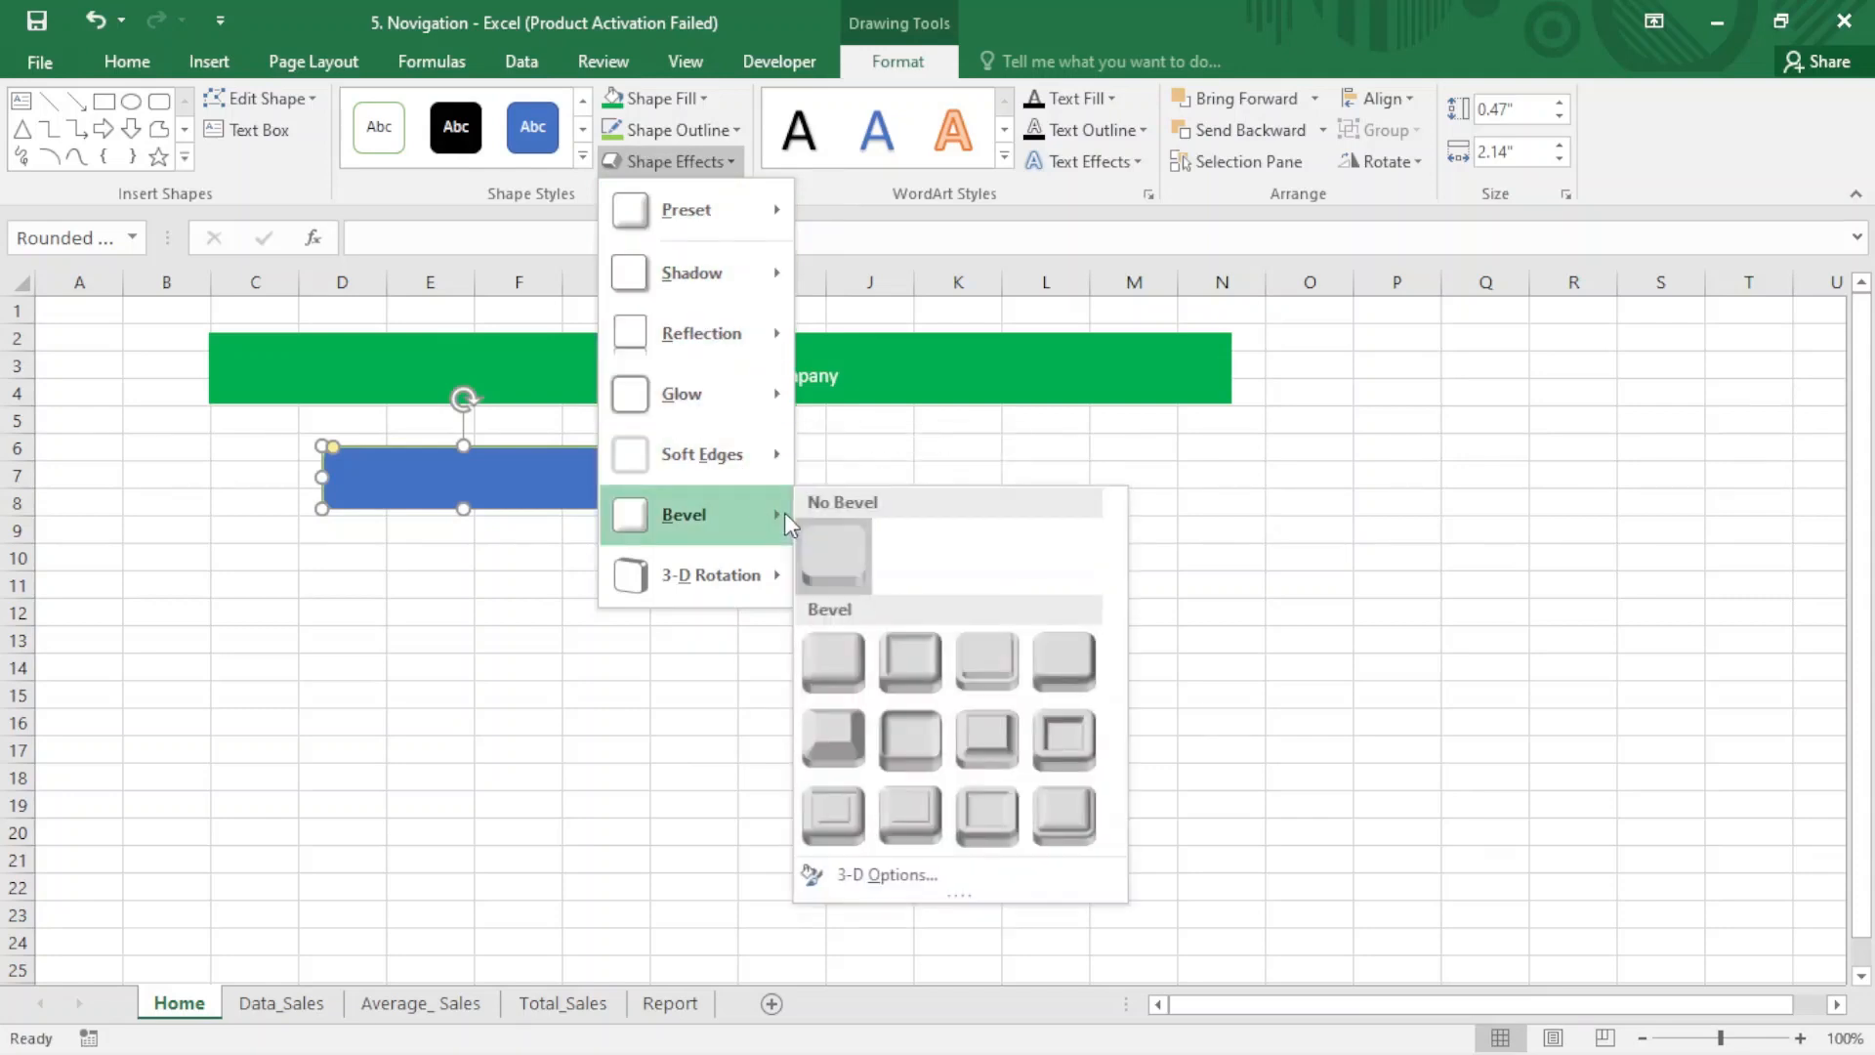
{"action": "left_click", "coordinate": [981, 735]}
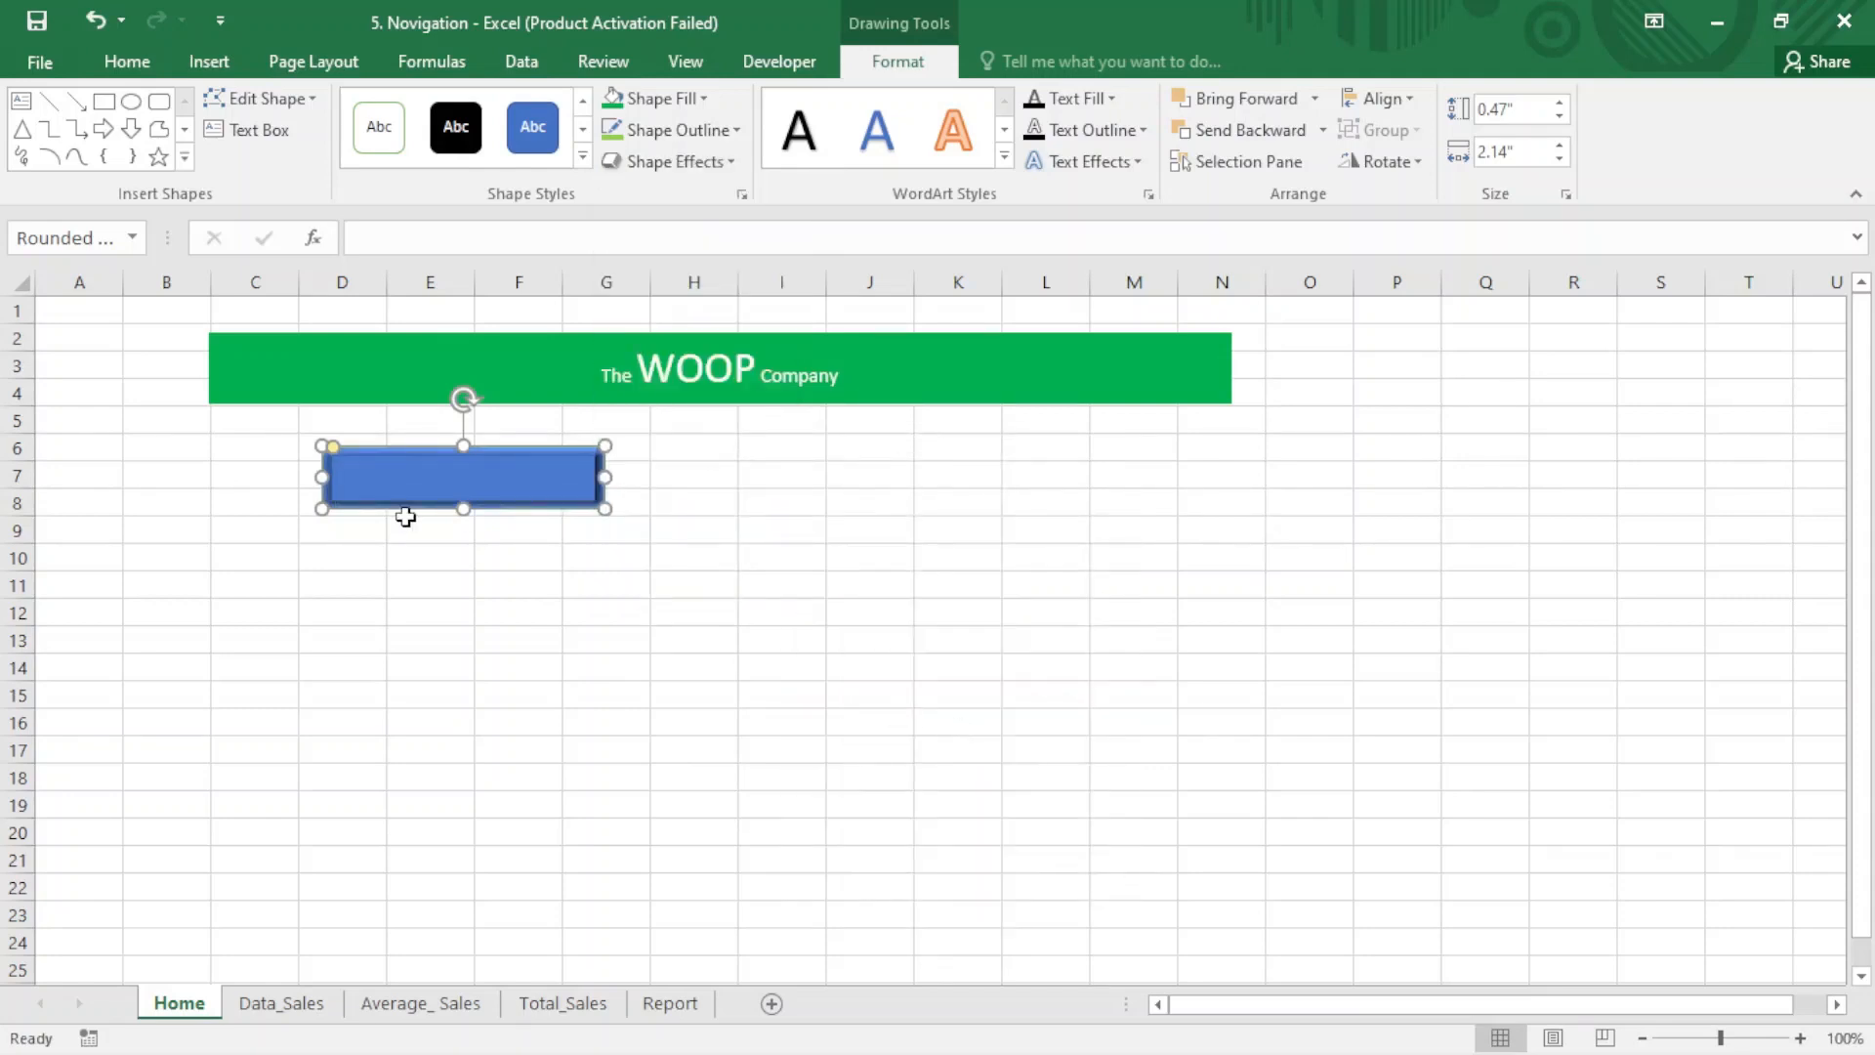
{"action": "left_click", "coordinate": [660, 100]}
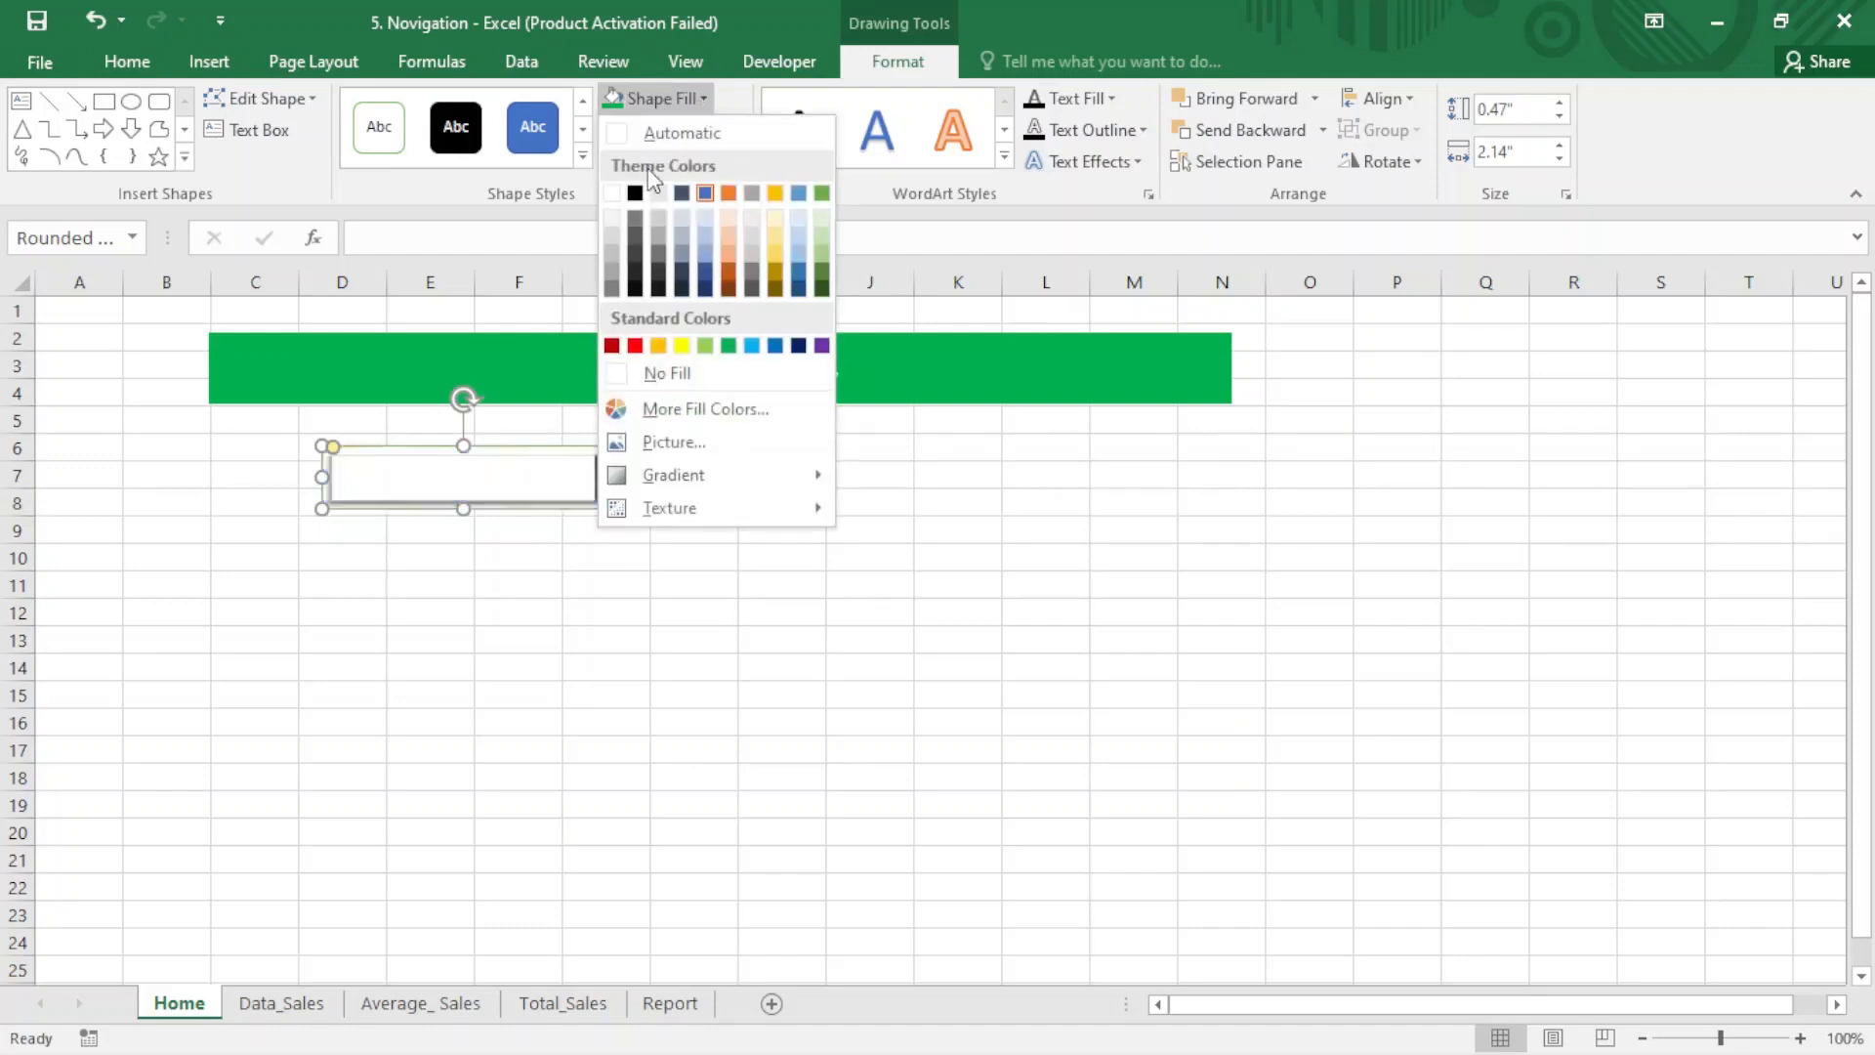
{"action": "left_click", "coordinate": [704, 346]}
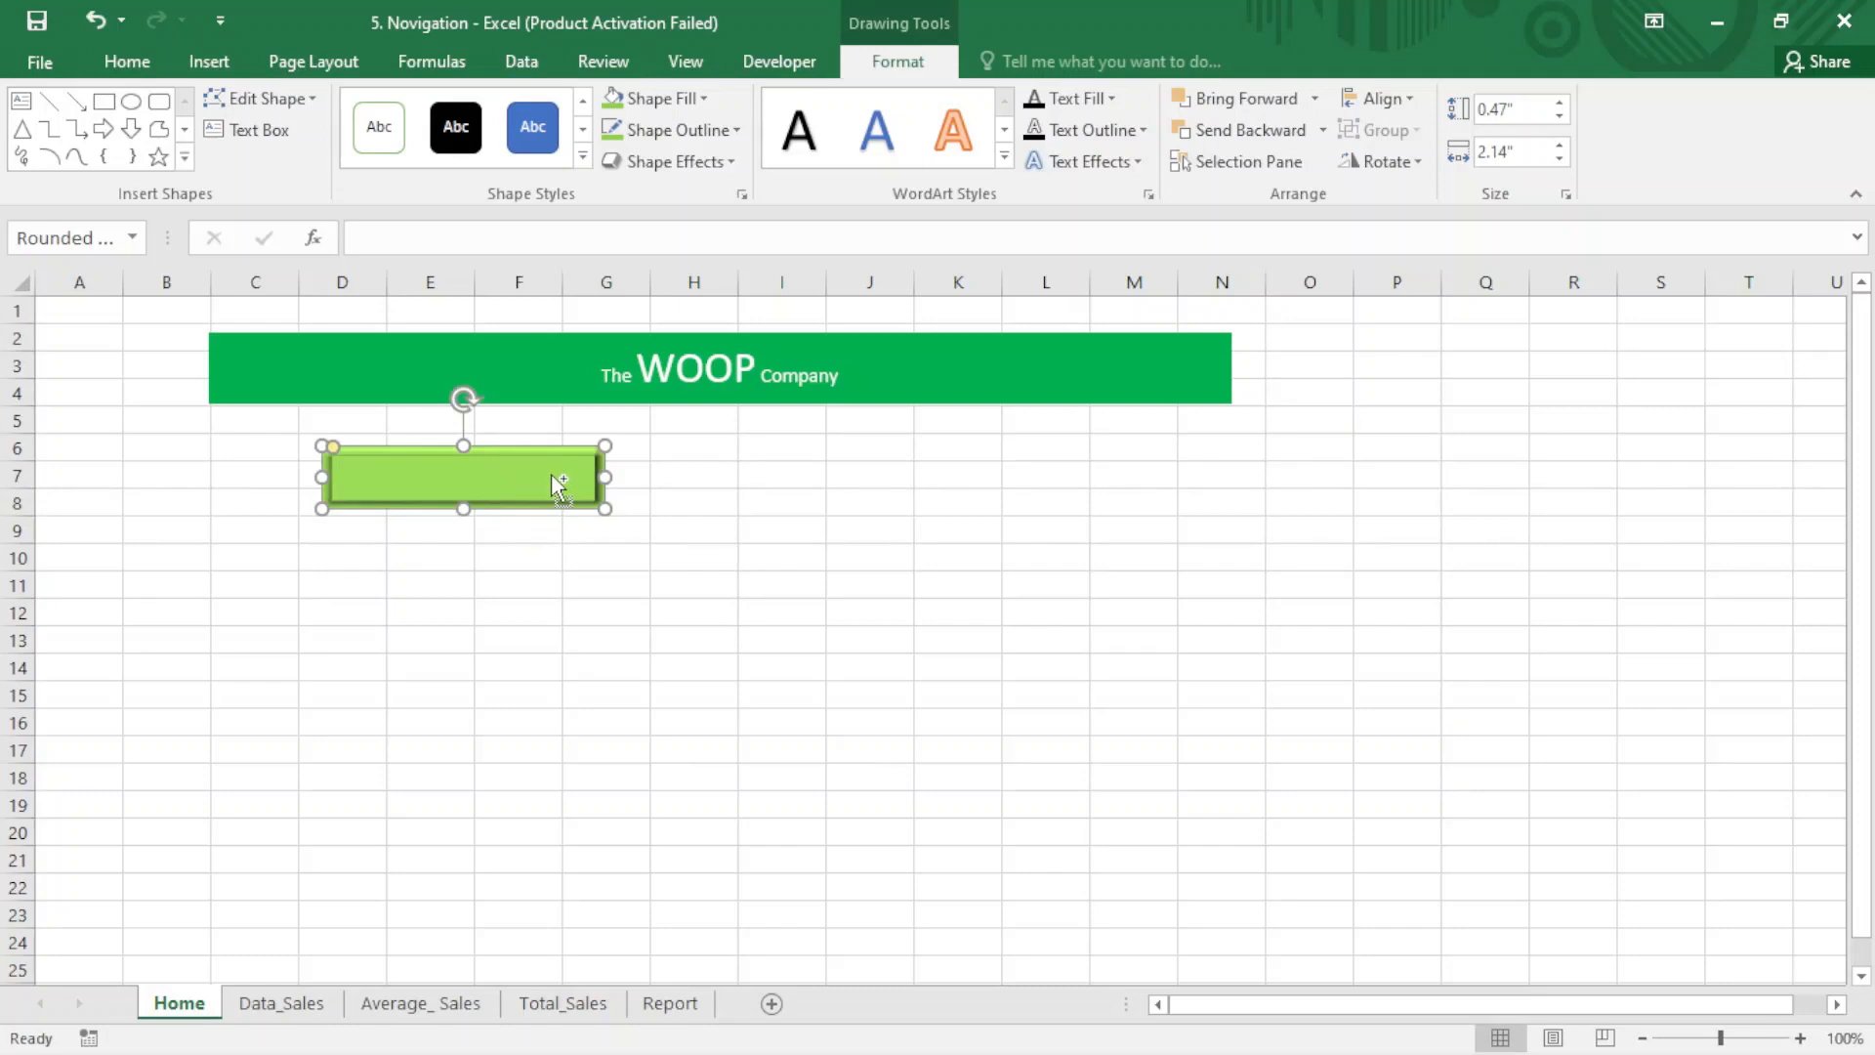
- Duplicate the light green button three times and stack the four buttons in a column below the banner, spanning rows 6 to 16
{"action": "key", "text": "ctrl+d"}
{"action": "key", "text": "ctrl+d"}
{"action": "key", "text": "ctrl+d"}
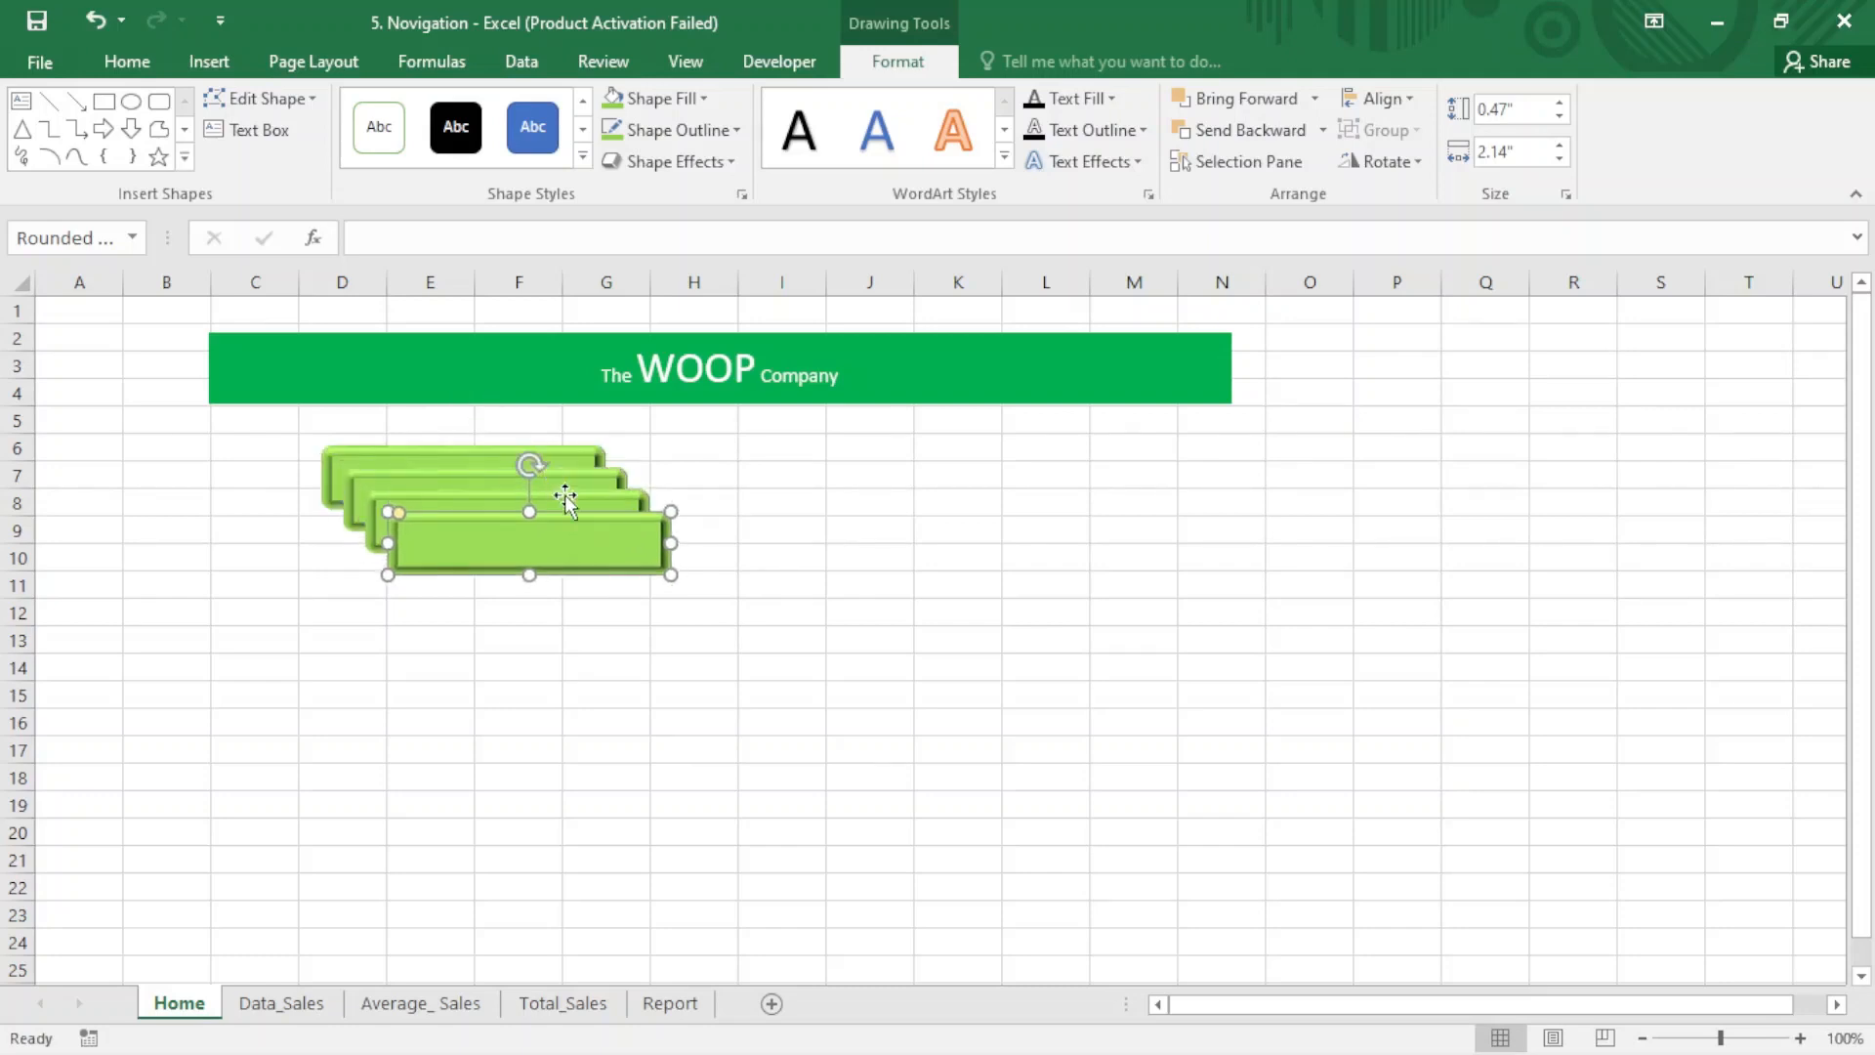
{"action": "left_click_drag", "start_coordinate": [562, 542], "coordinate": [451, 630]}
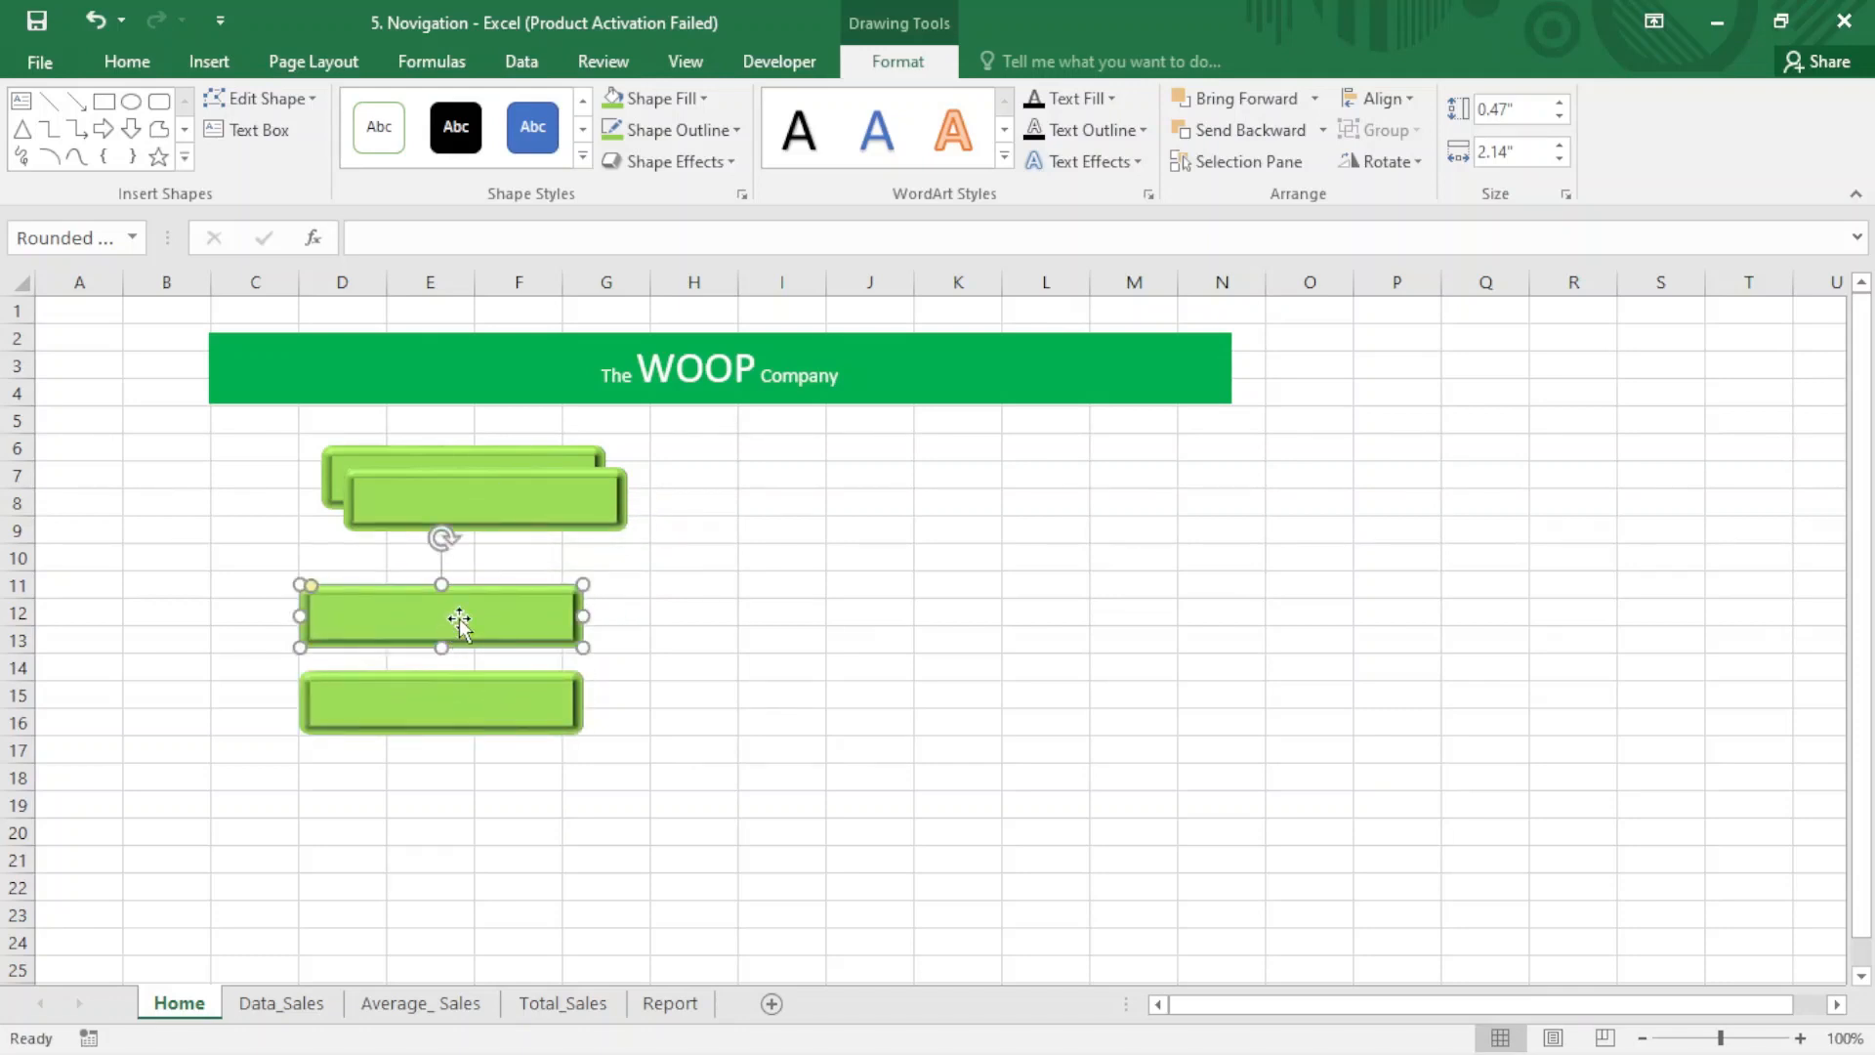
{"action": "left_click_drag", "start_coordinate": [505, 503], "coordinate": [427, 537]}
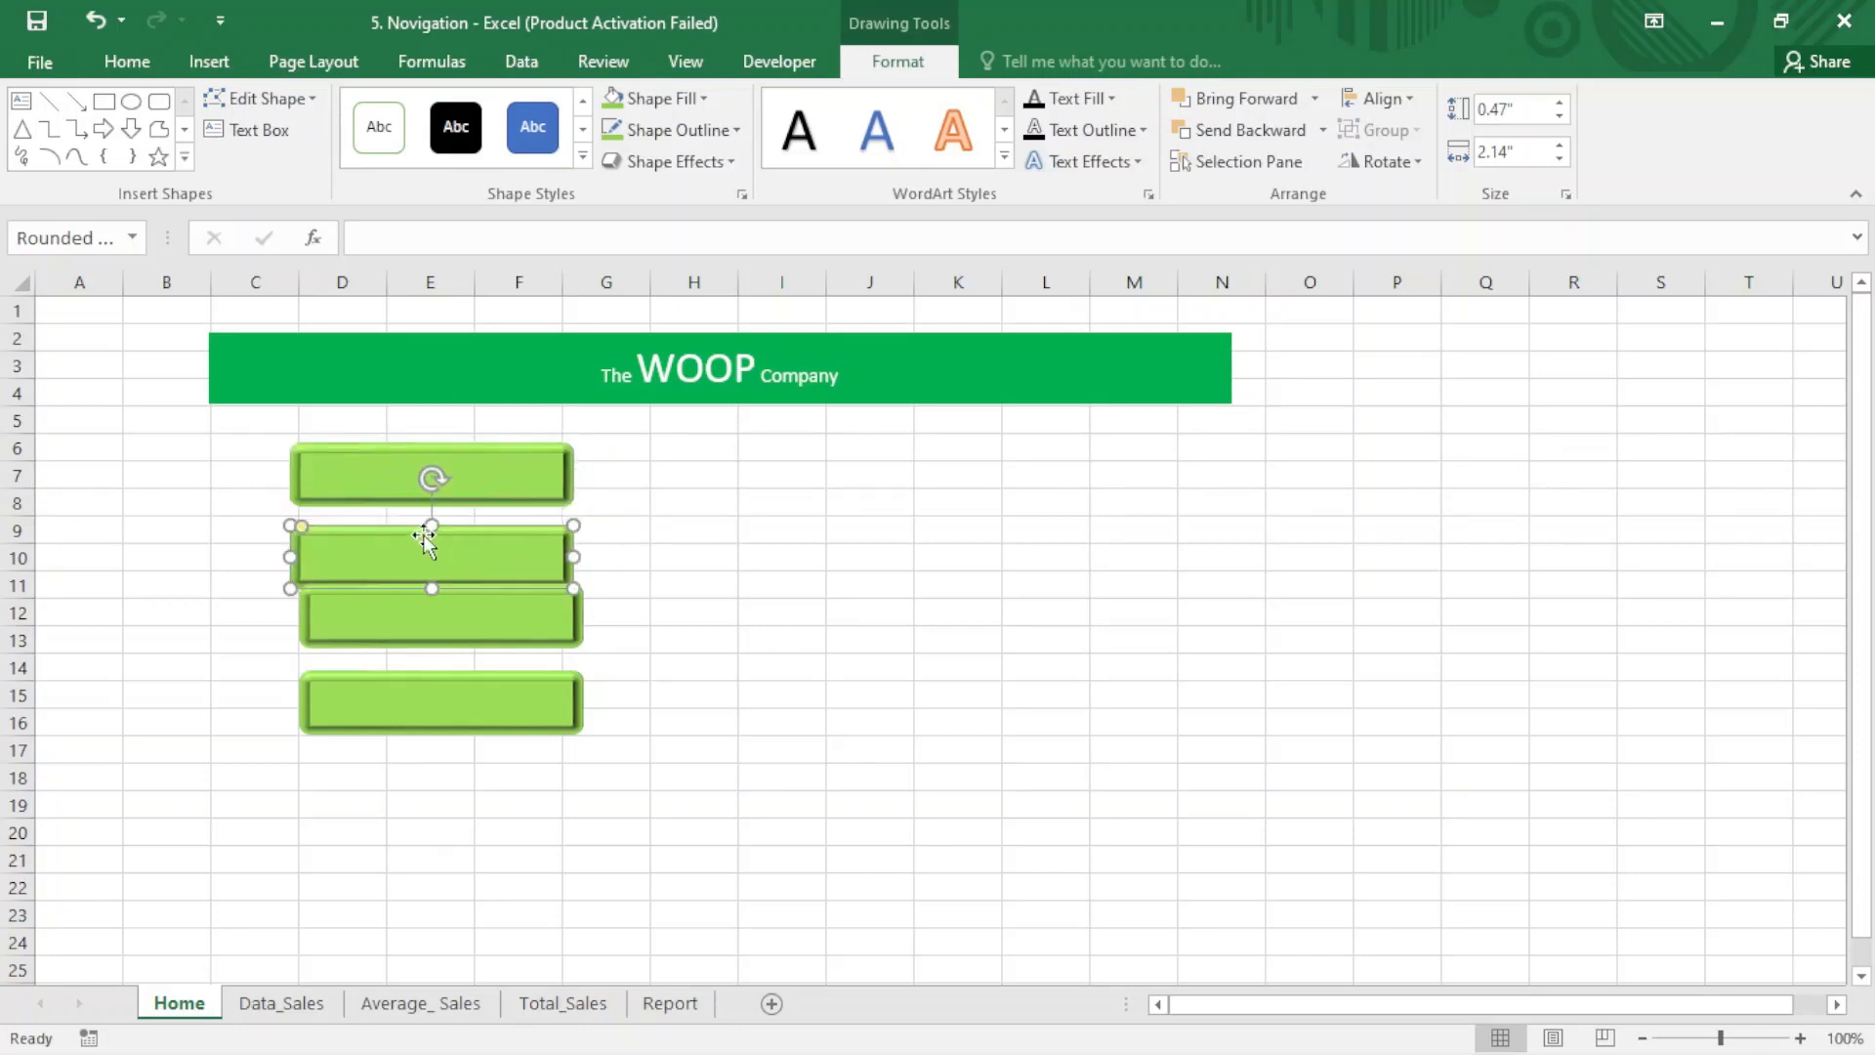
- Align the four green buttons to the left and distribute them vertically
{"action": "mouse_move", "coordinate": [253, 450]}
{"action": "left_mouse_down"}
{"action": "mouse_move", "coordinate": [473, 787]}
{"action": "mouse_move", "coordinate": [644, 811]}
{"action": "left_mouse_up"}
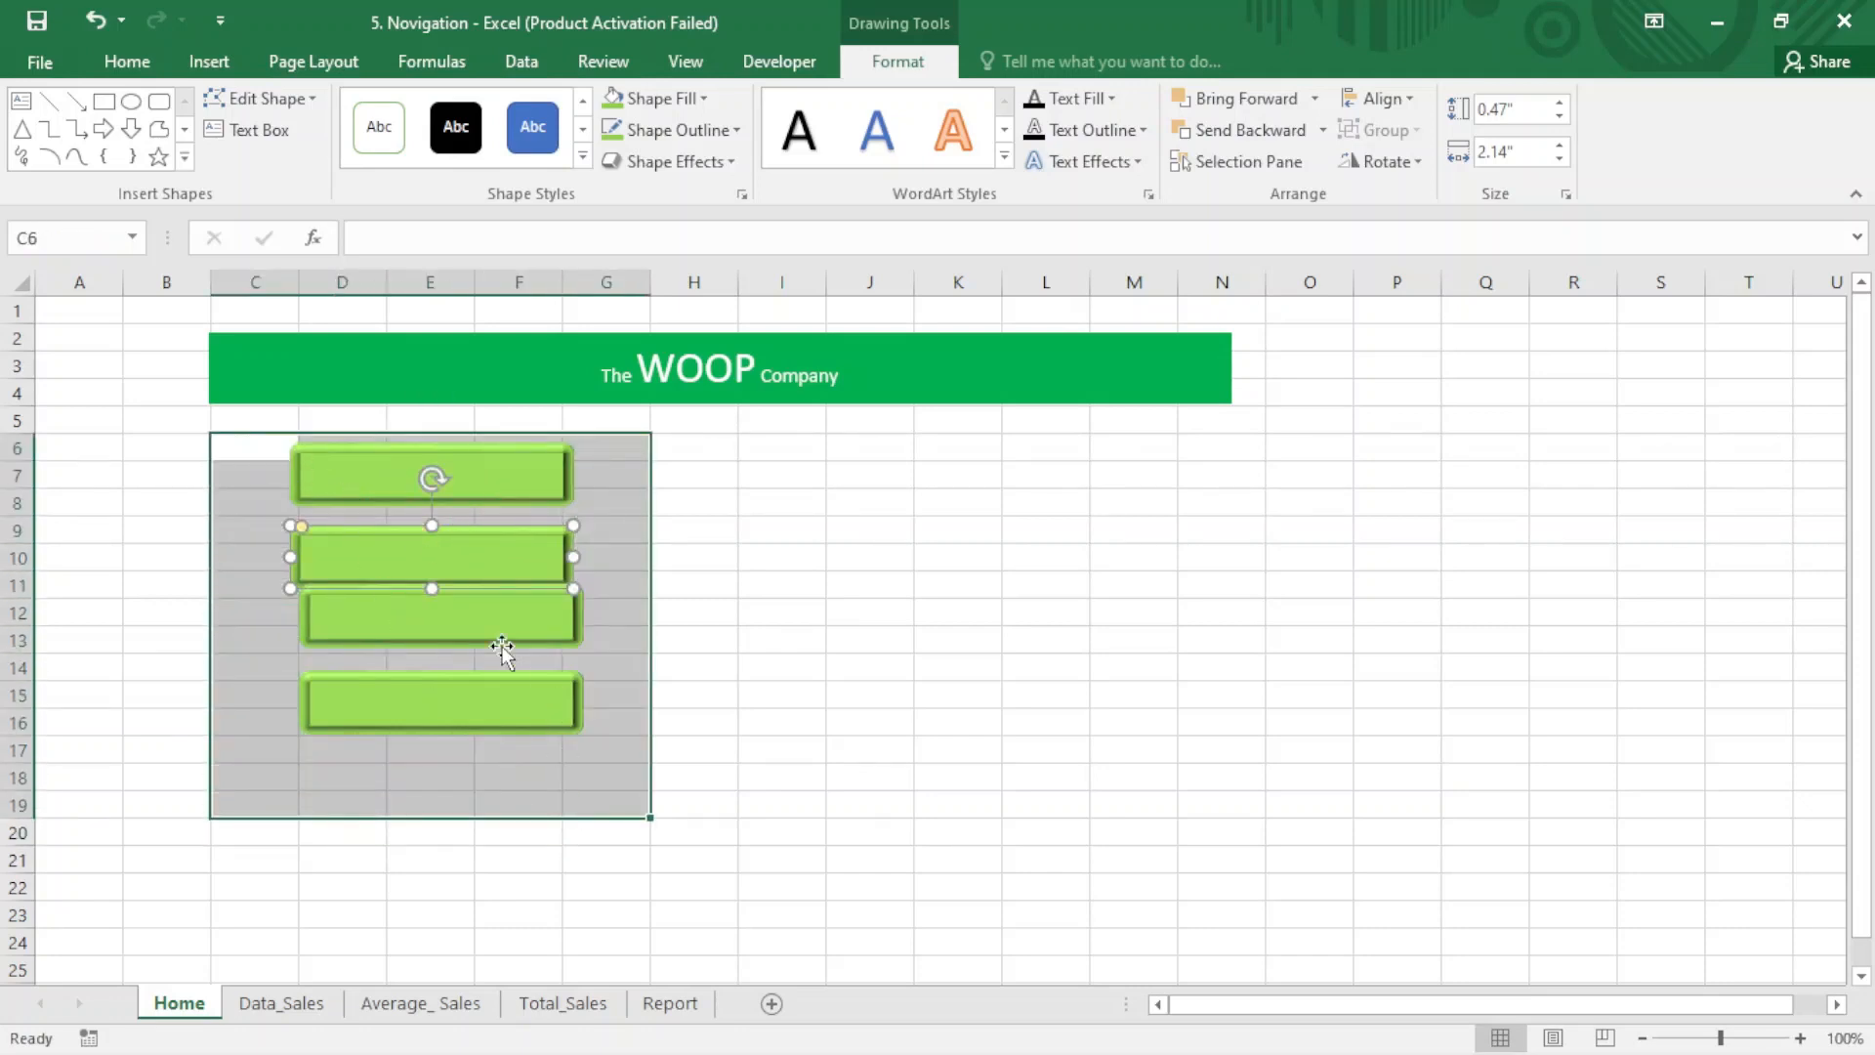
{"action": "left_click", "coordinate": [518, 483]}
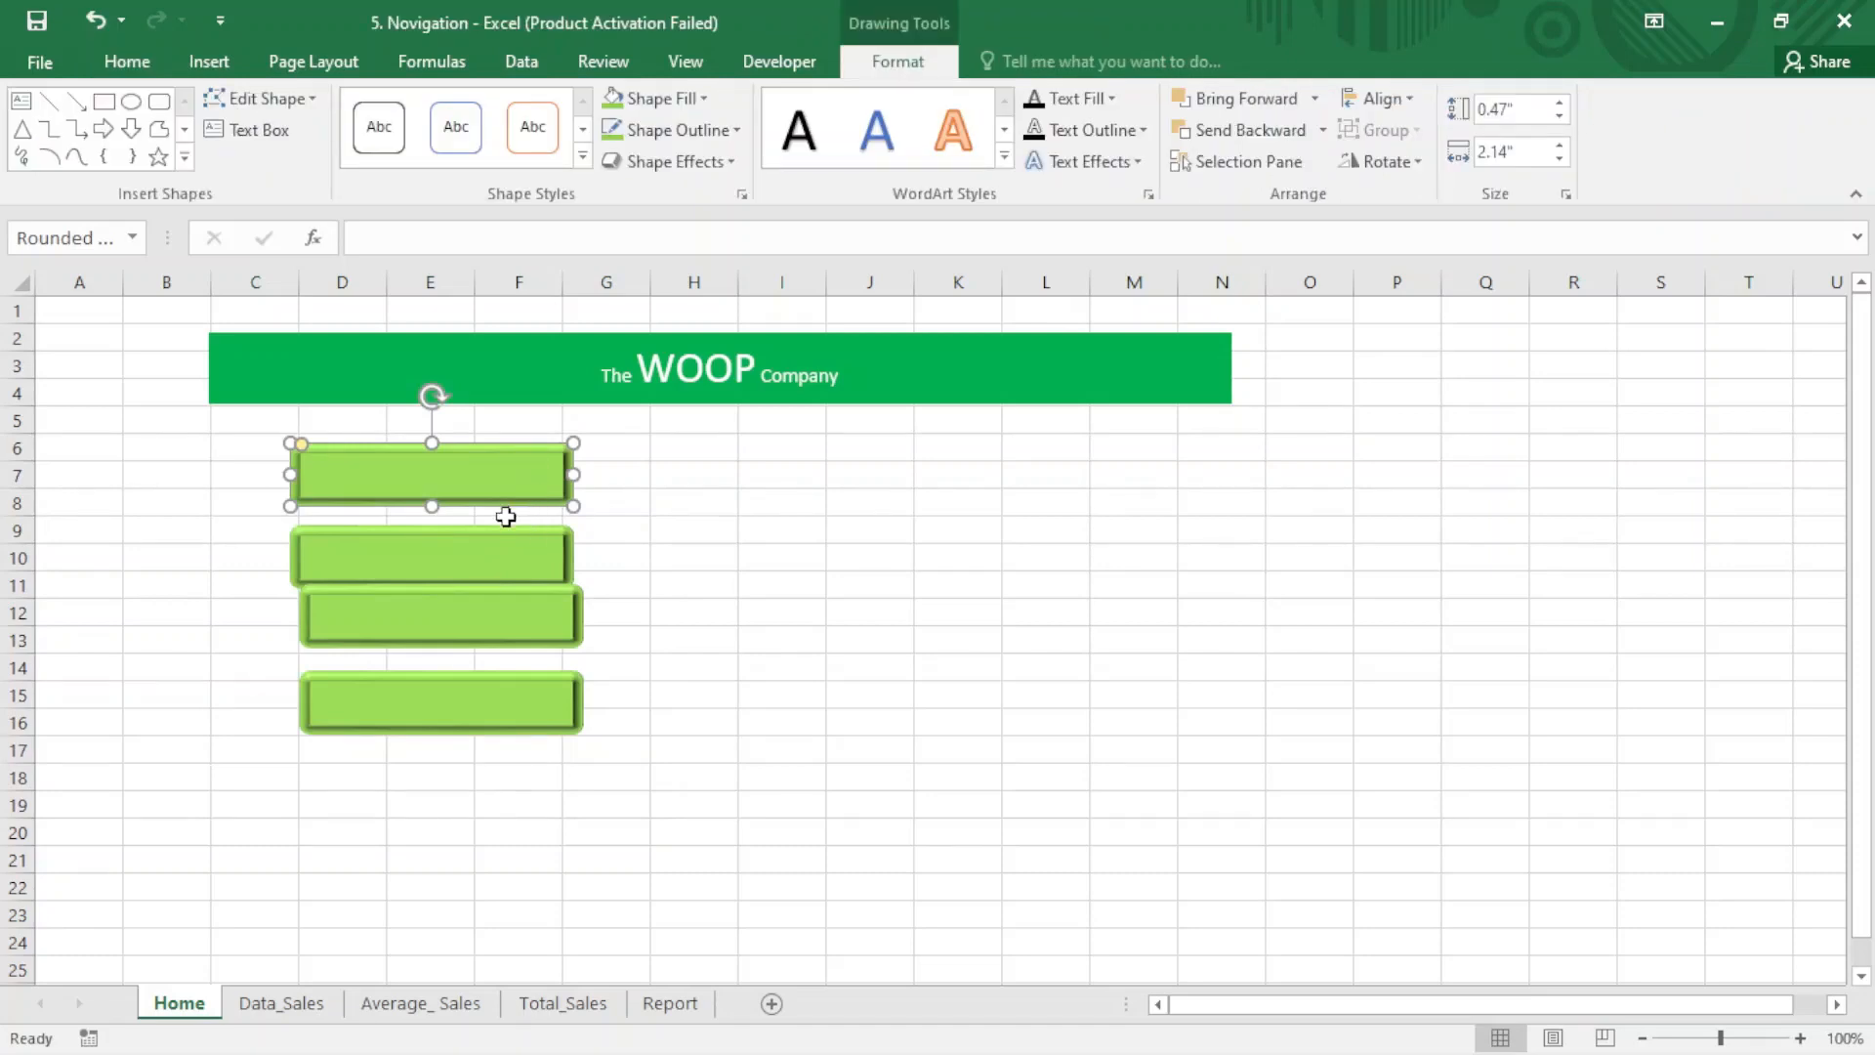
{"action": "left_click", "coordinate": [499, 552], "text": "ctrl"}
{"action": "left_click", "coordinate": [502, 617], "text": "ctrl"}
{"action": "left_click", "coordinate": [498, 696], "text": "ctrl"}
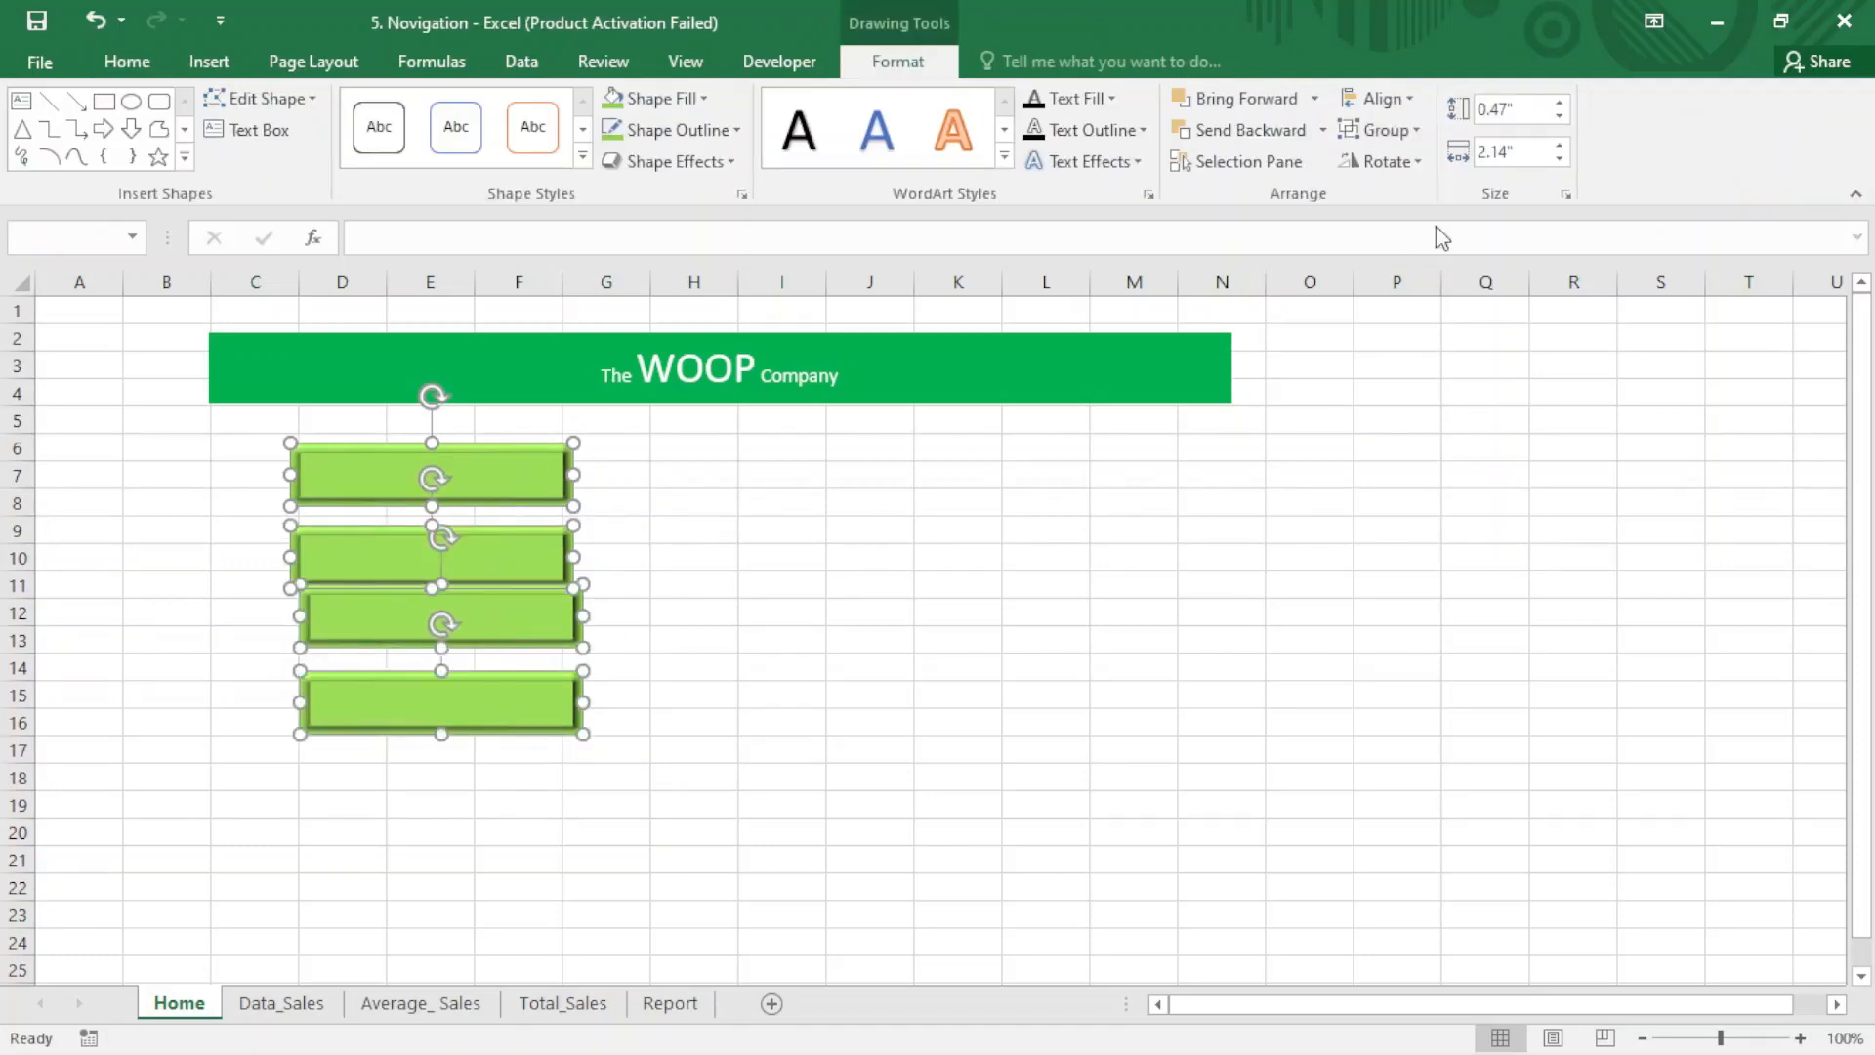
{"action": "left_click", "coordinate": [1402, 96]}
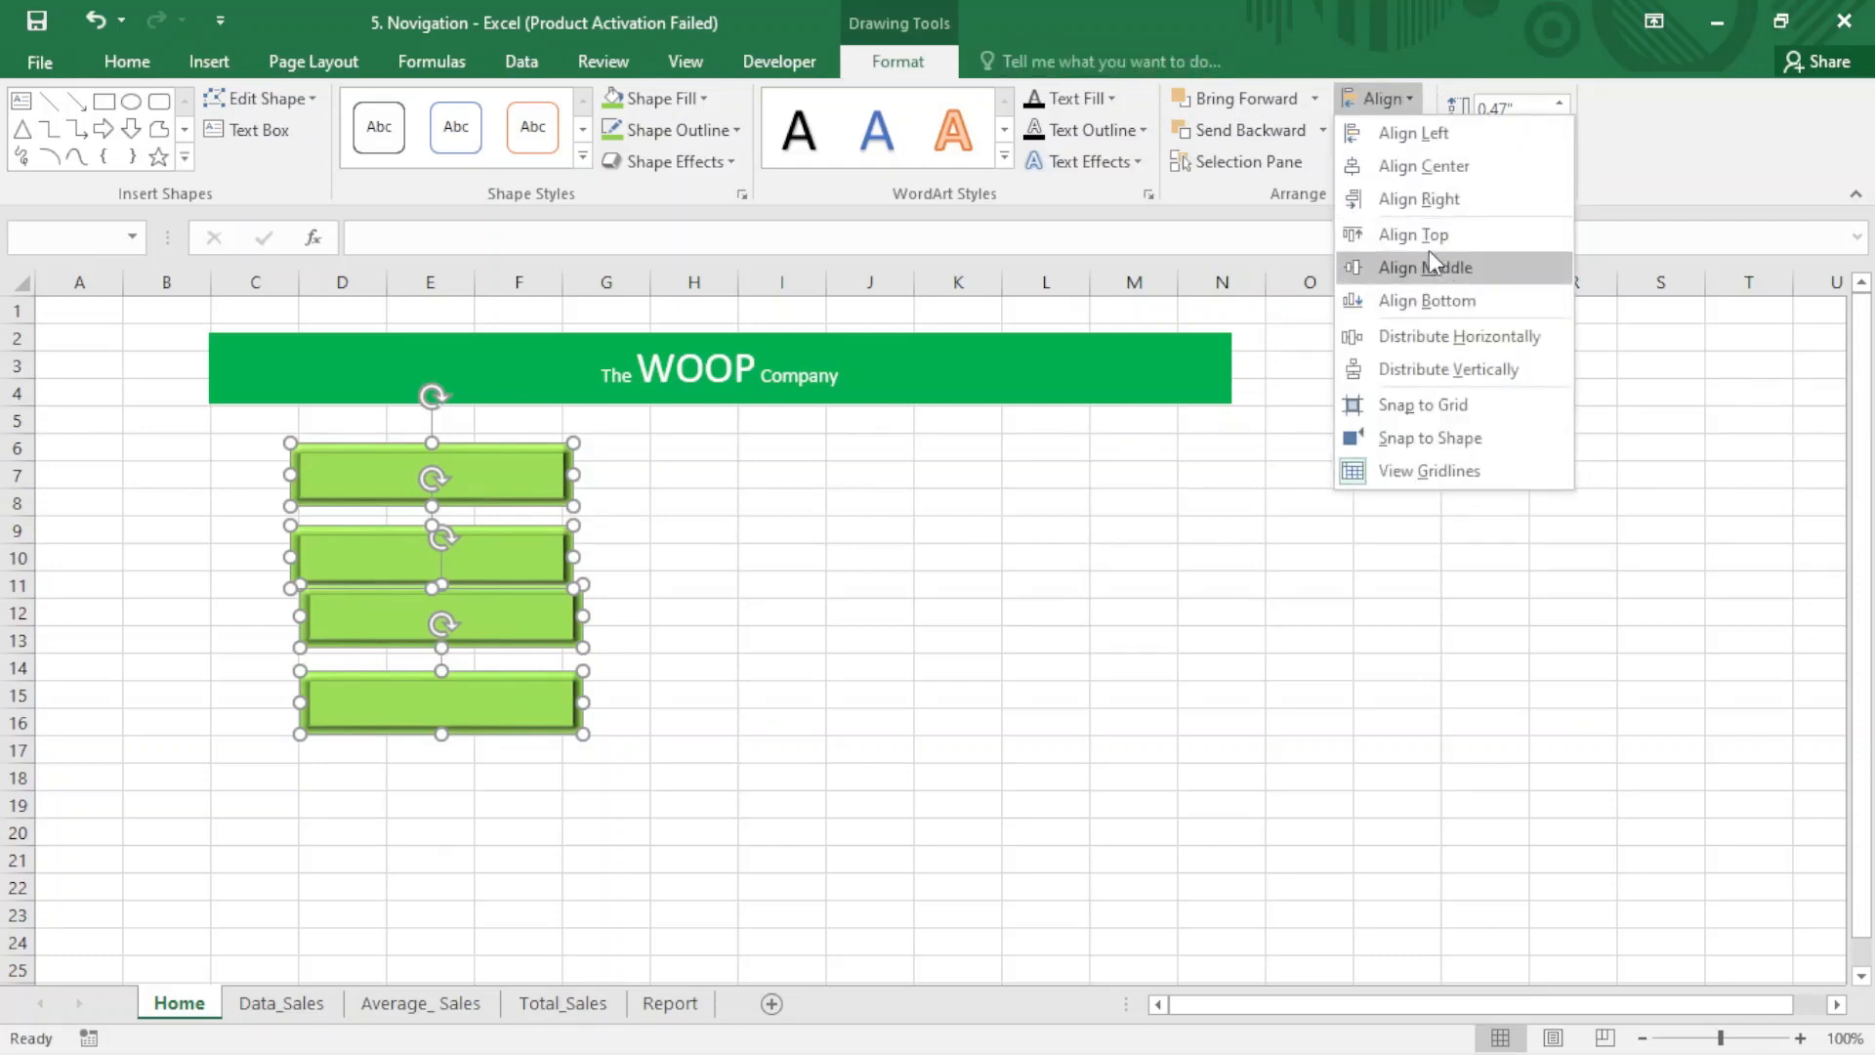
{"action": "left_click", "coordinate": [1411, 135]}
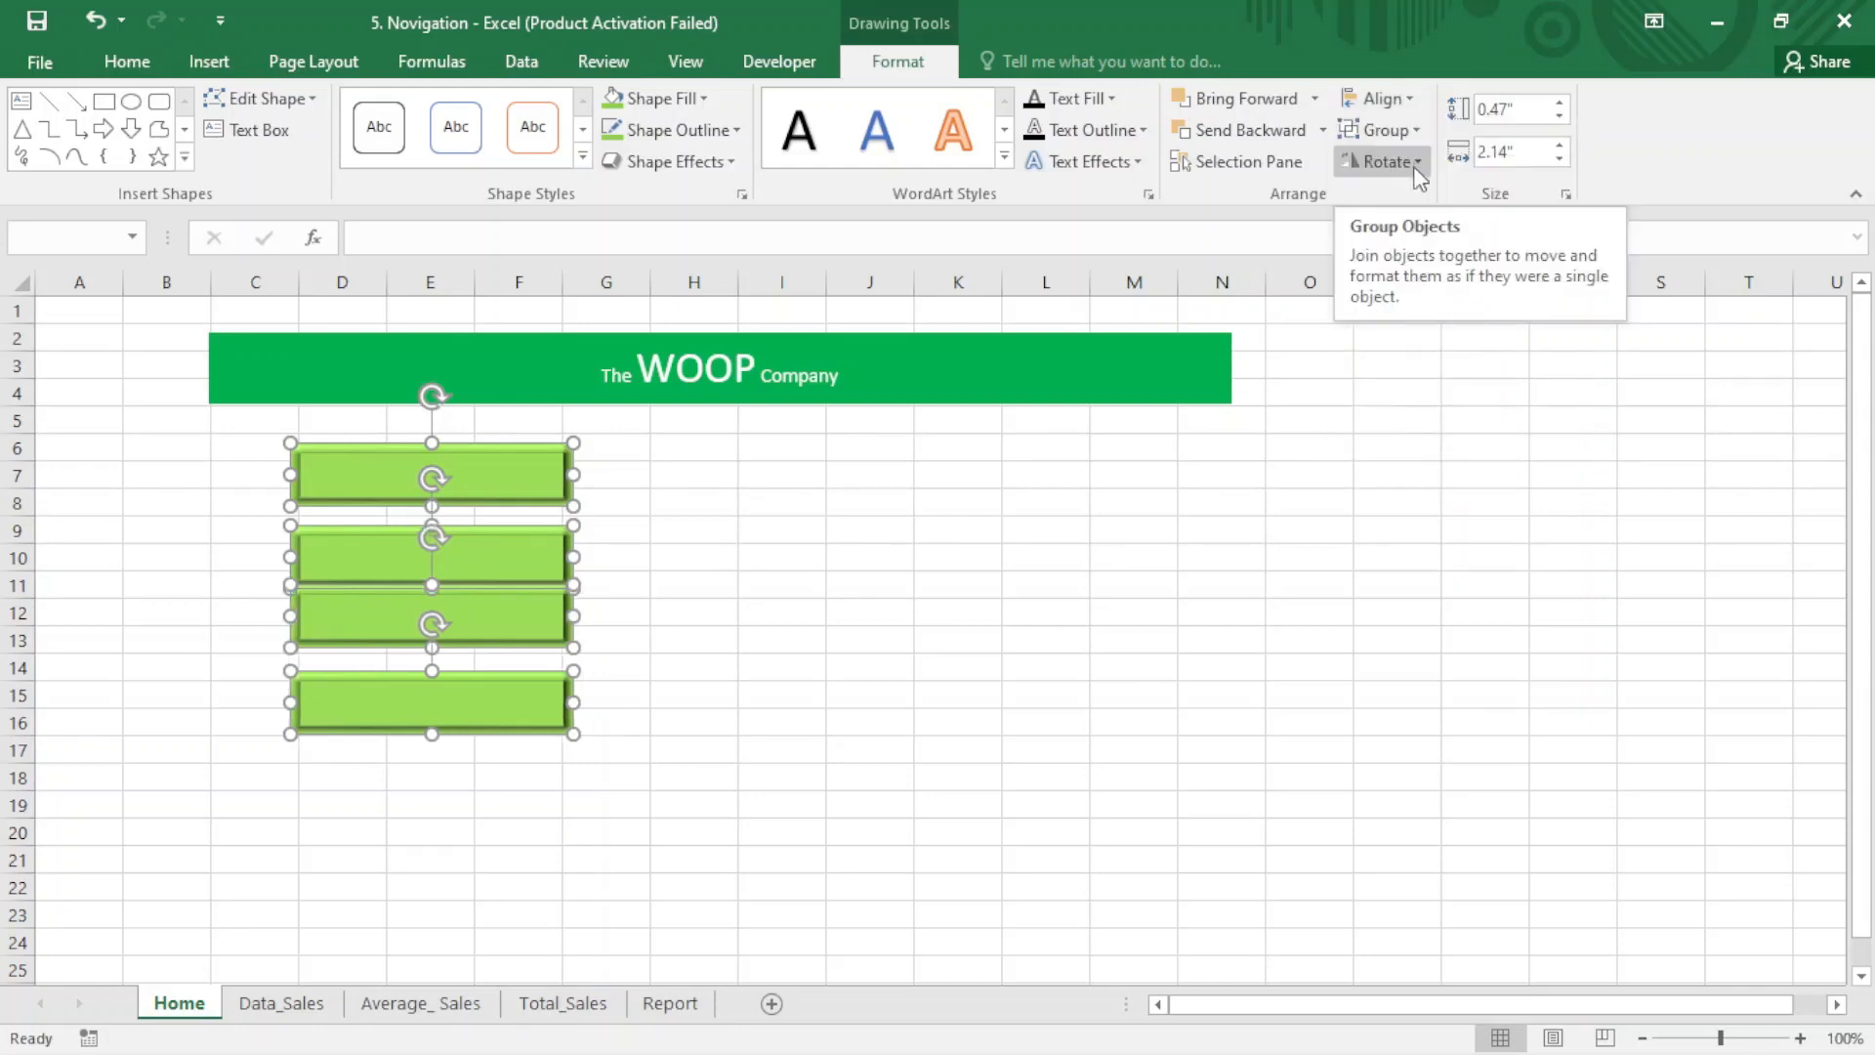
{"action": "left_click", "coordinate": [1409, 107]}
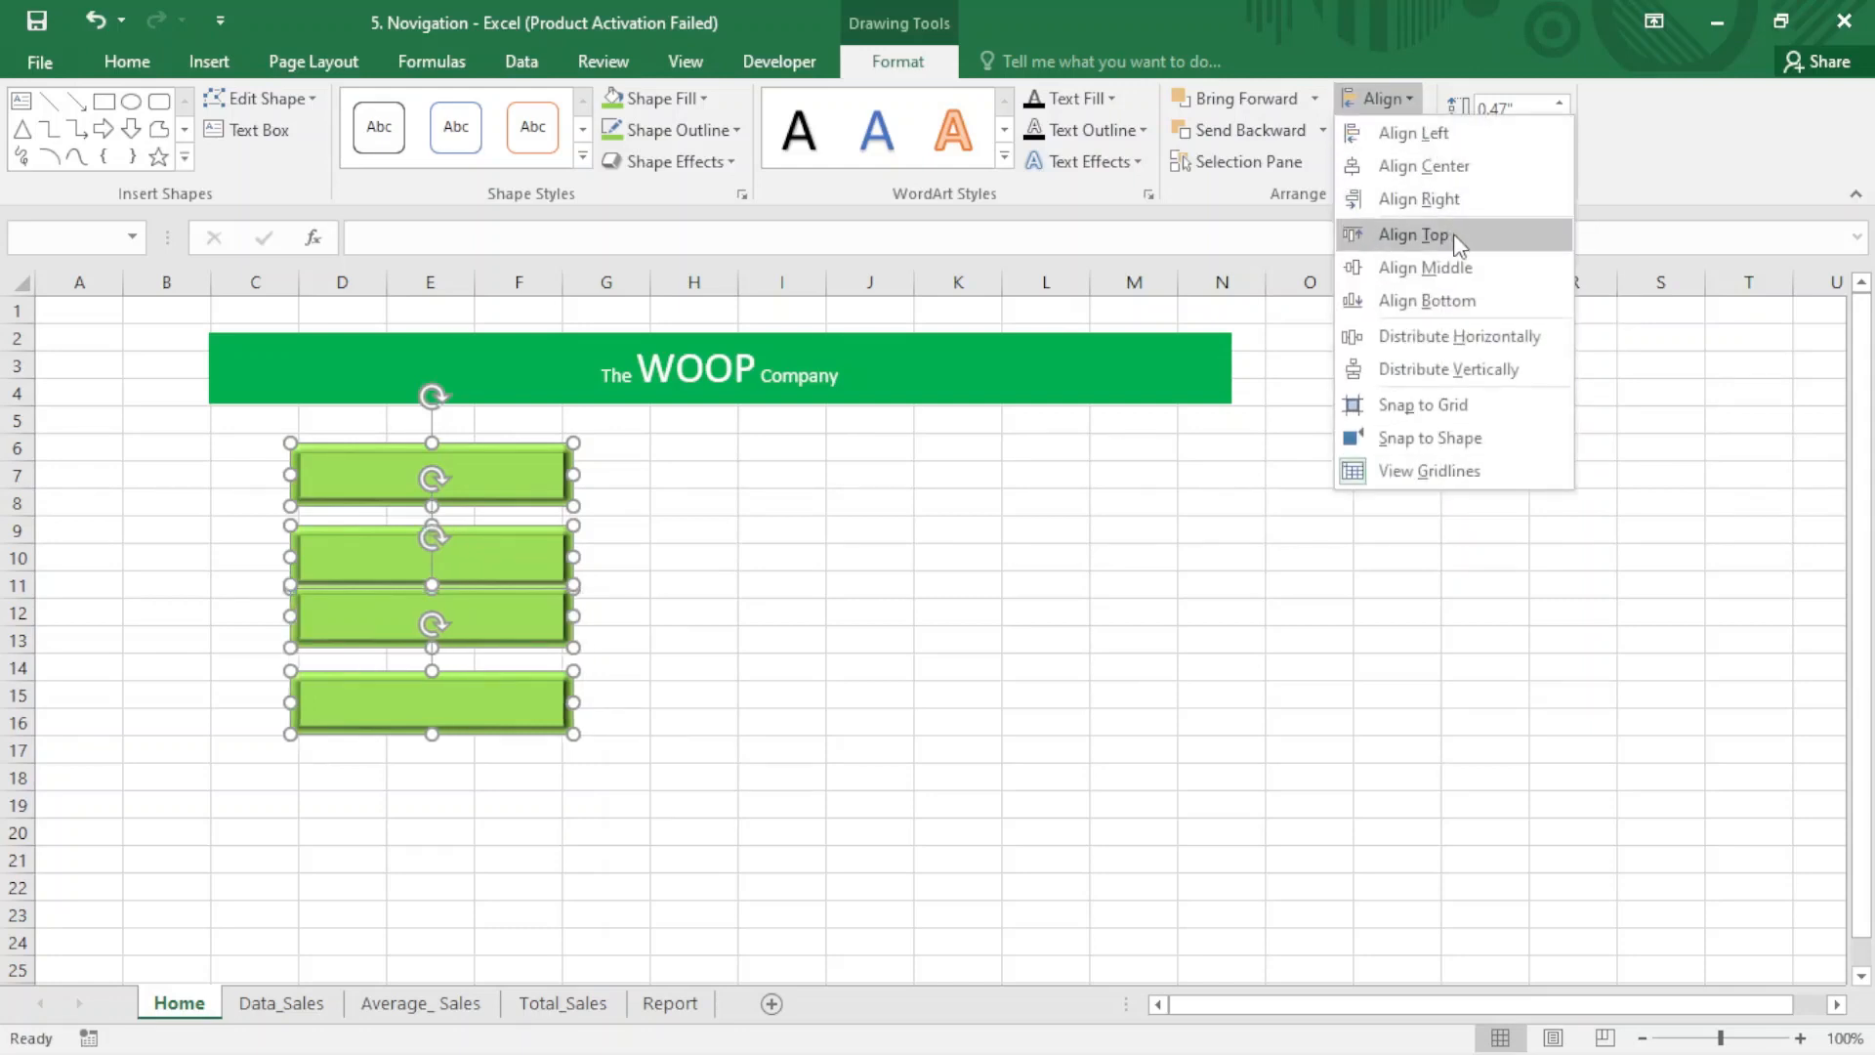
{"action": "left_click", "coordinate": [1467, 361]}
{"action": "left_click", "coordinate": [818, 584]}
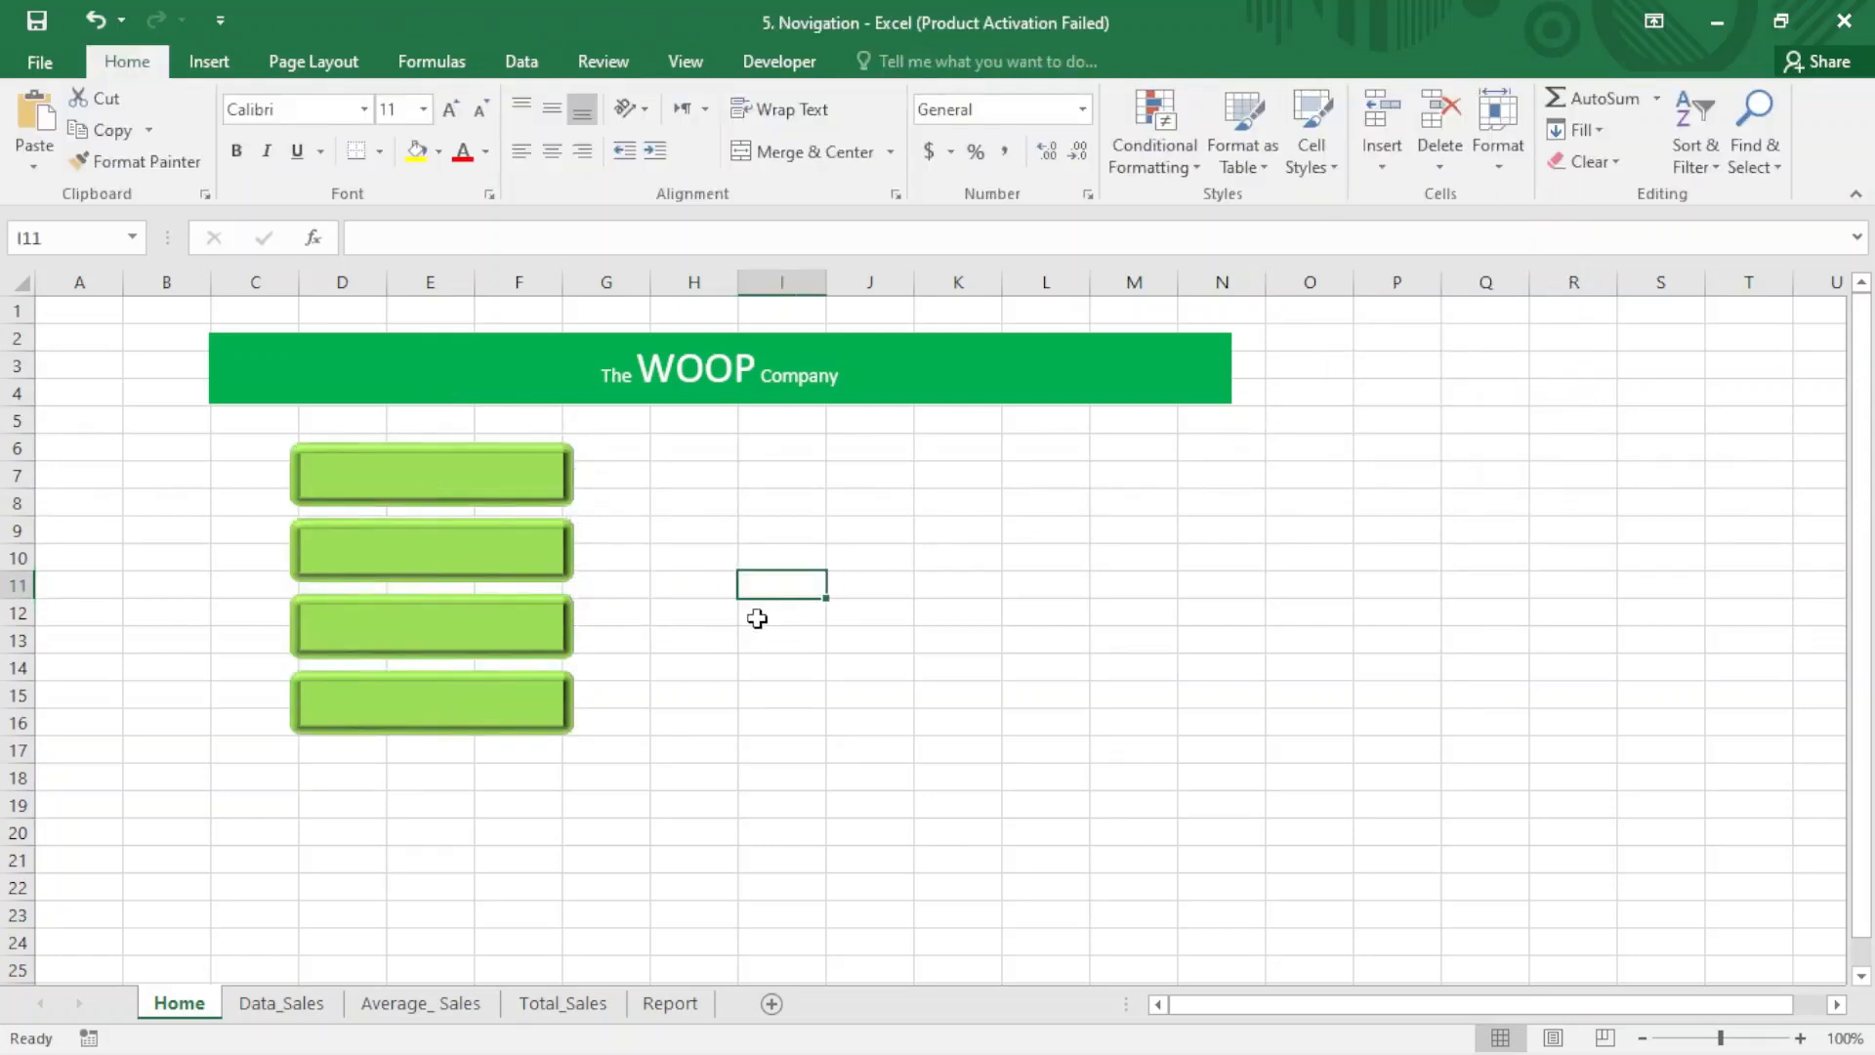
- Label the four buttons in order from the first down with centered text: Data_Sales, Average_Sales, Total_ Sales and Report
{"action": "left_click", "coordinate": [412, 476]}
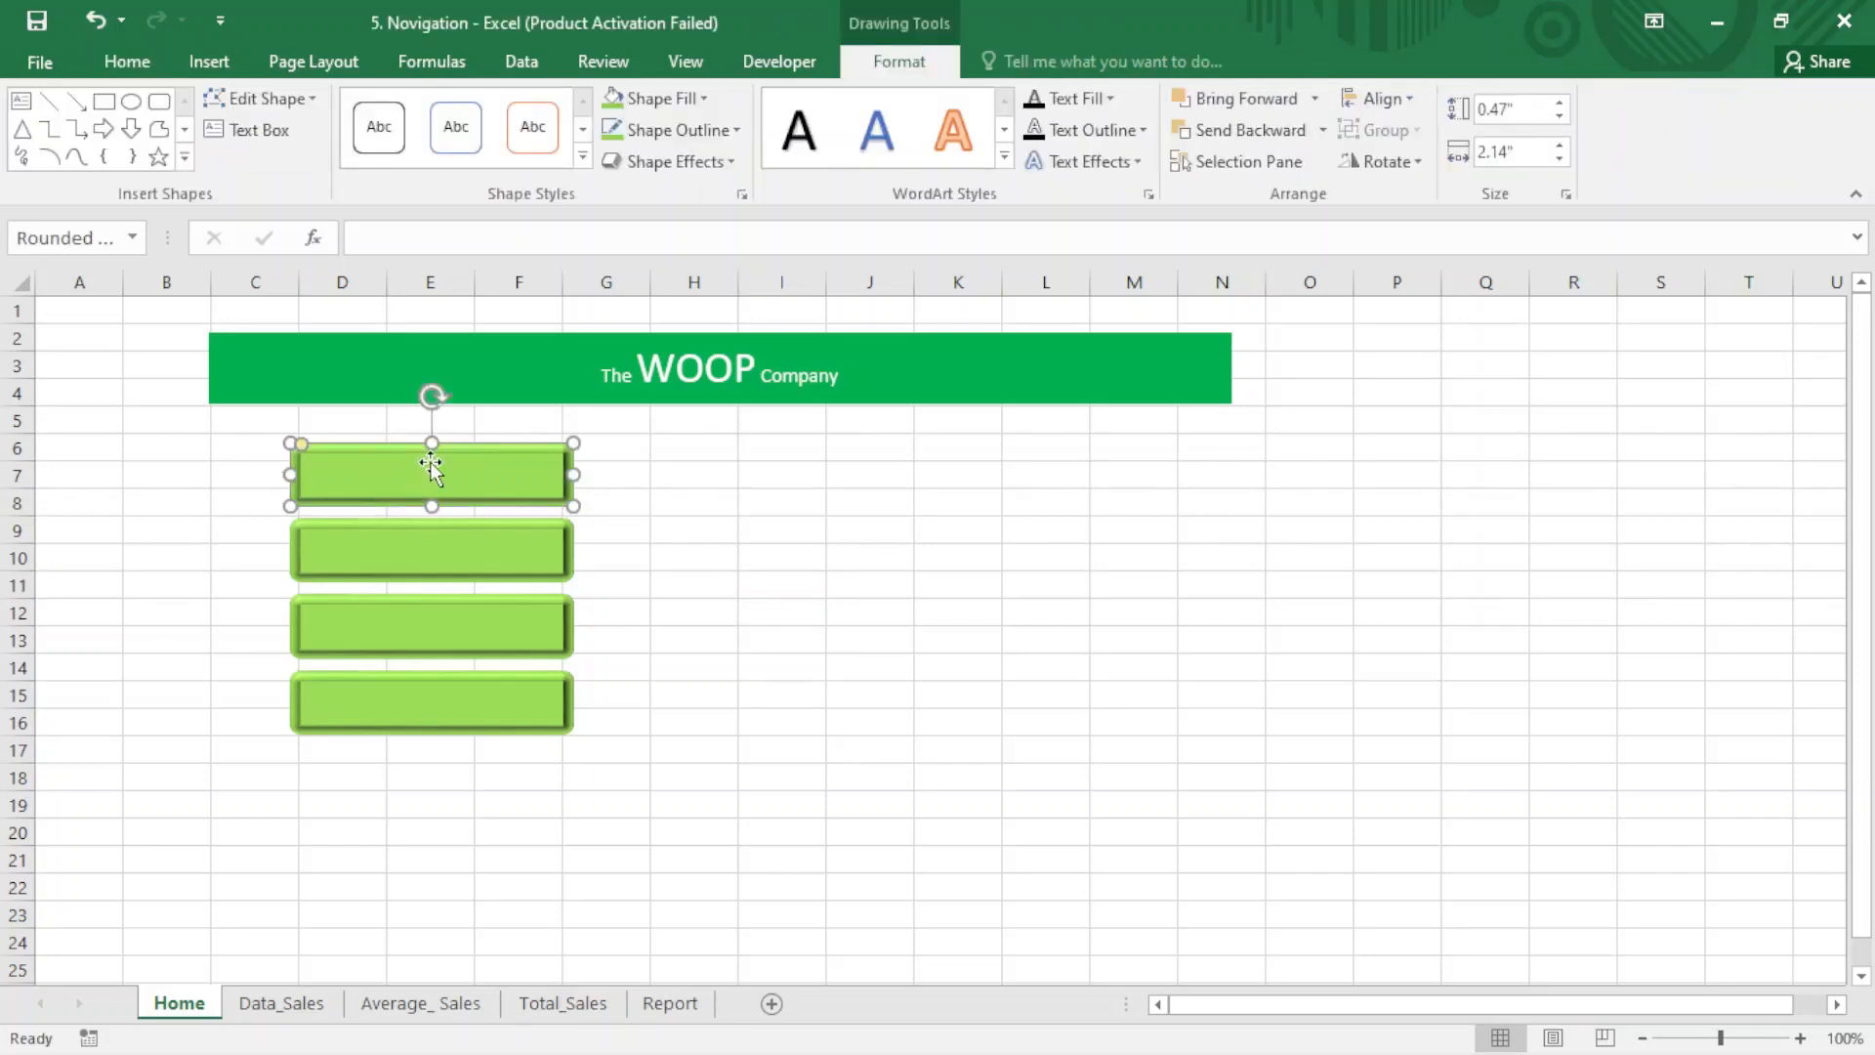
{"action": "type", "text": "Data_Sales"}
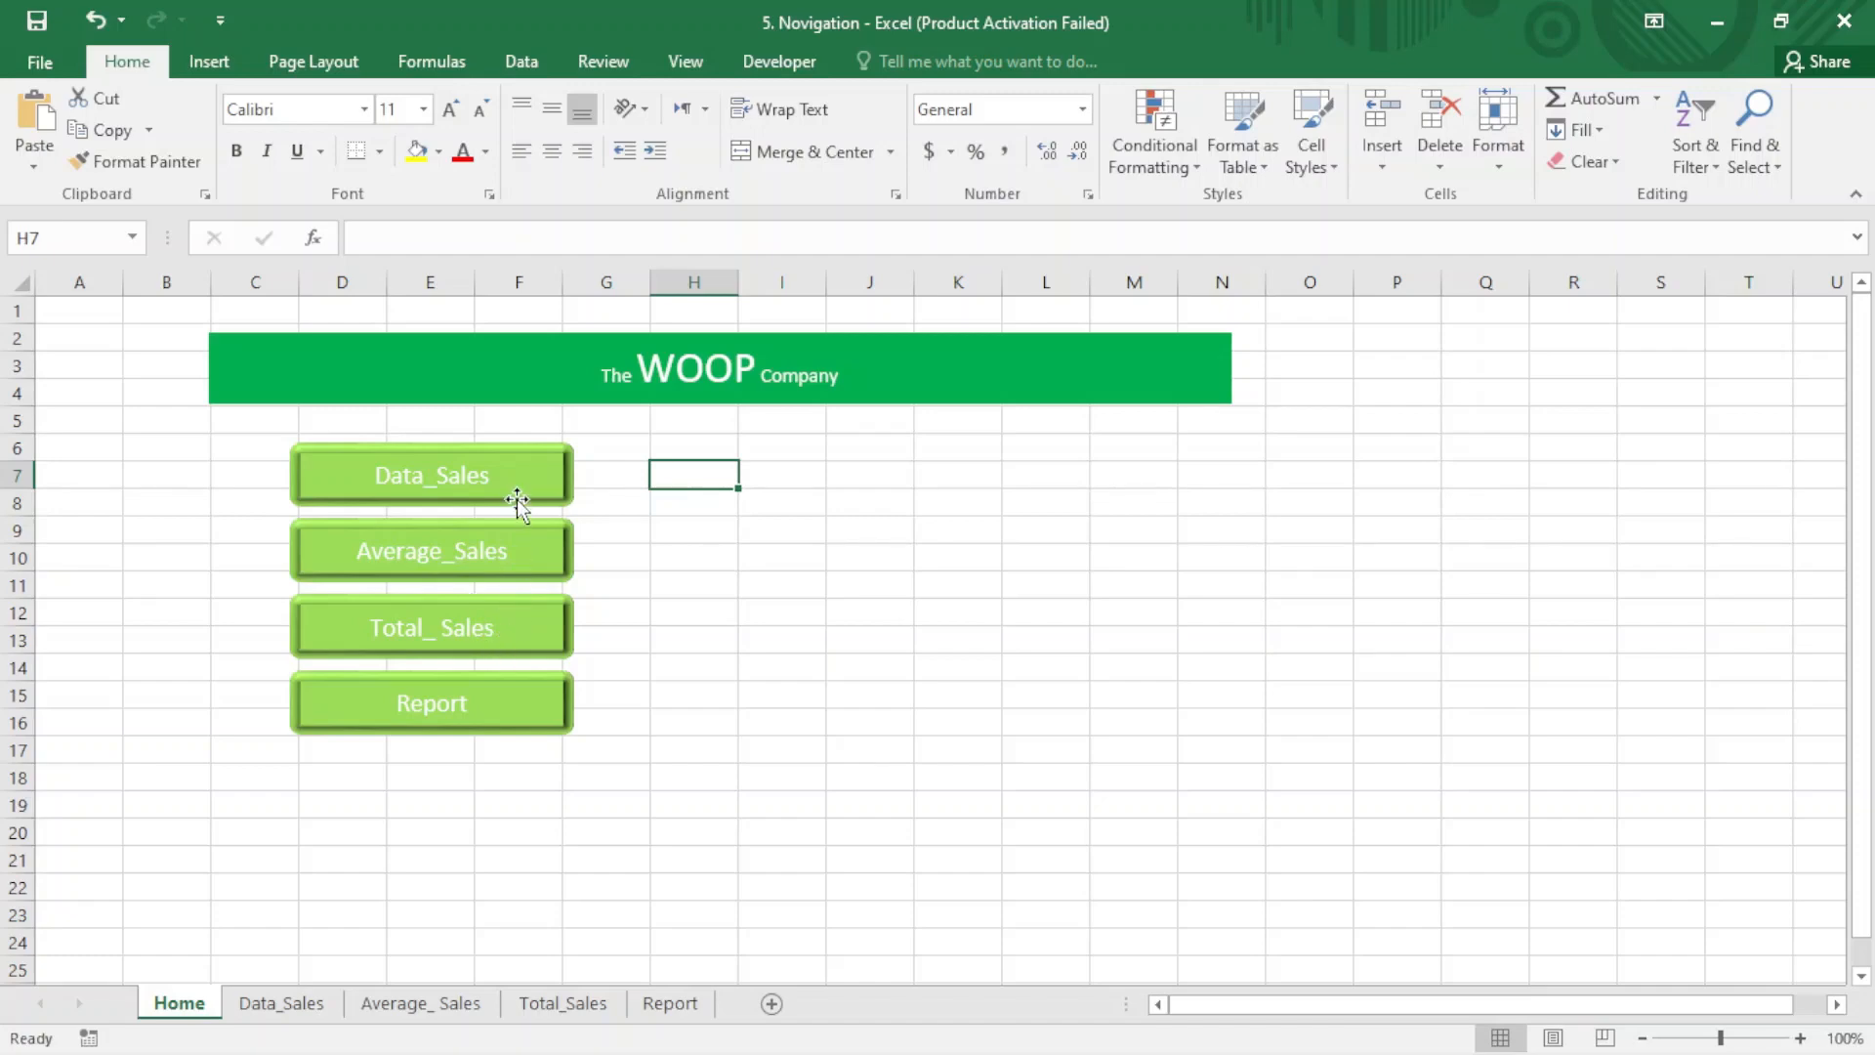
- Add a green bevelled button labelled "Home" over the title band in rows 1–2 of the Data_Sales sheet
{"action": "left_click", "coordinate": [307, 1006]}
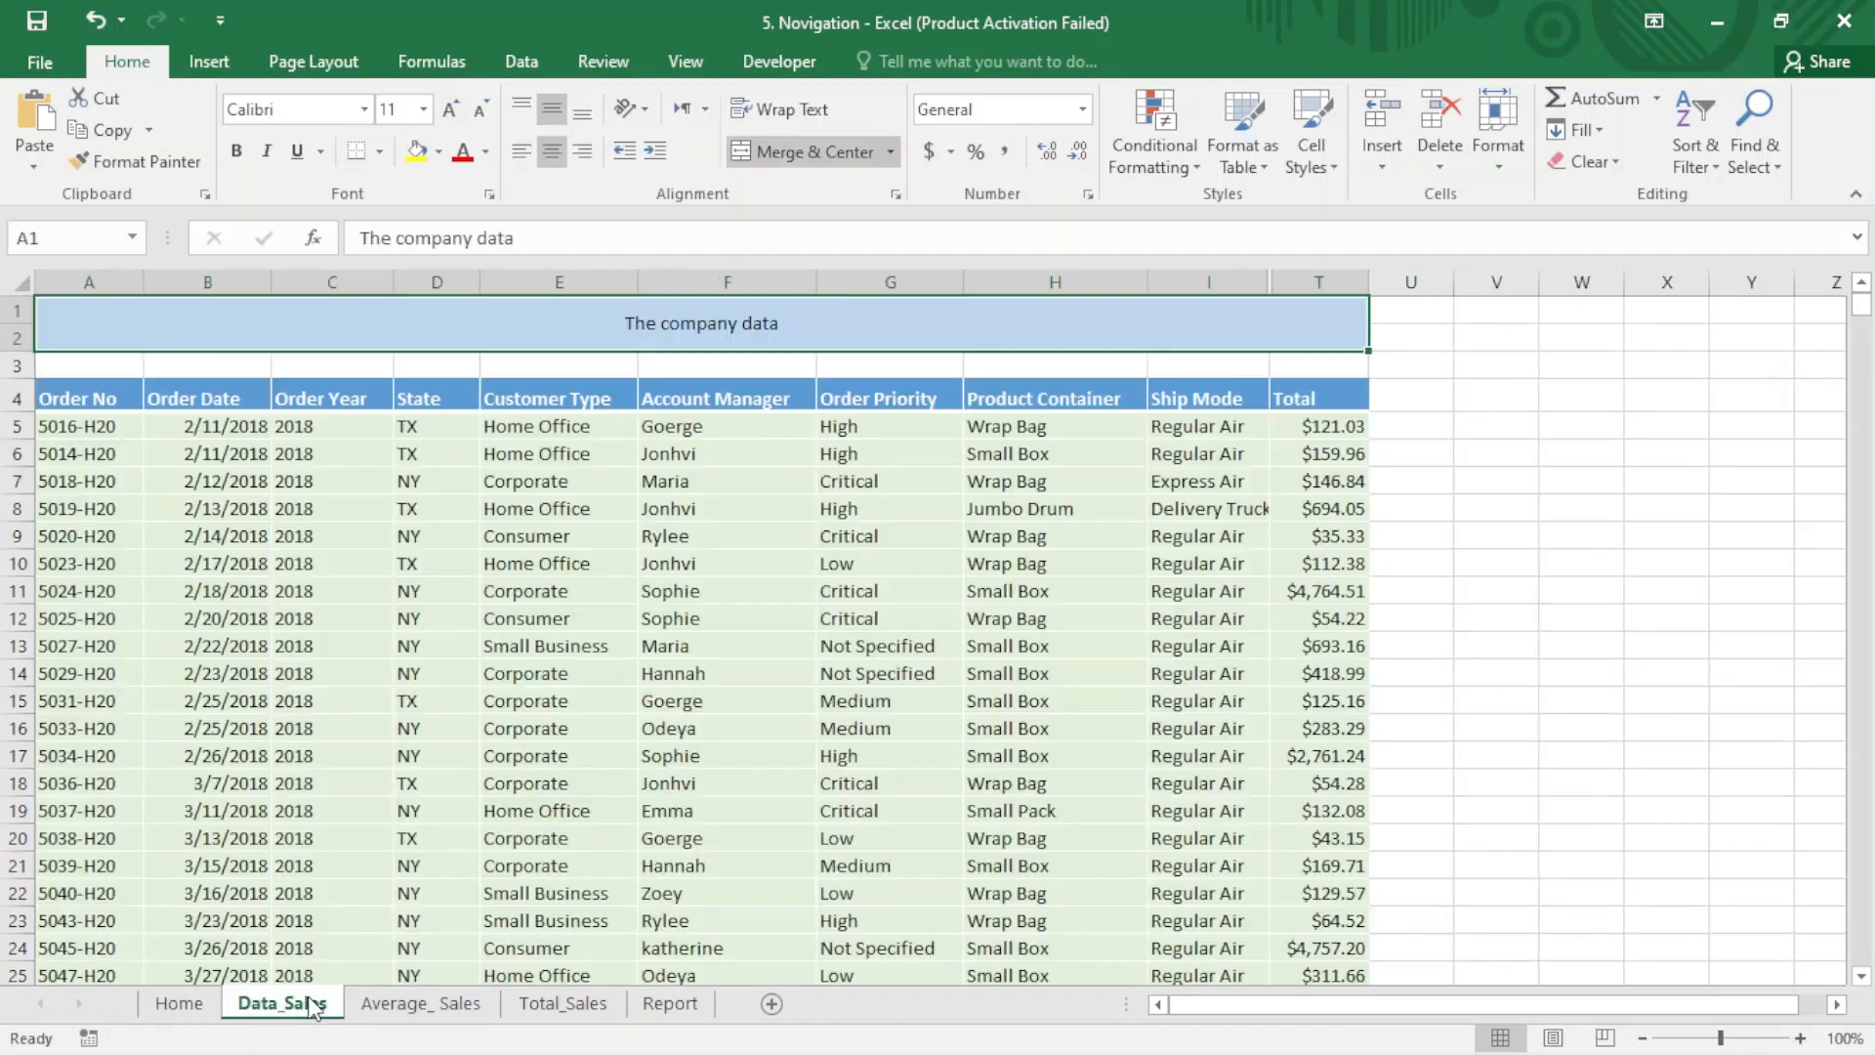
{"action": "left_click", "coordinate": [387, 1005]}
{"action": "left_click", "coordinate": [577, 1011]}
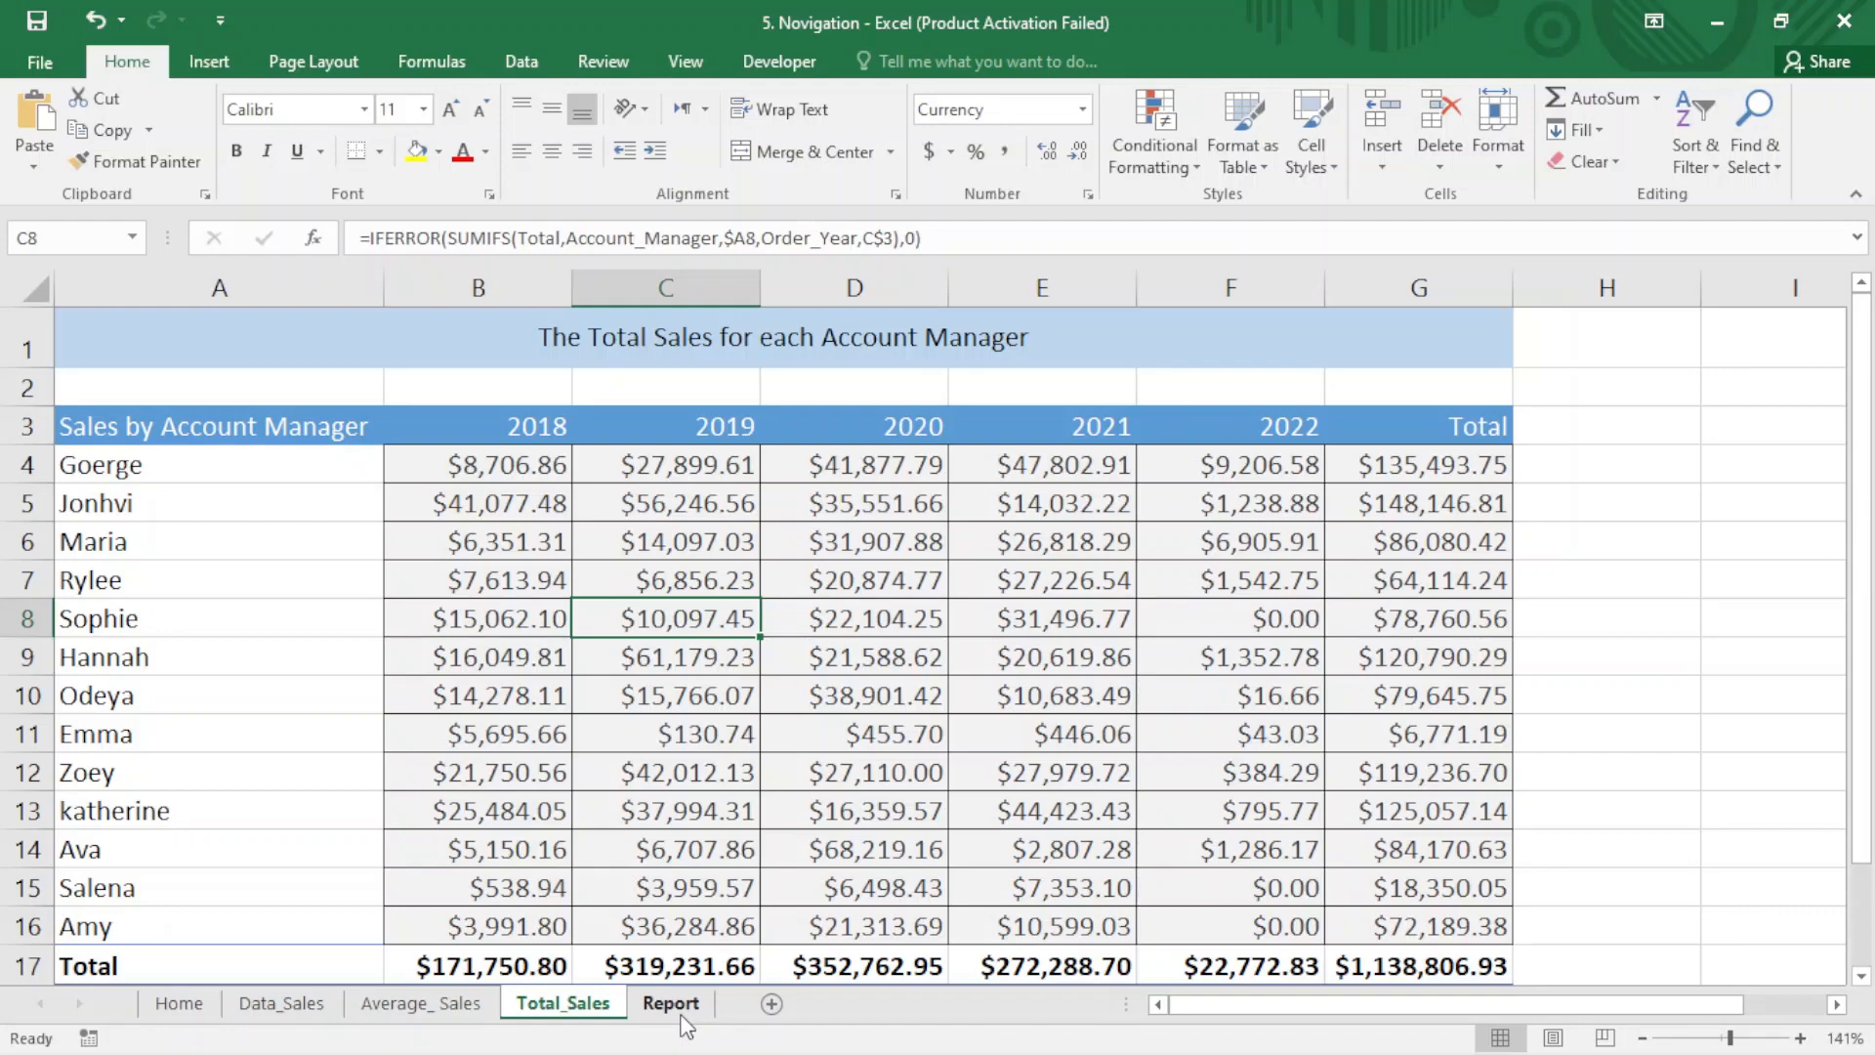
{"action": "left_click", "coordinate": [290, 1011]}
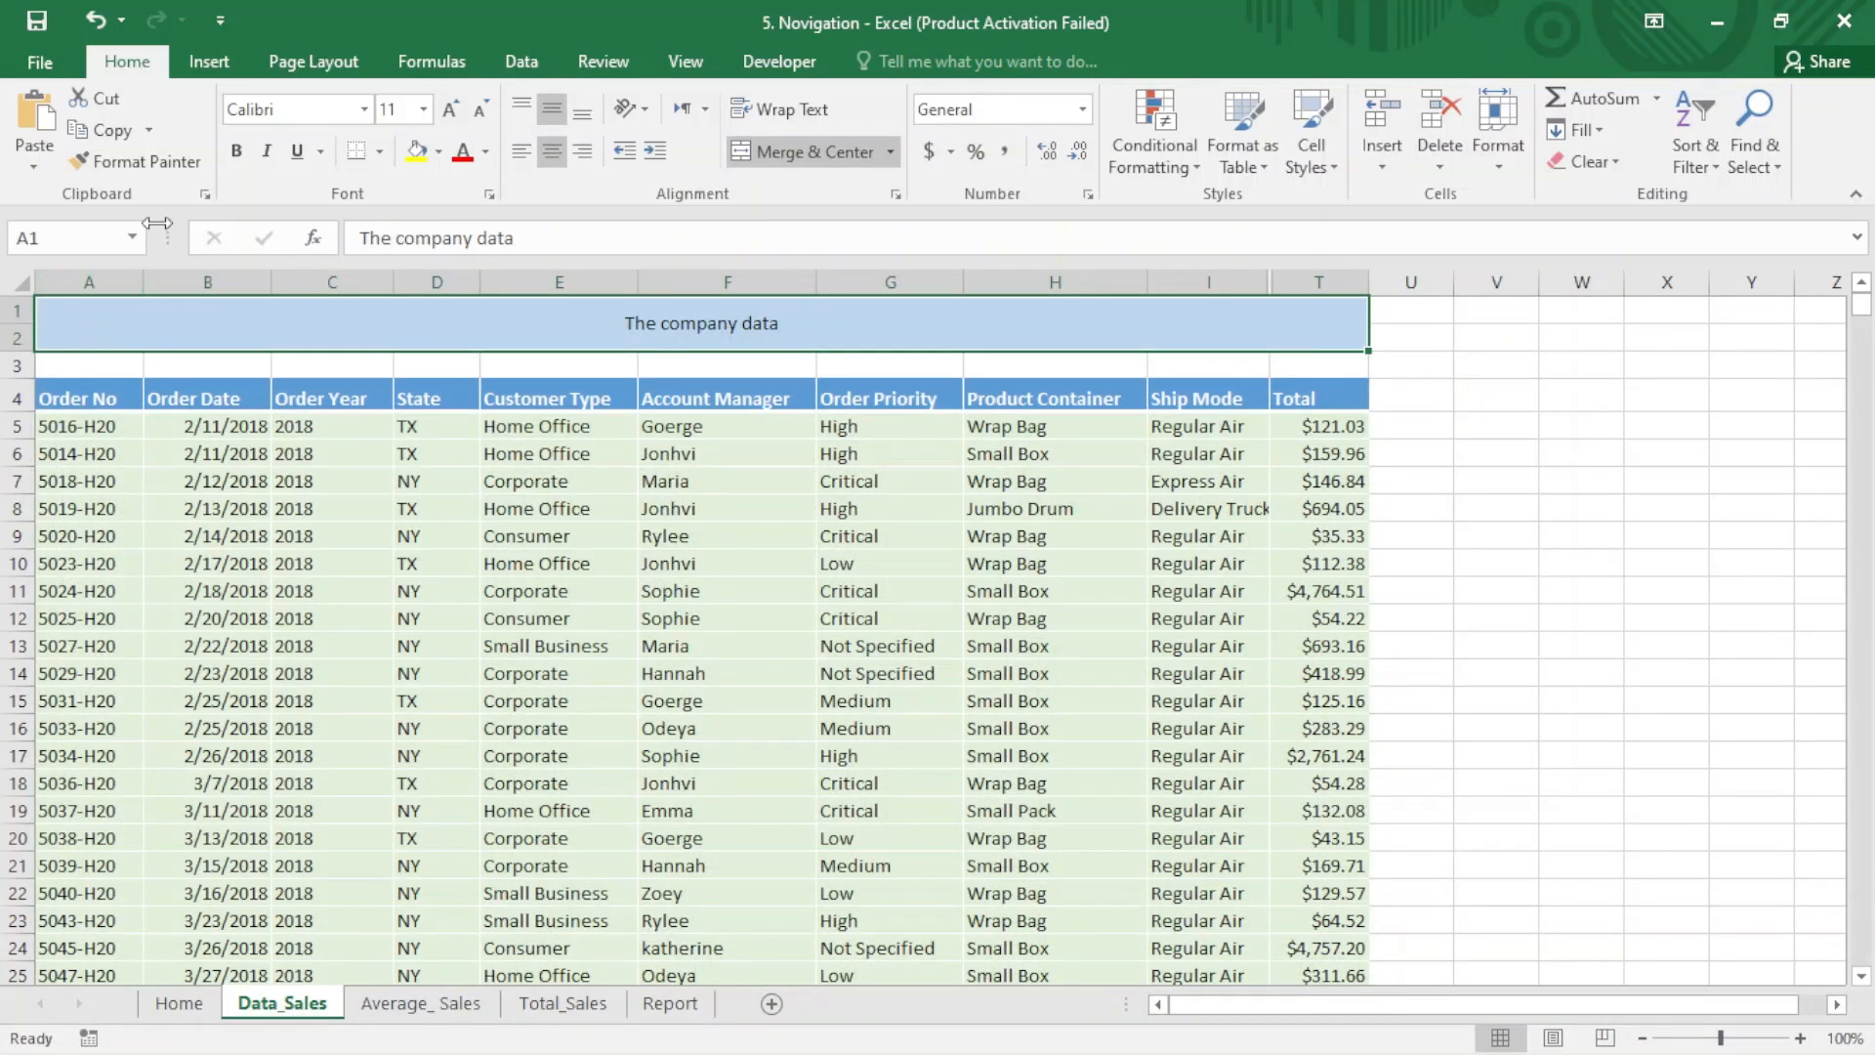
{"action": "left_click", "coordinate": [201, 66]}
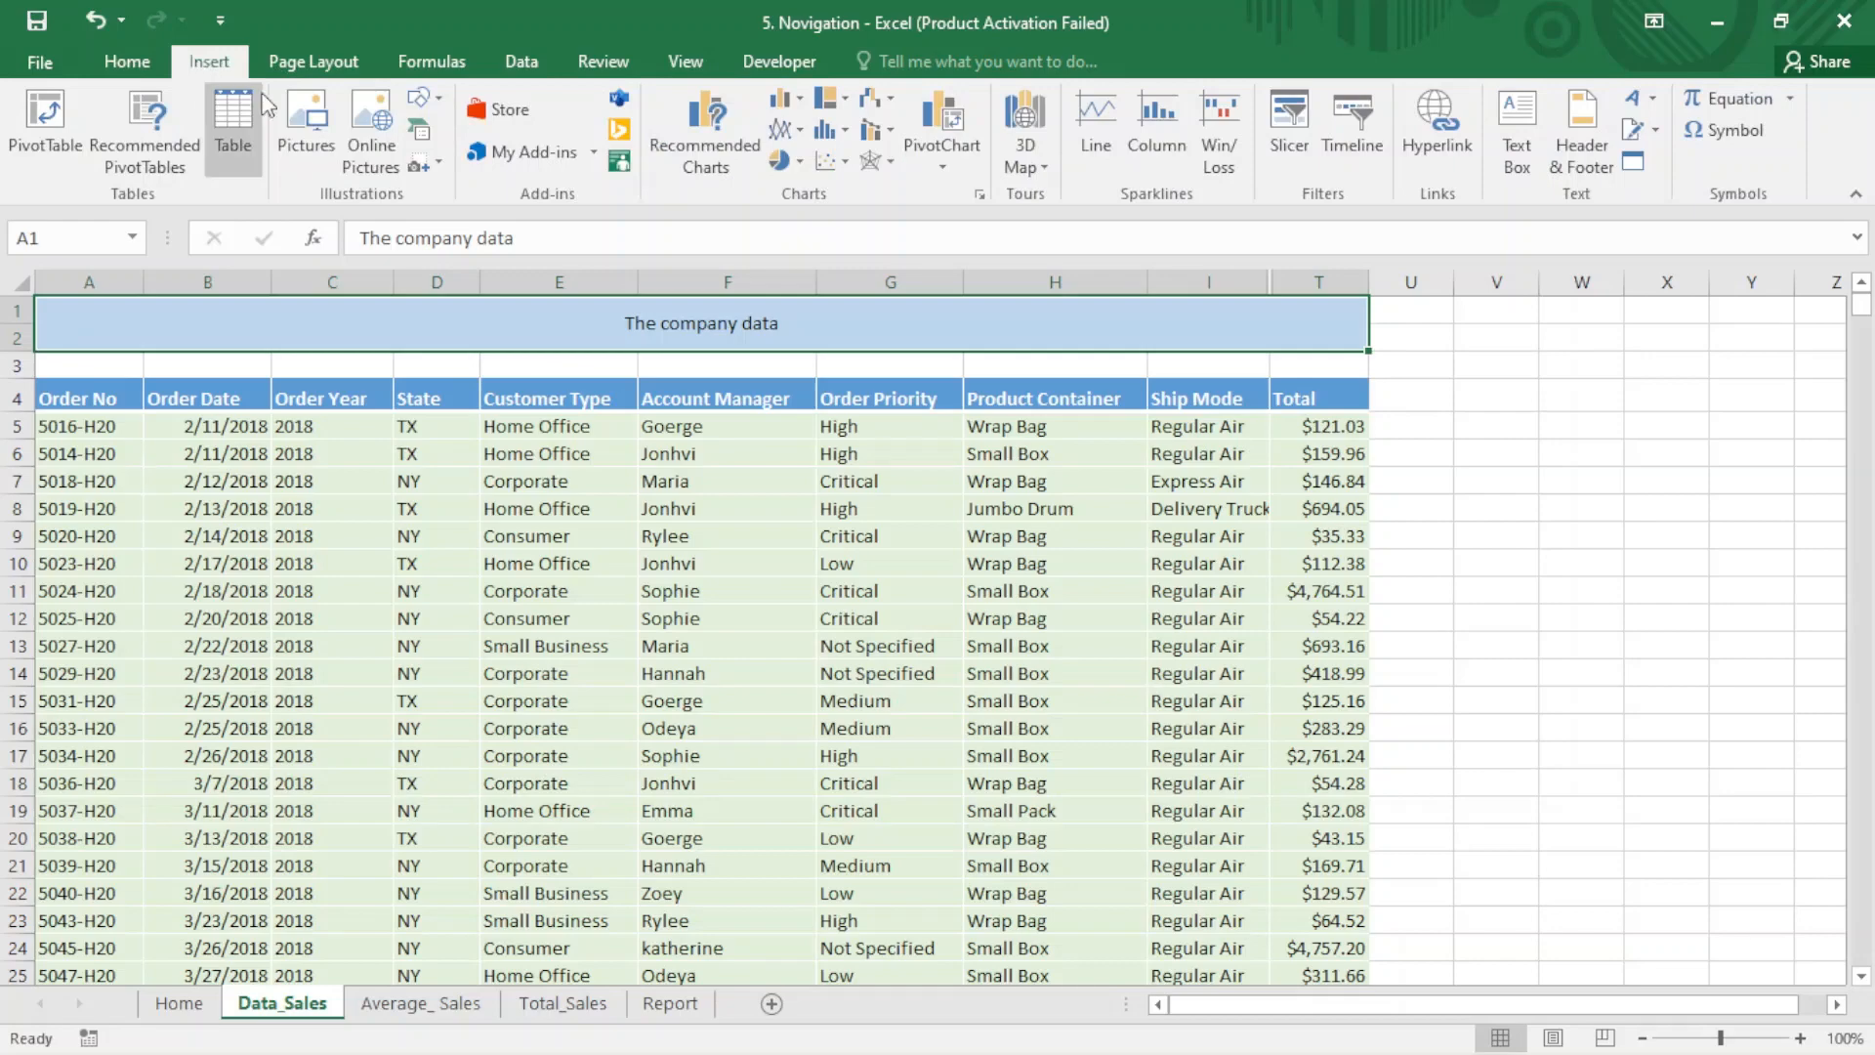
{"action": "left_click", "coordinate": [435, 106]}
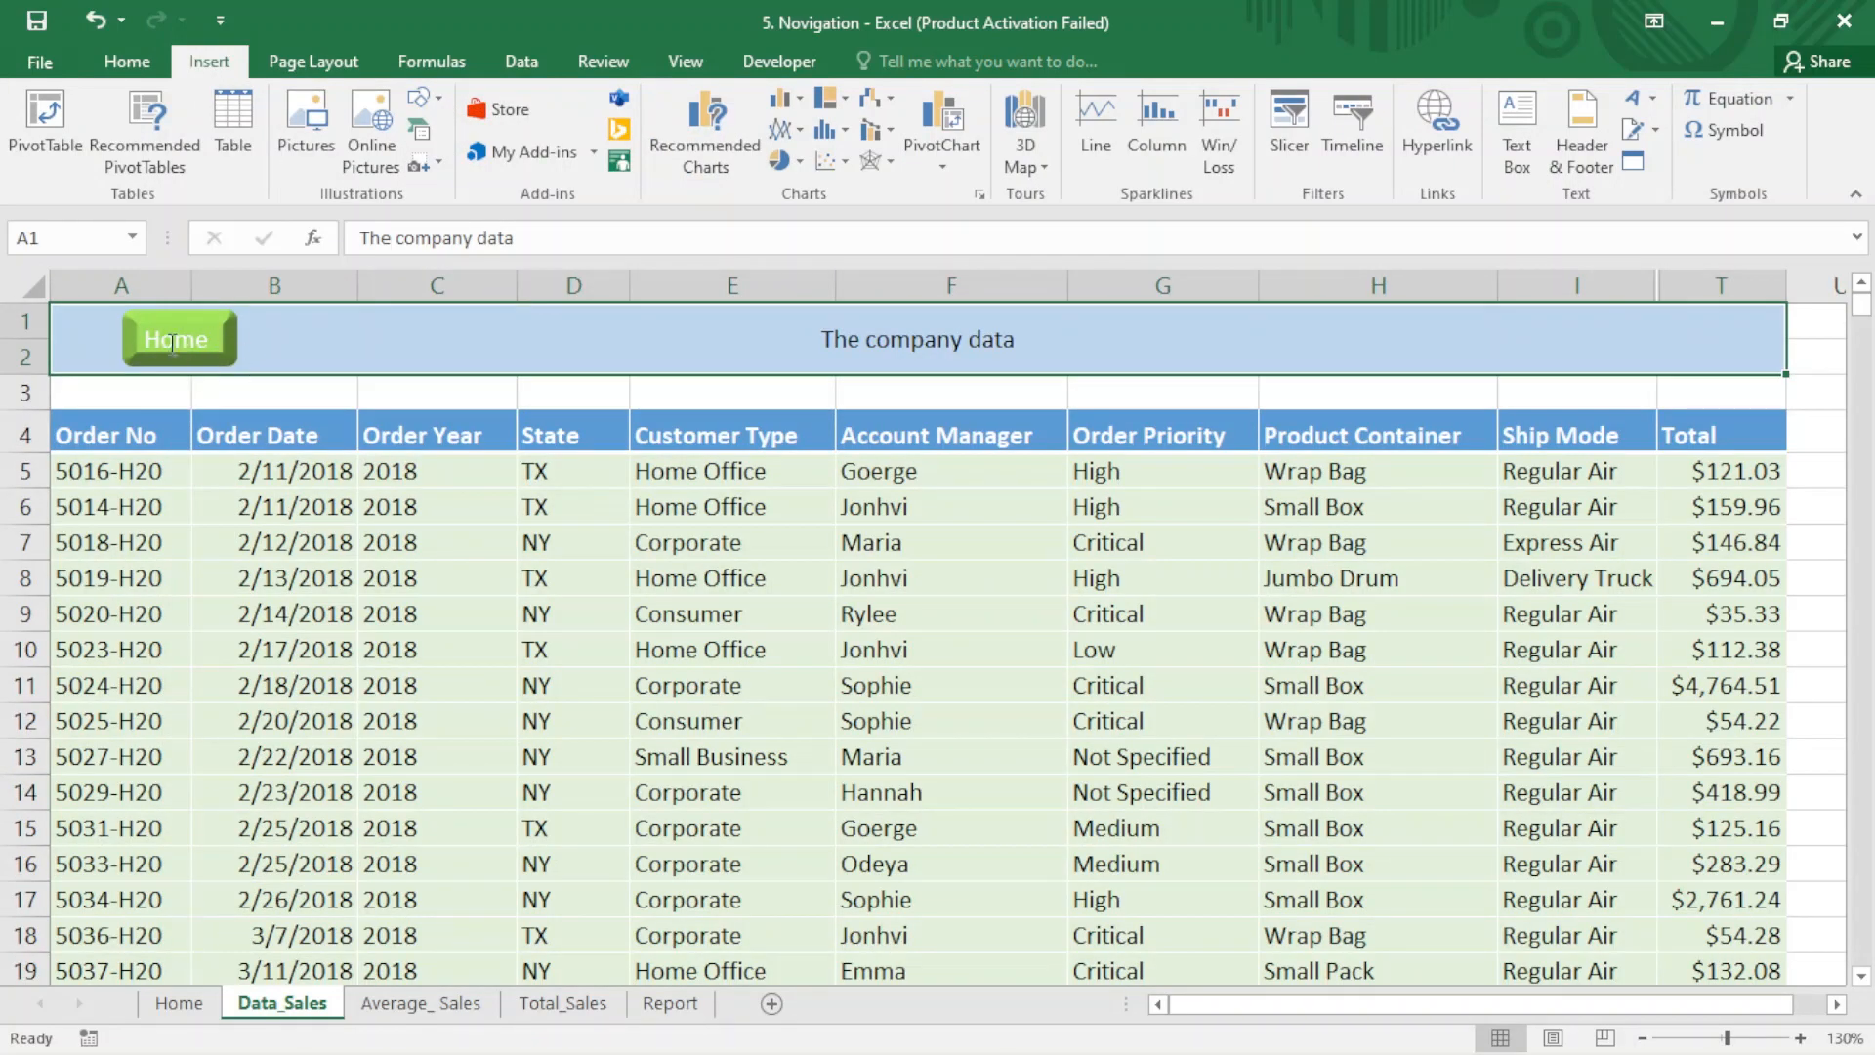
- Check the Average_ Sales, Total_Sales and Report sheets for their Home buttons and return to the Home sheet
{"action": "left_click", "coordinate": [412, 1003]}
{"action": "left_click", "coordinate": [563, 1004]}
{"action": "left_click", "coordinate": [668, 1006]}
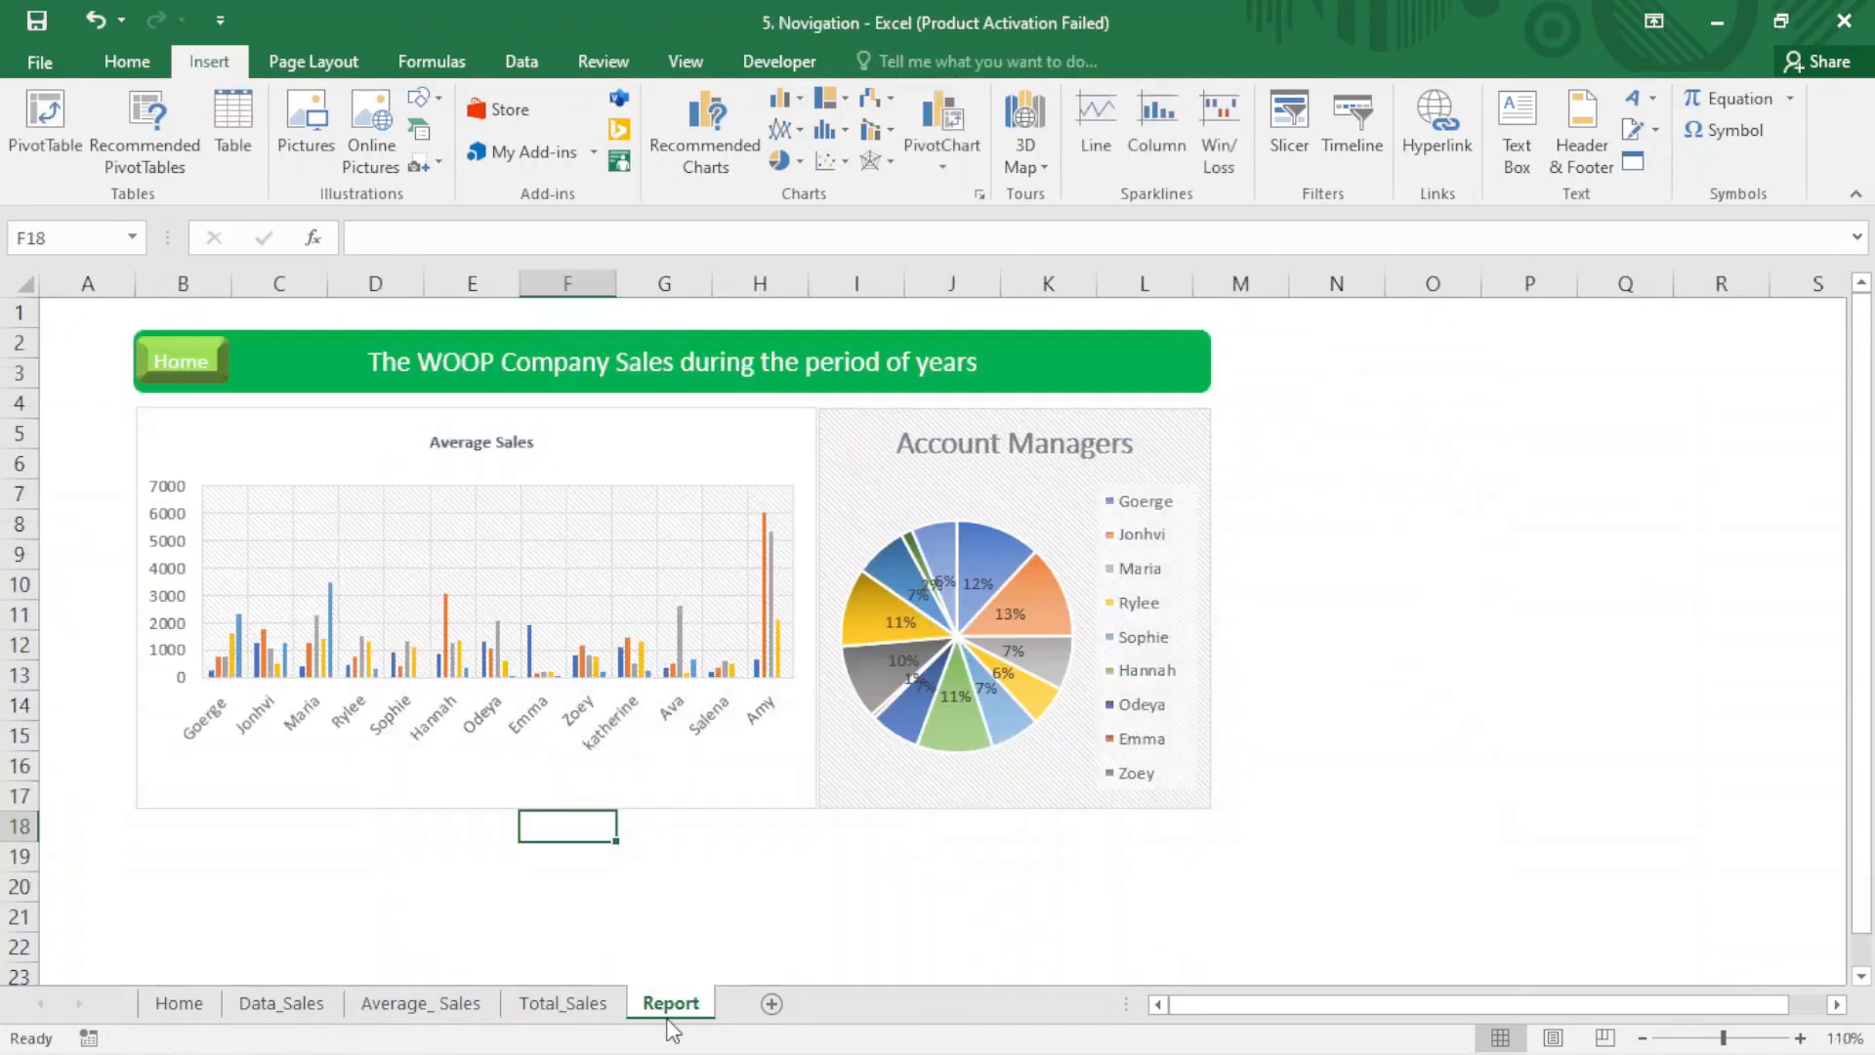
{"action": "left_click", "coordinate": [203, 1012]}
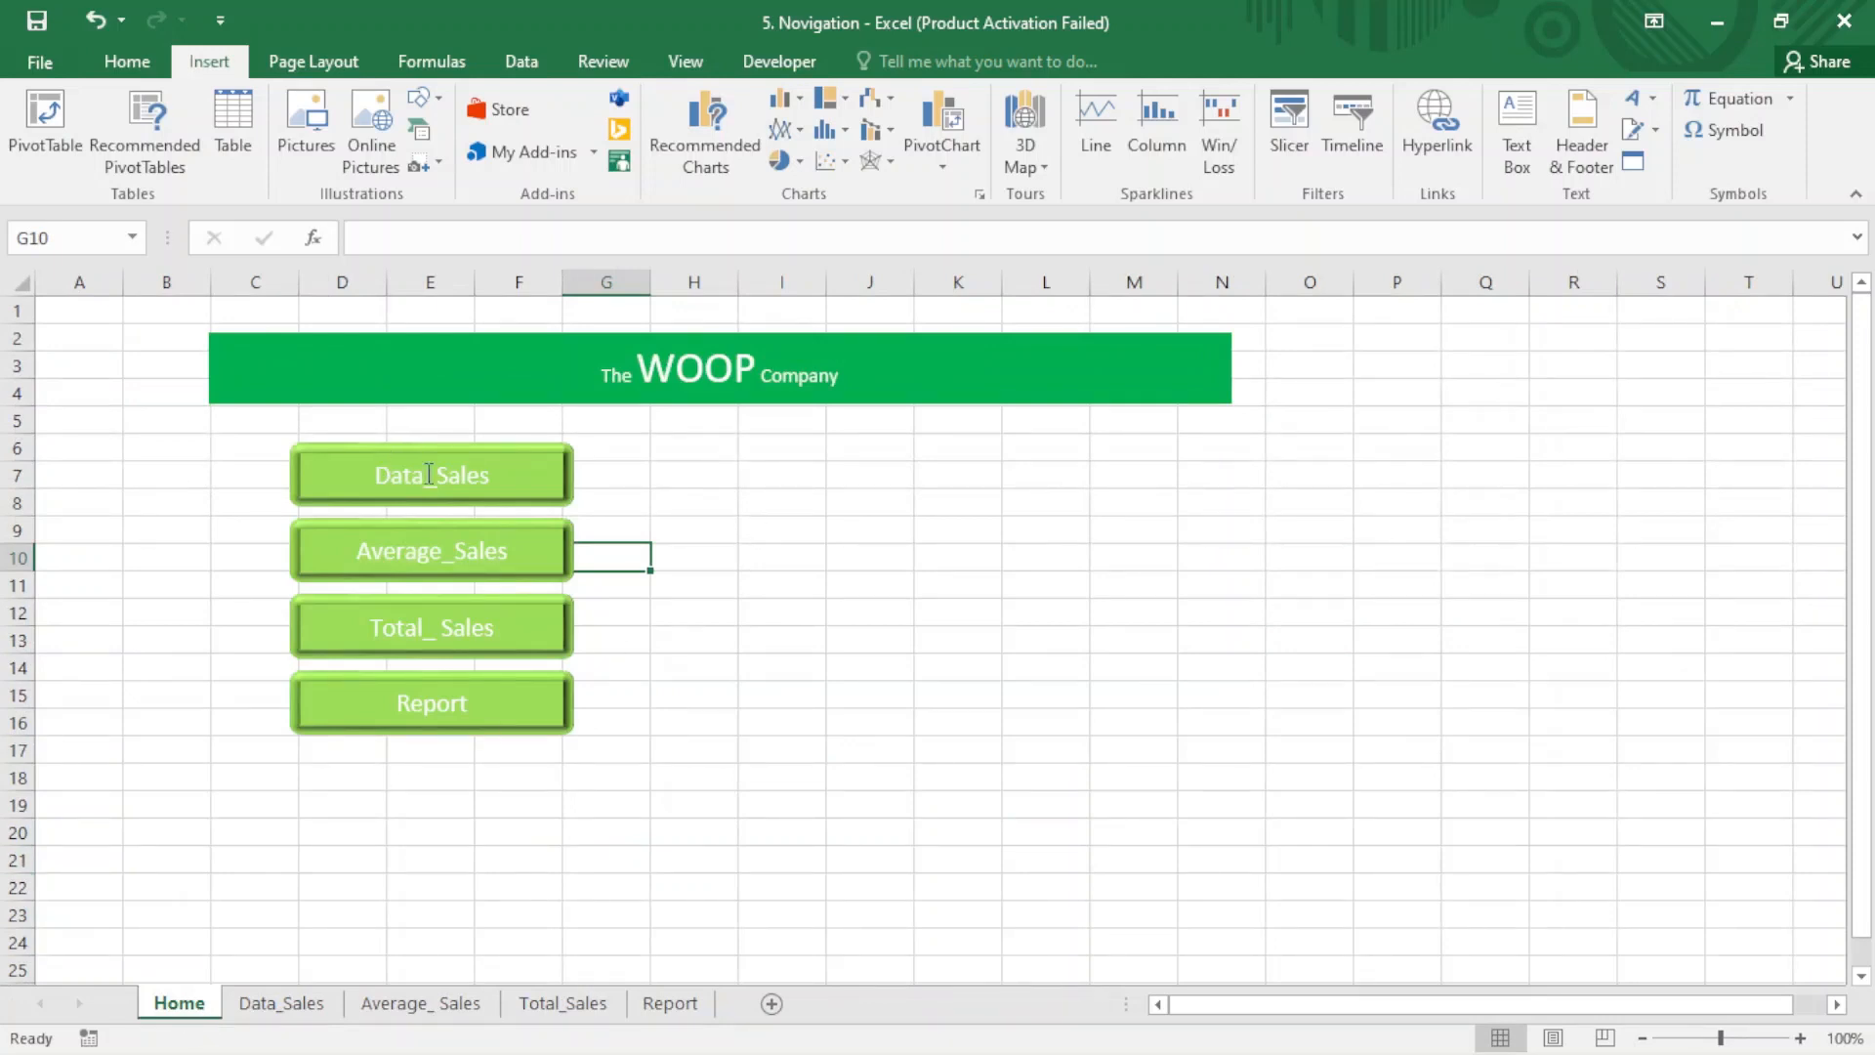
- Hyperlink the Data_Sales button to cell A1 of the Data_Sales sheet as a place in this document
{"action": "left_click", "coordinate": [500, 480]}
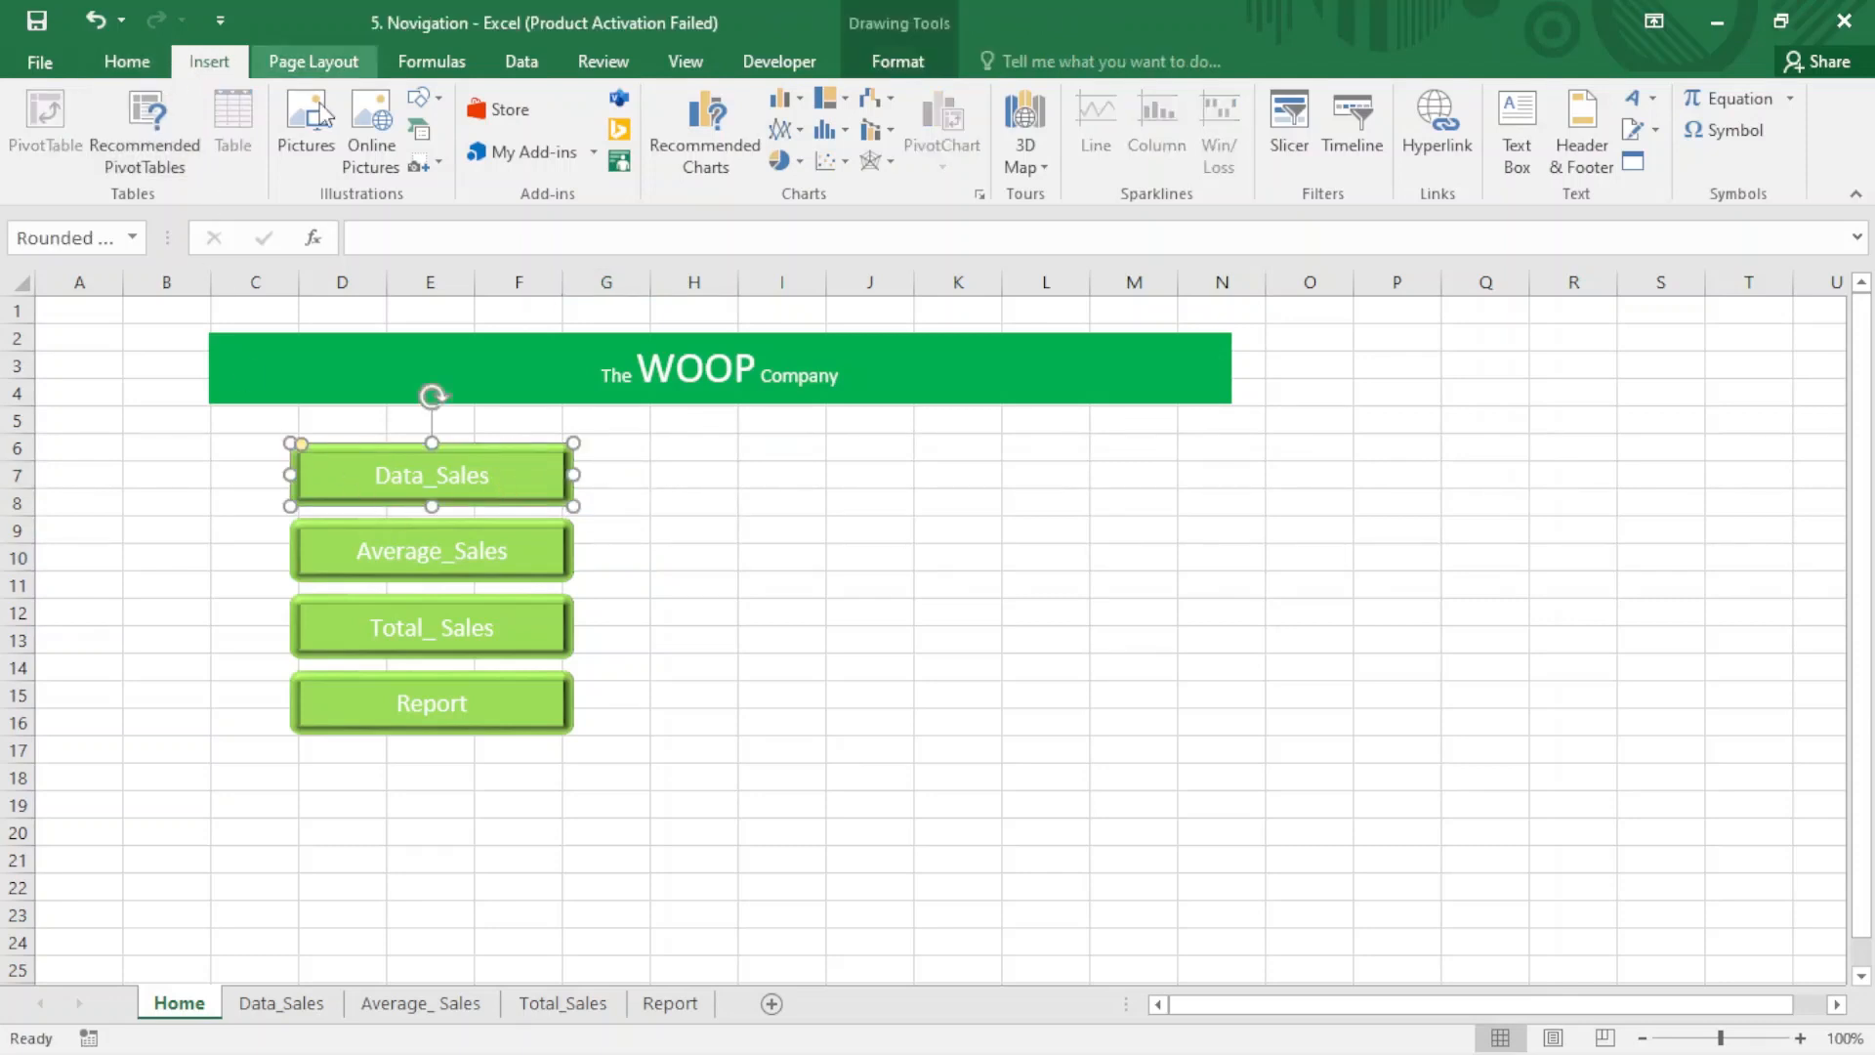
{"action": "left_click", "coordinate": [1468, 162]}
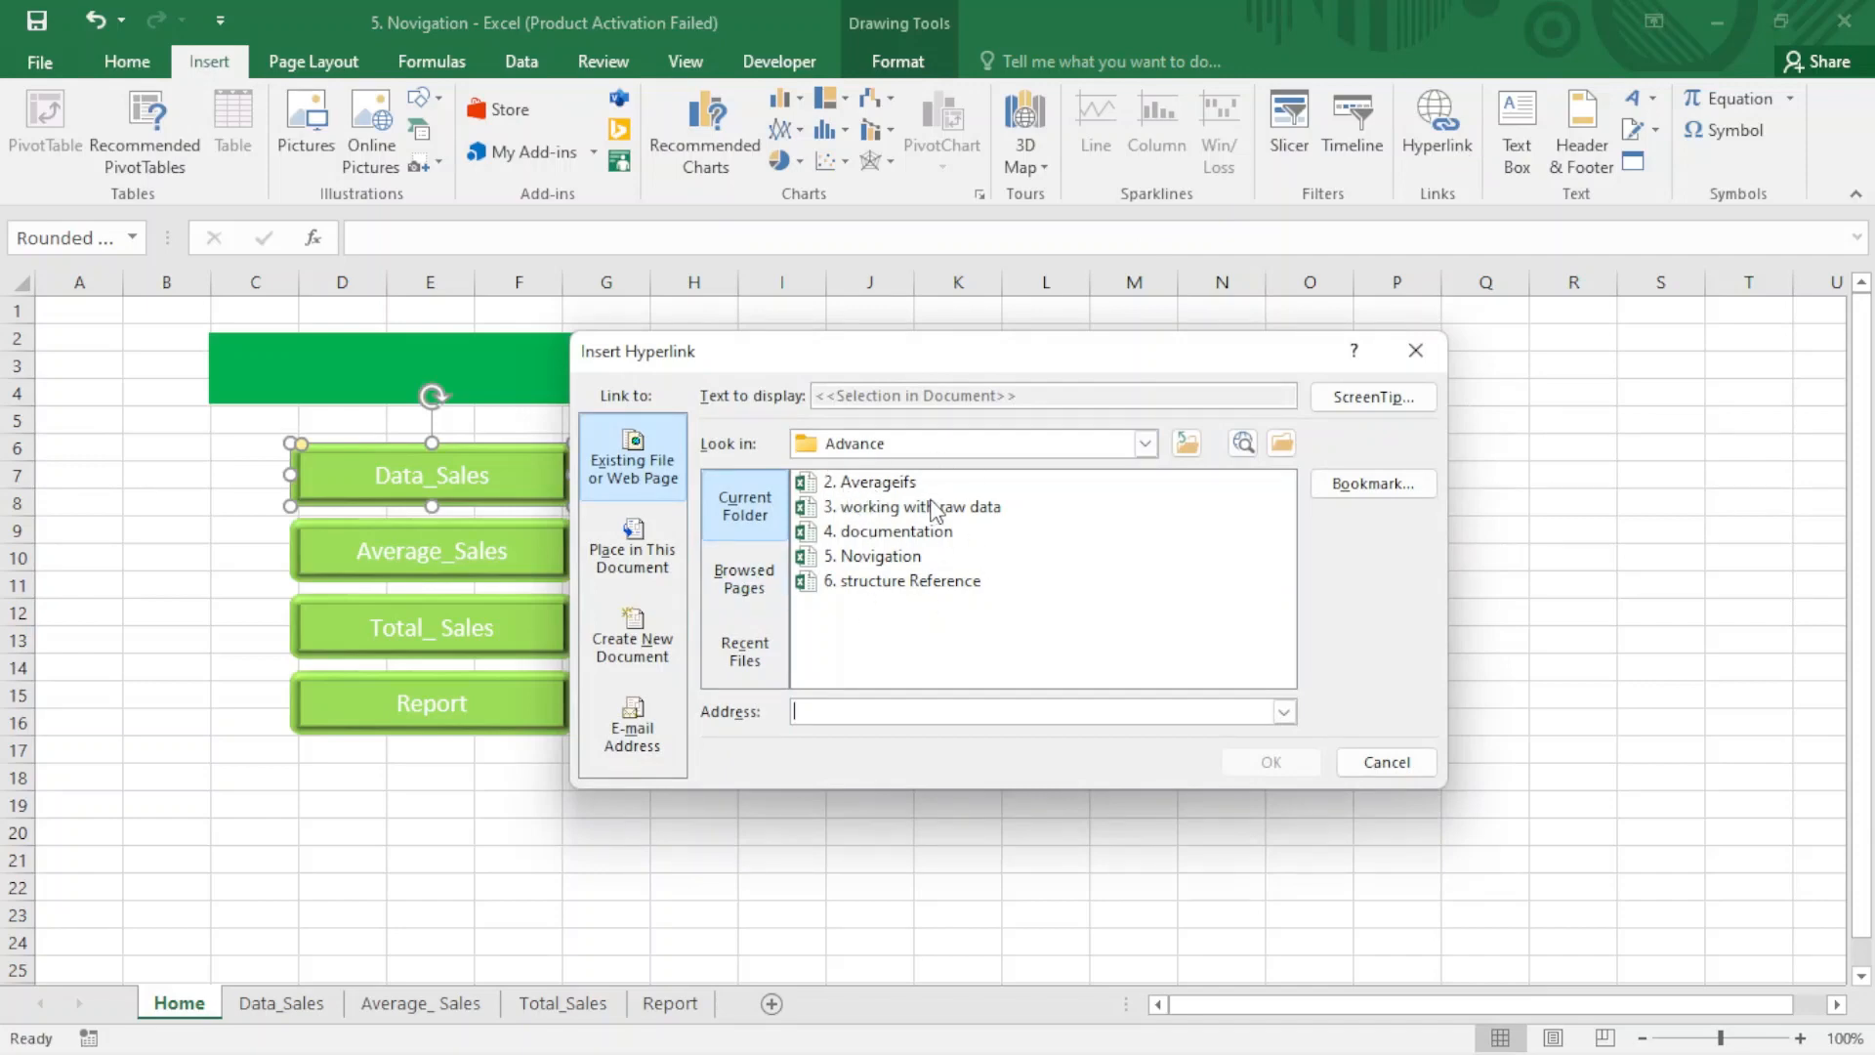
{"action": "left_click", "coordinate": [642, 553]}
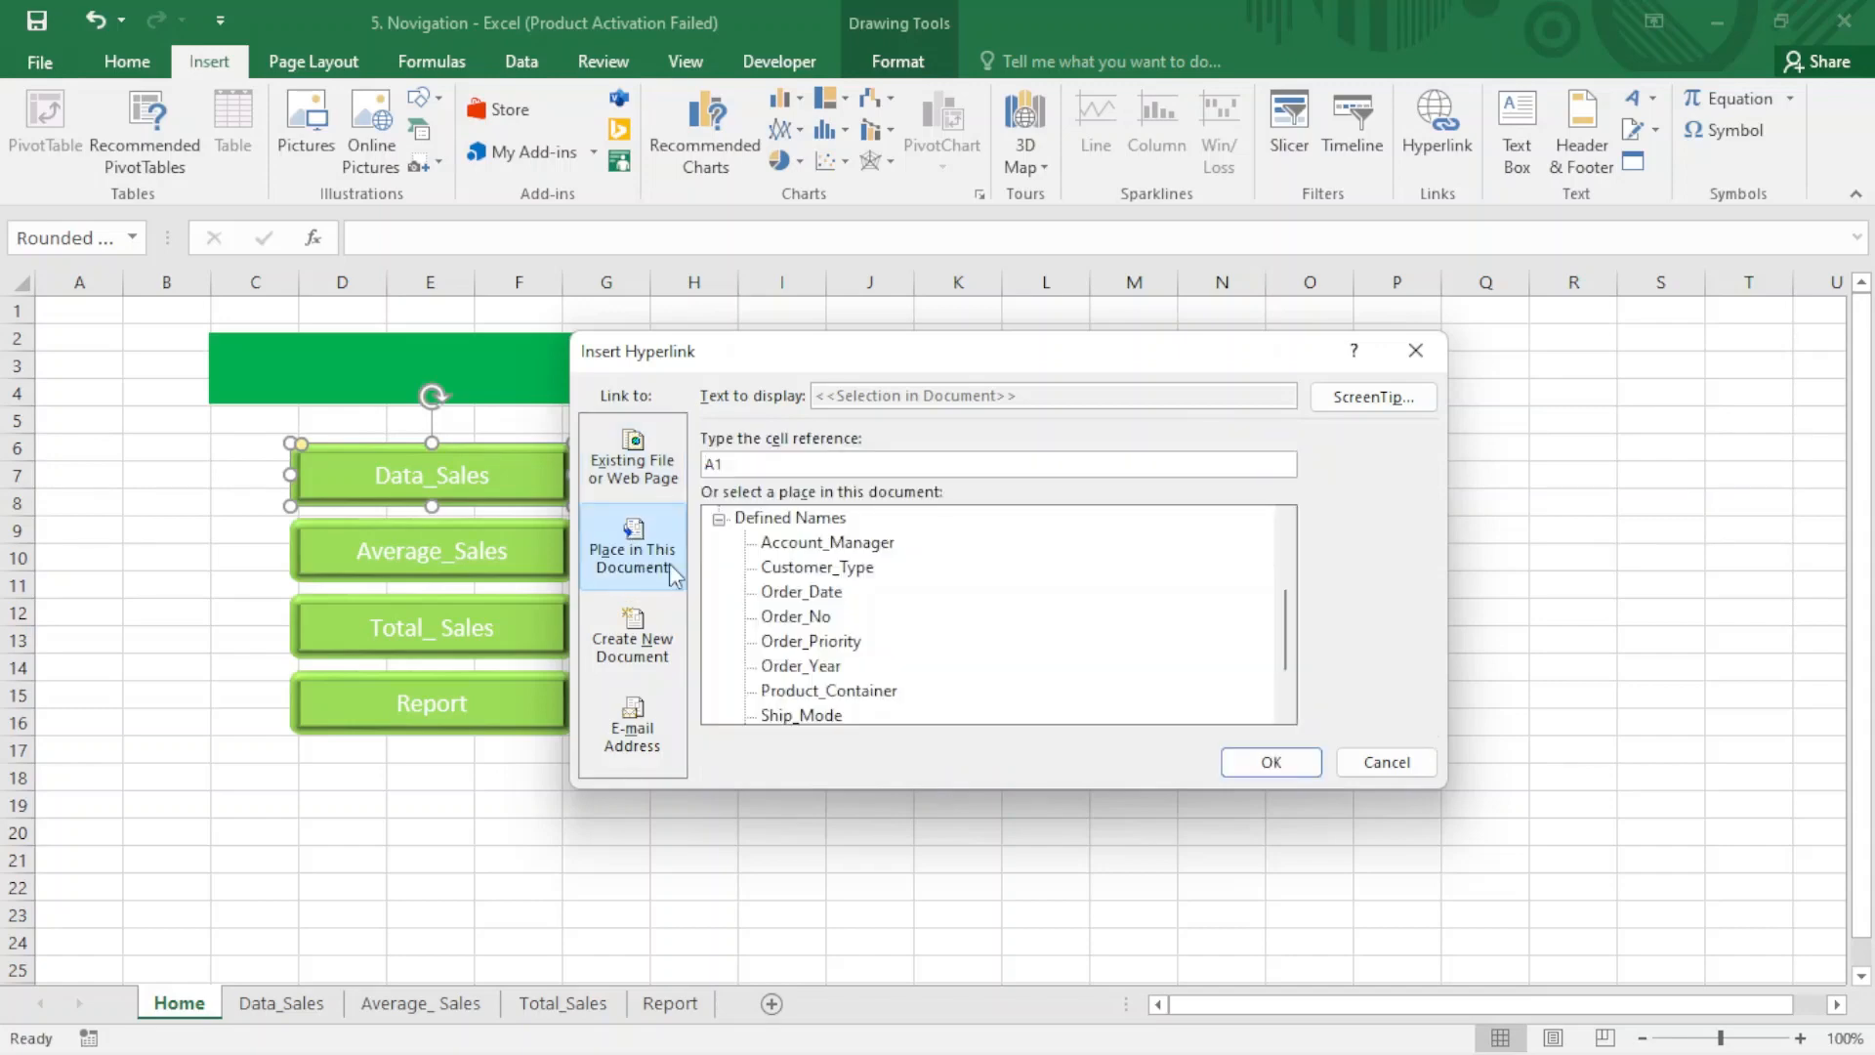
{"action": "left_click", "coordinate": [719, 520]}
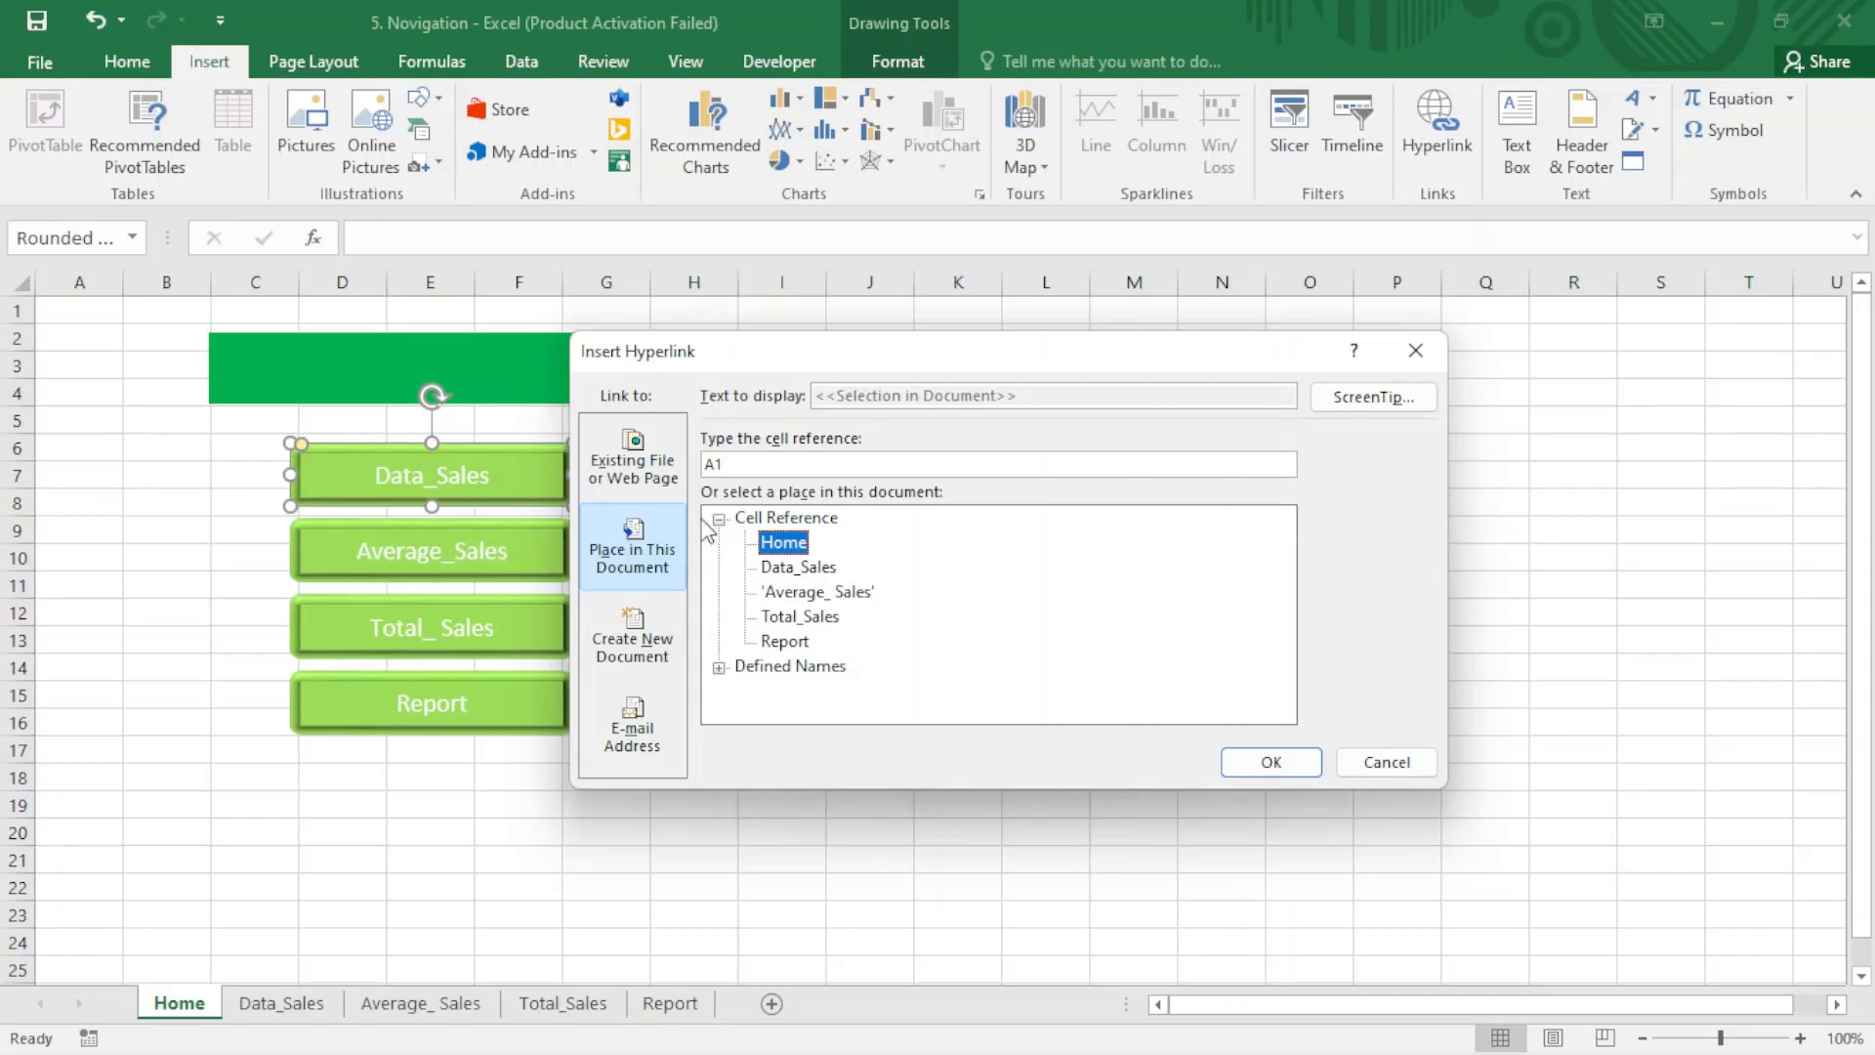
{"action": "left_click", "coordinate": [791, 569]}
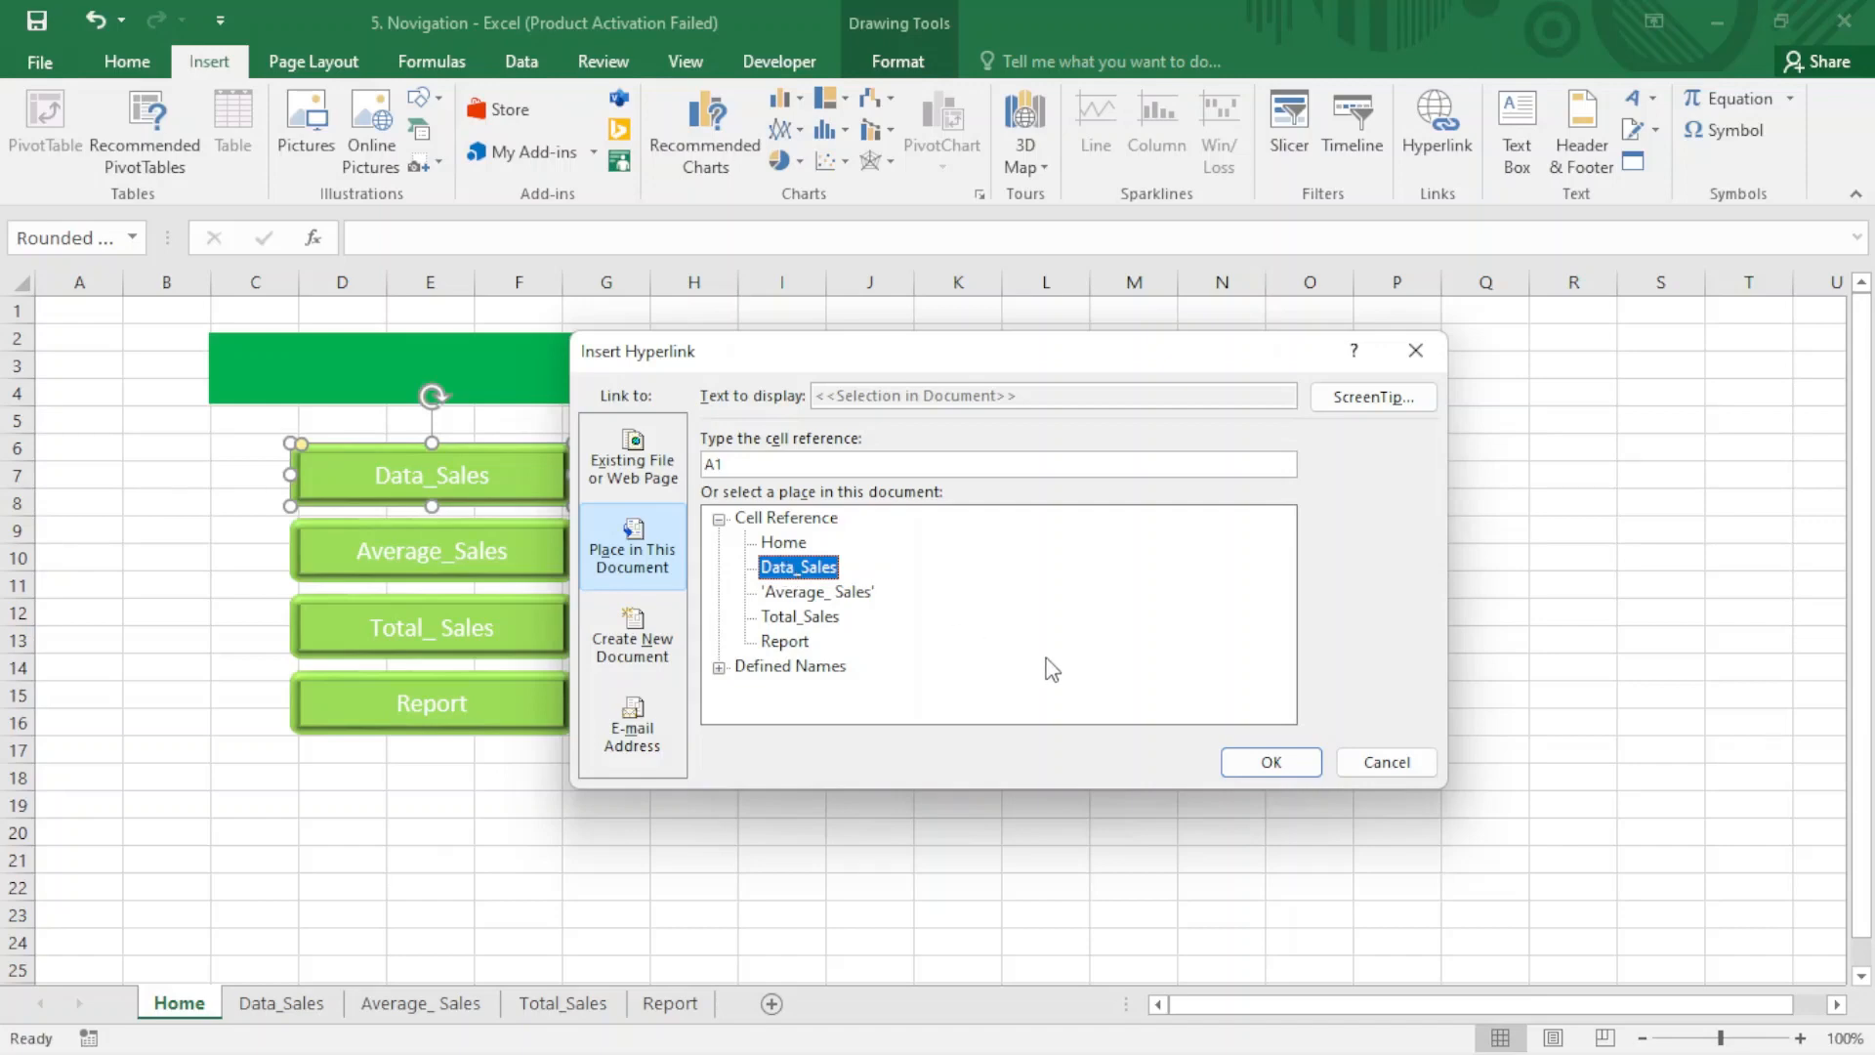
{"action": "left_click", "coordinate": [1260, 763]}
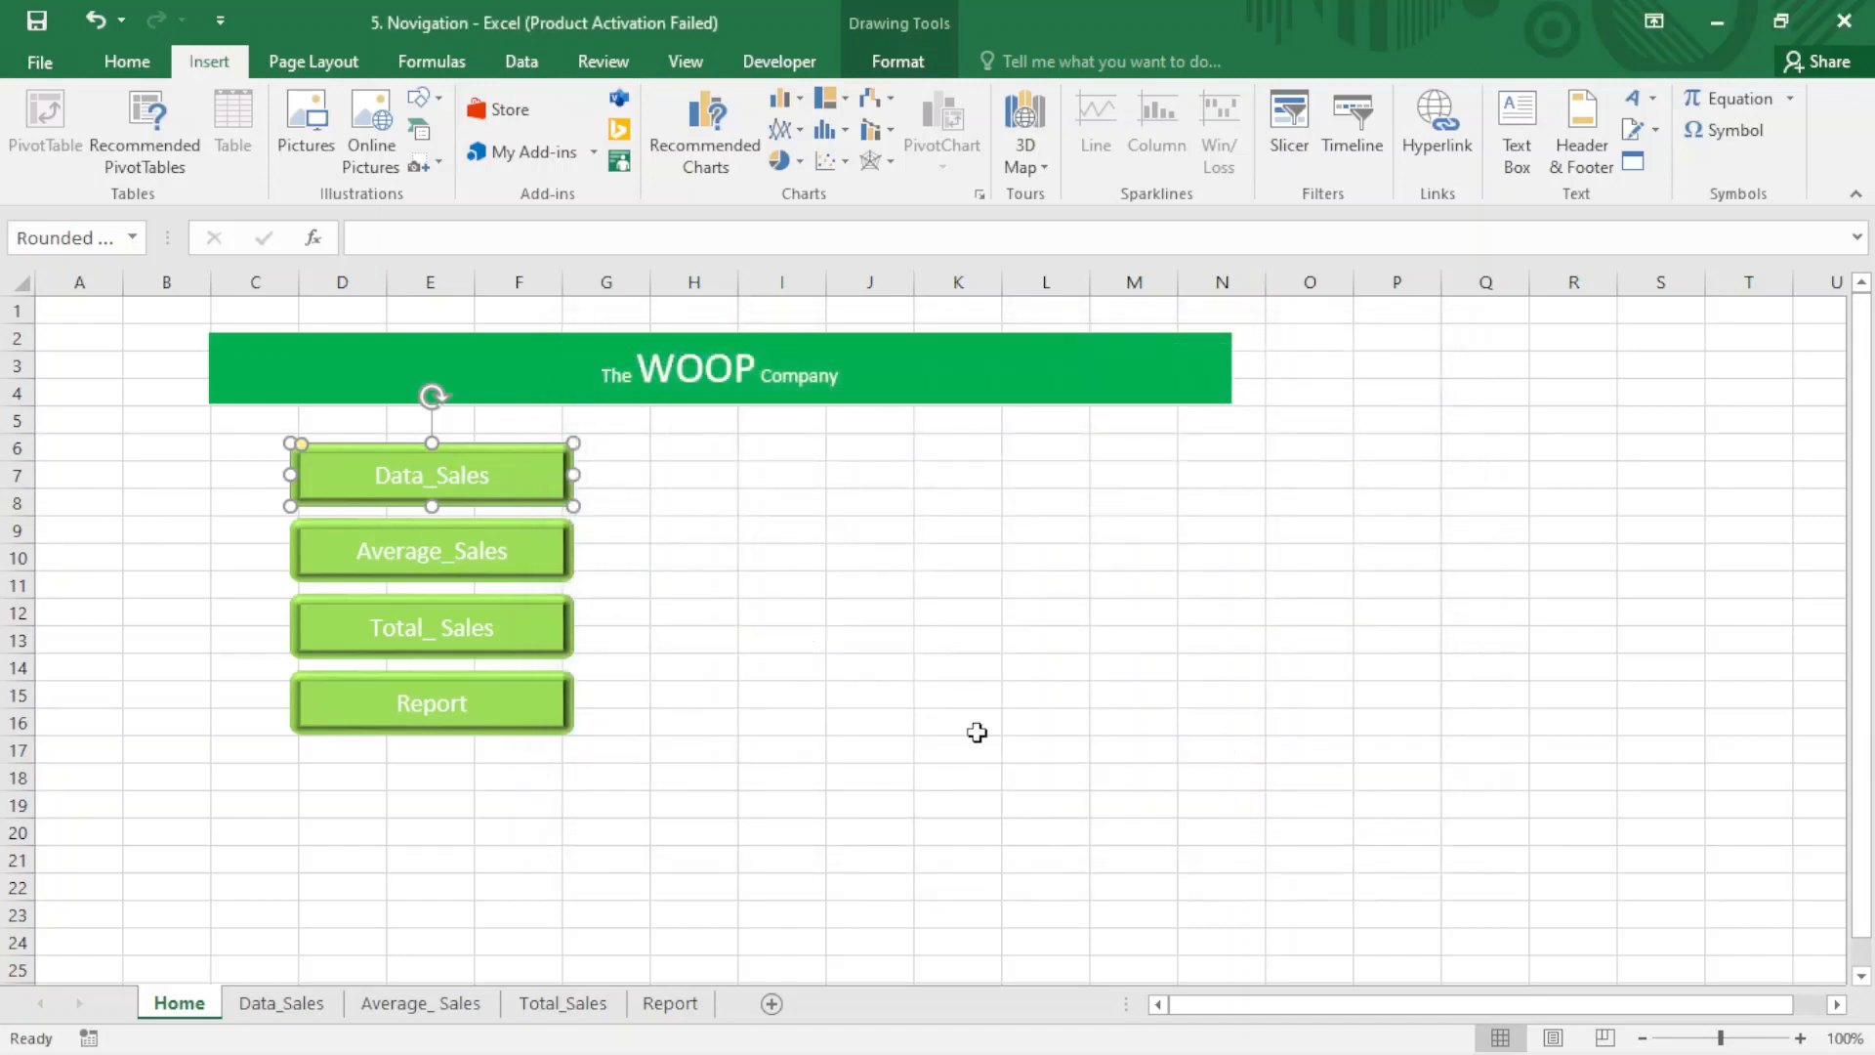
{"action": "left_click", "coordinate": [769, 699]}
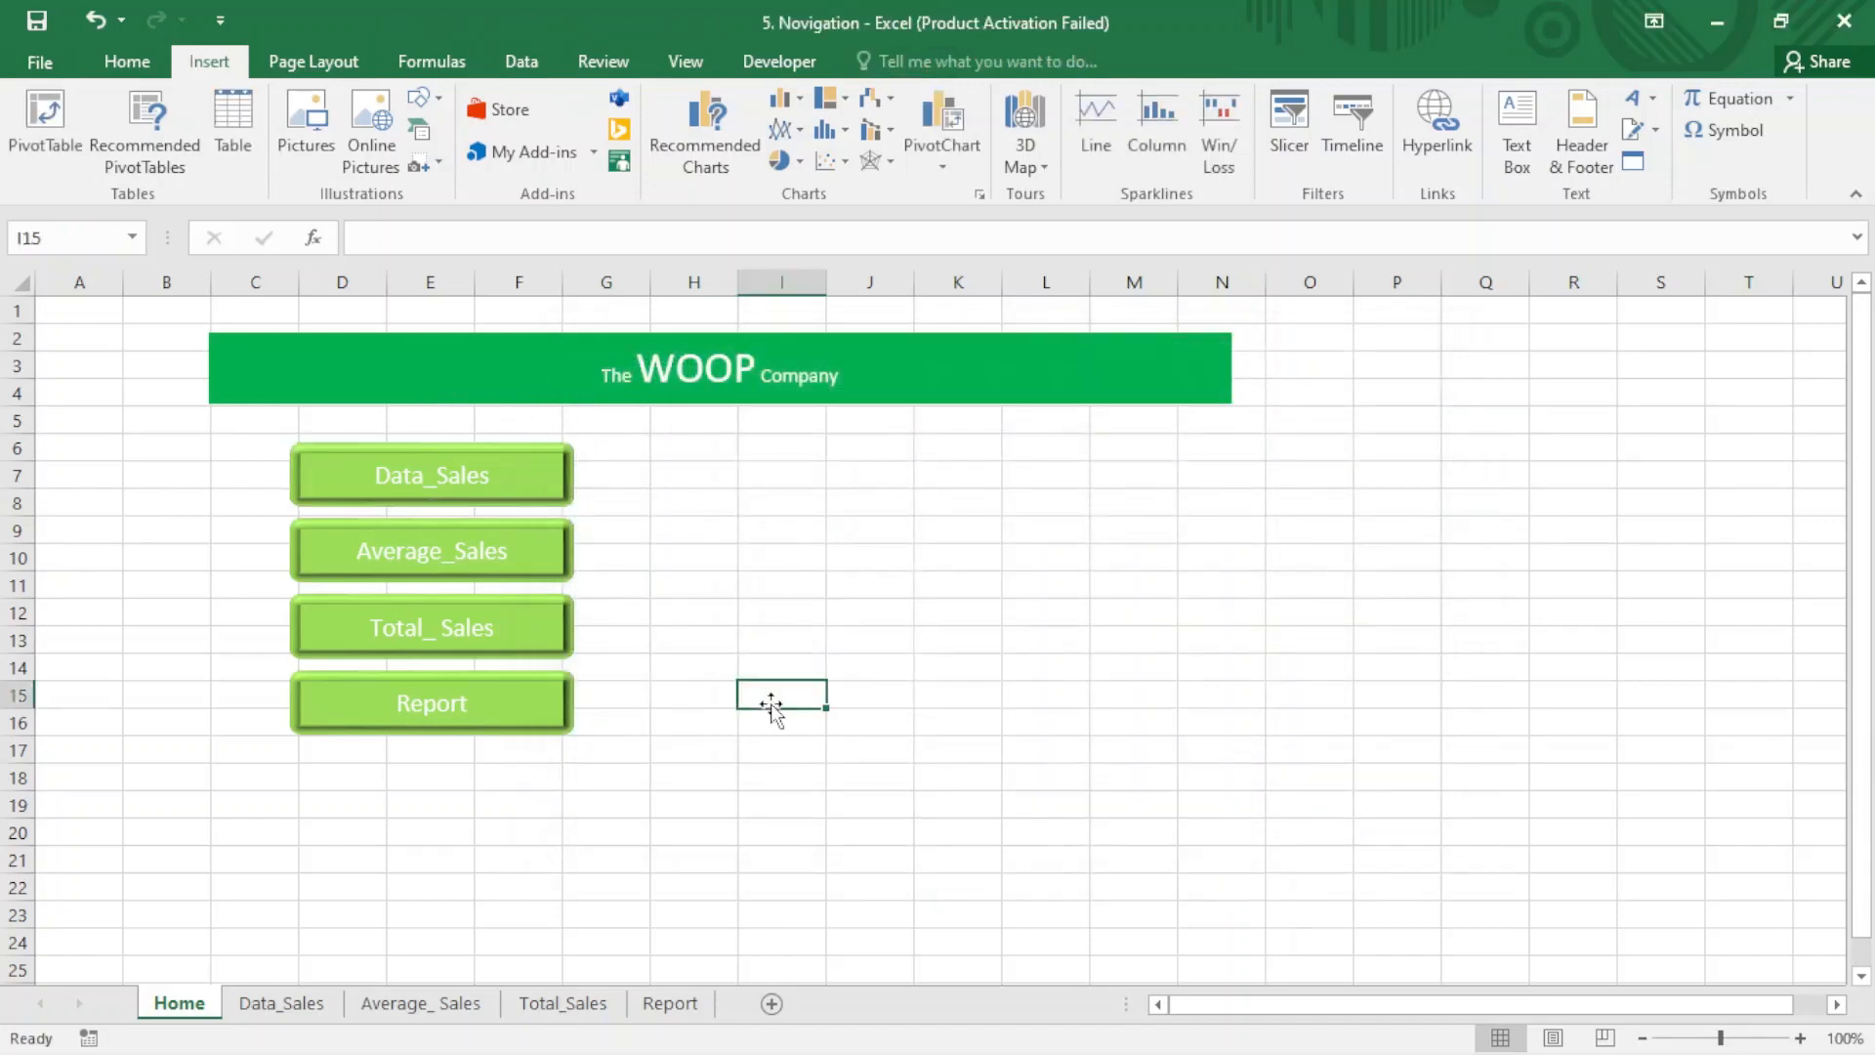
- Hyperlink the Average_Sales button to cell A1 of the 'Average_ Sales' sheet in this document
{"action": "left_click", "coordinate": [537, 546]}
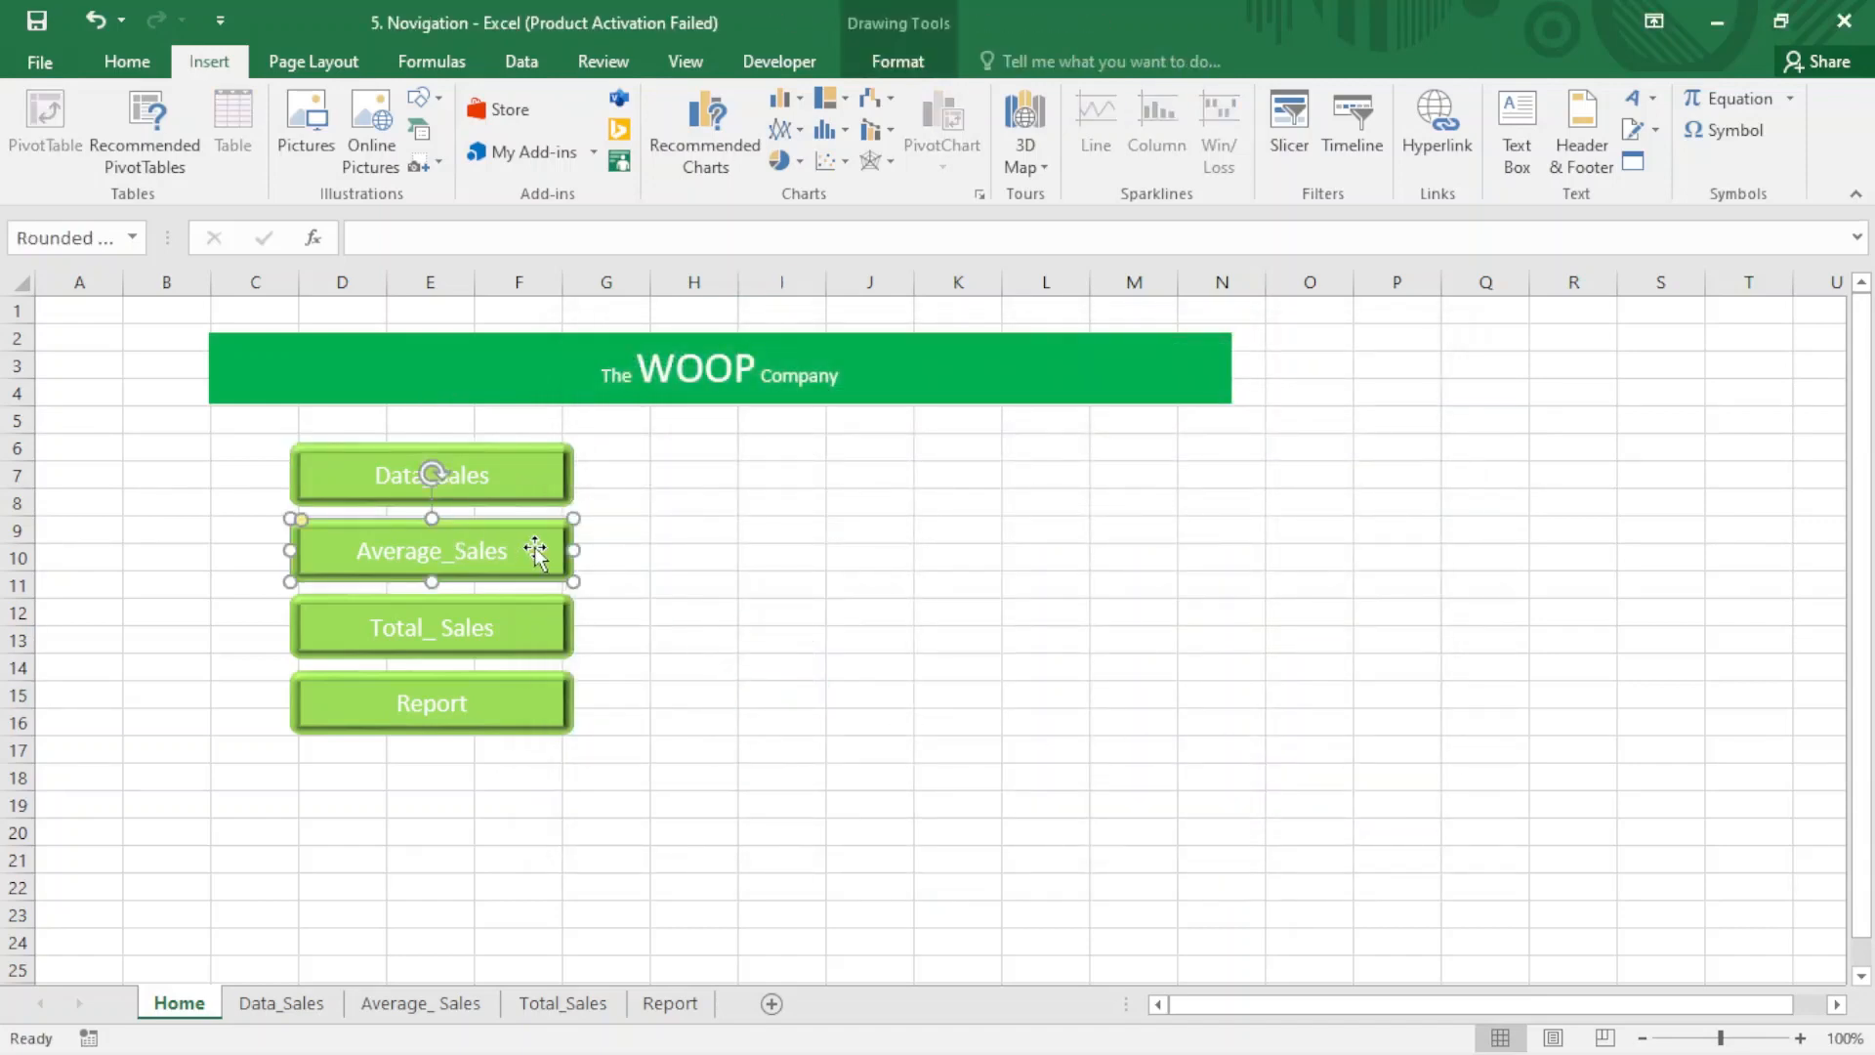
{"action": "left_click", "coordinate": [1444, 155]}
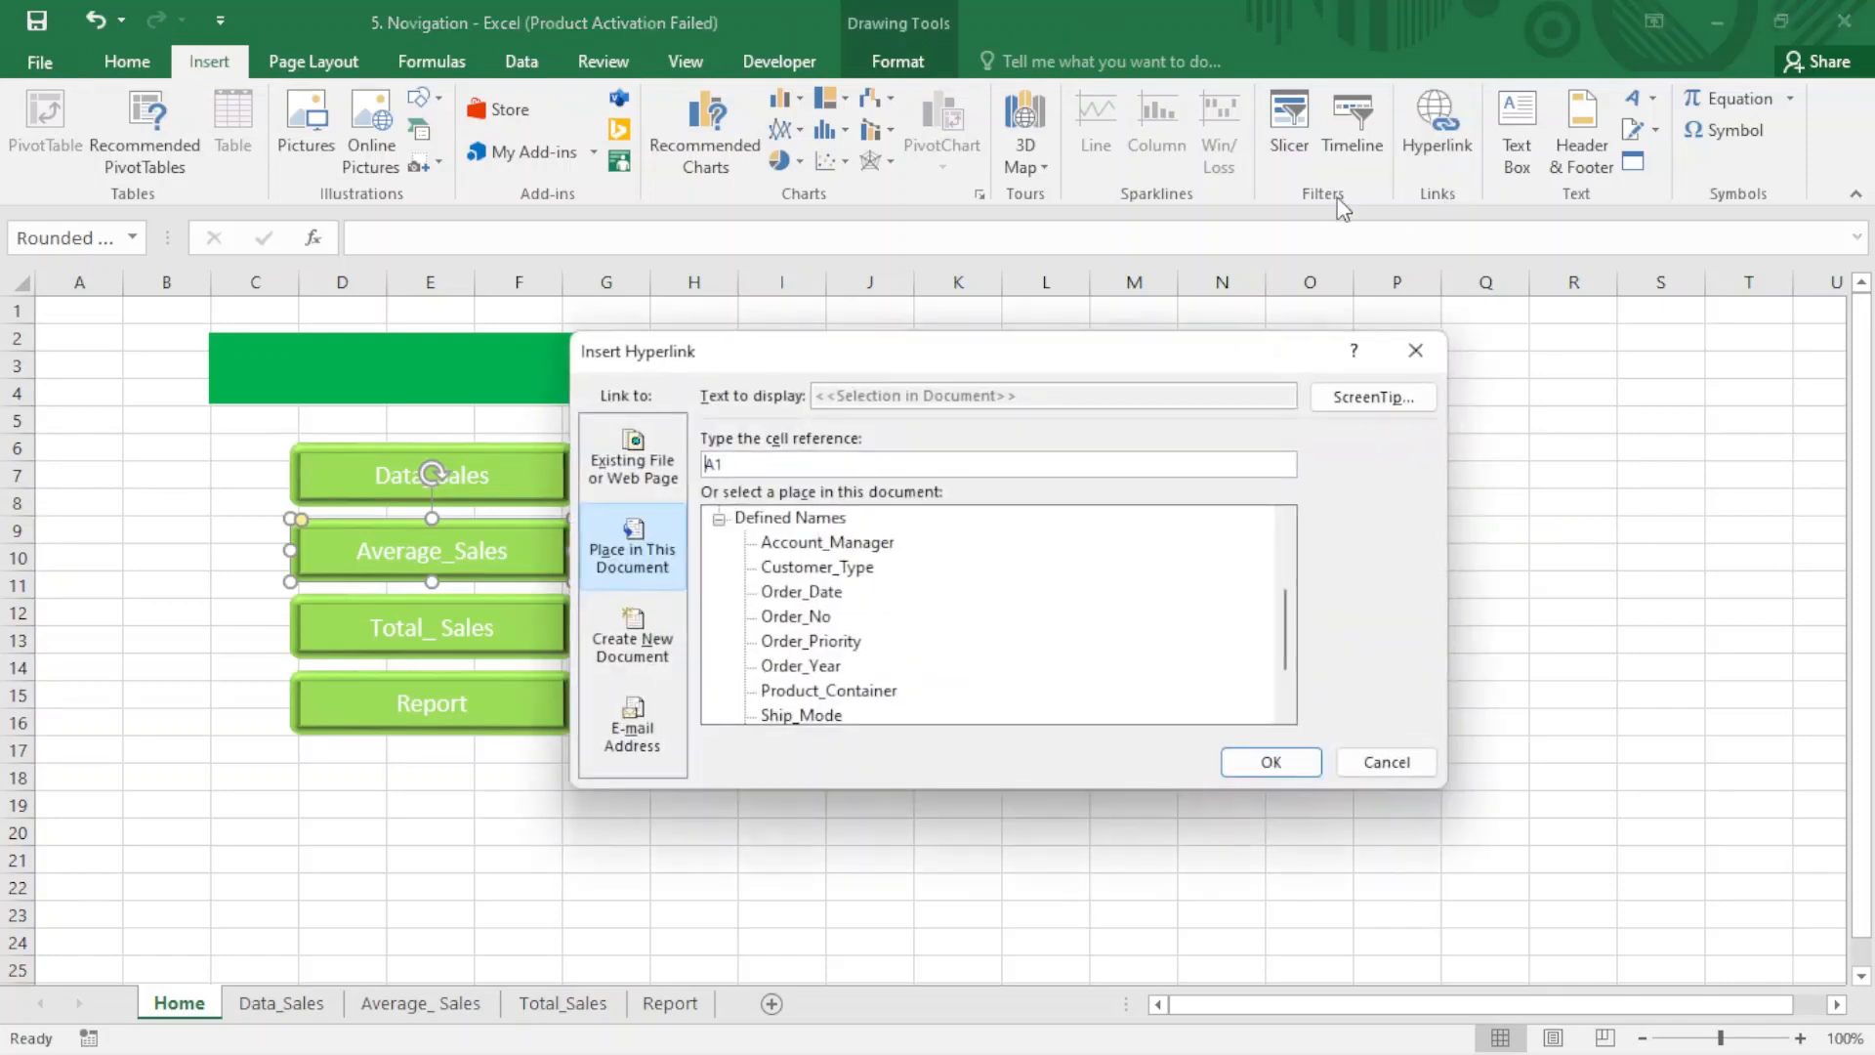
{"action": "left_click", "coordinate": [719, 519]}
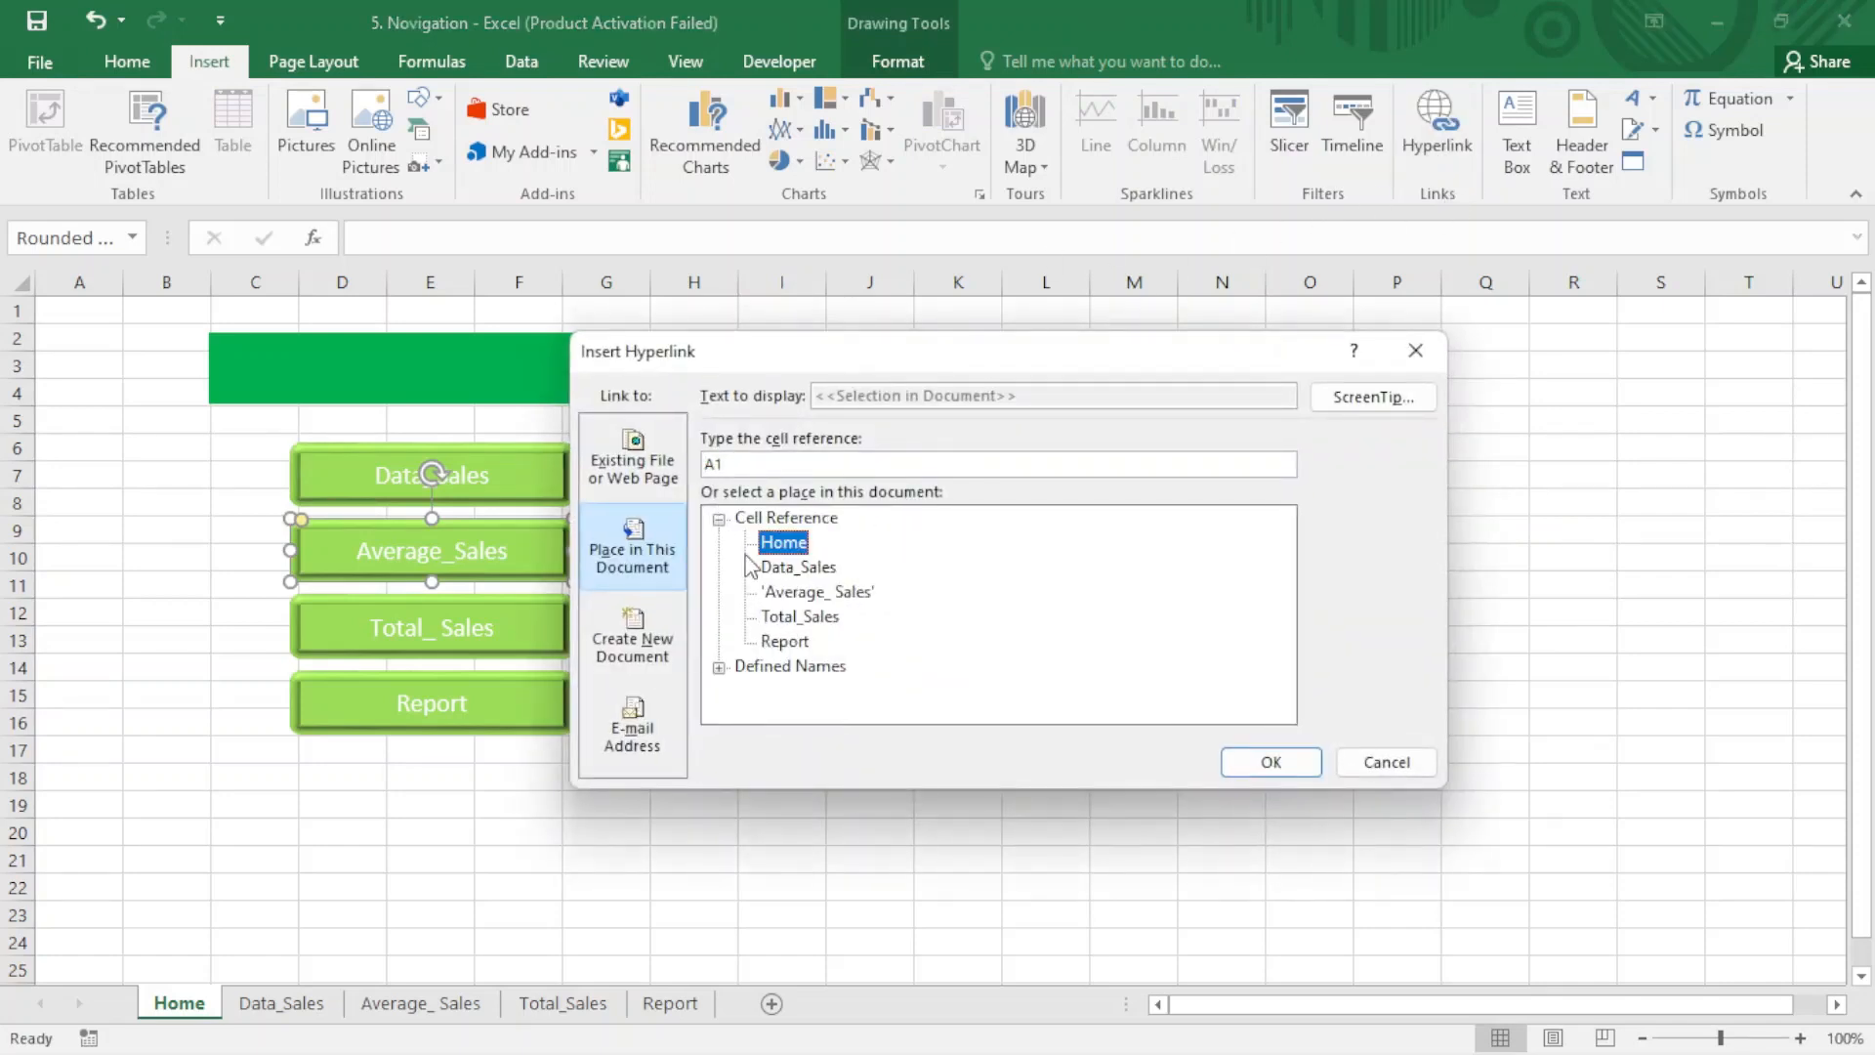
{"action": "left_click", "coordinate": [805, 593]}
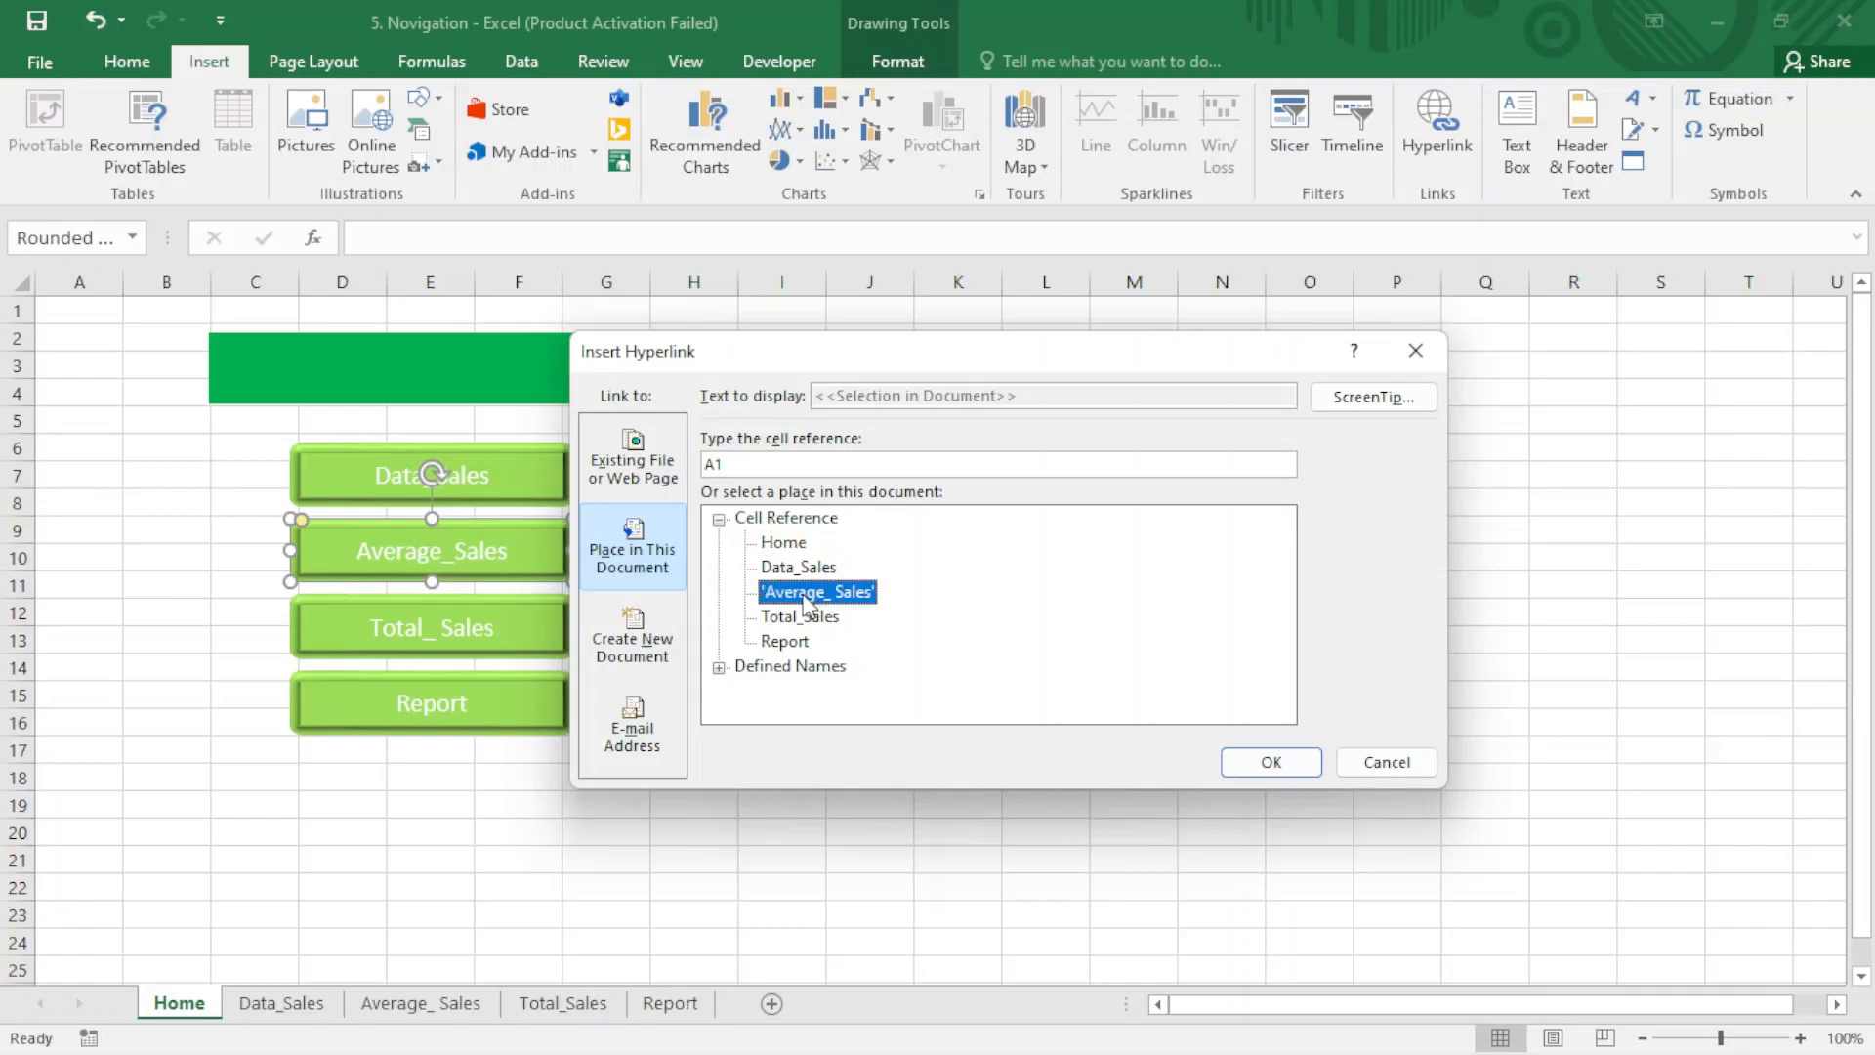
{"action": "left_click", "coordinate": [1265, 763]}
- Hyperlink the Total_ Sales button to cell A1 of the Total_Sales sheet in this document
{"action": "left_click", "coordinate": [498, 645]}
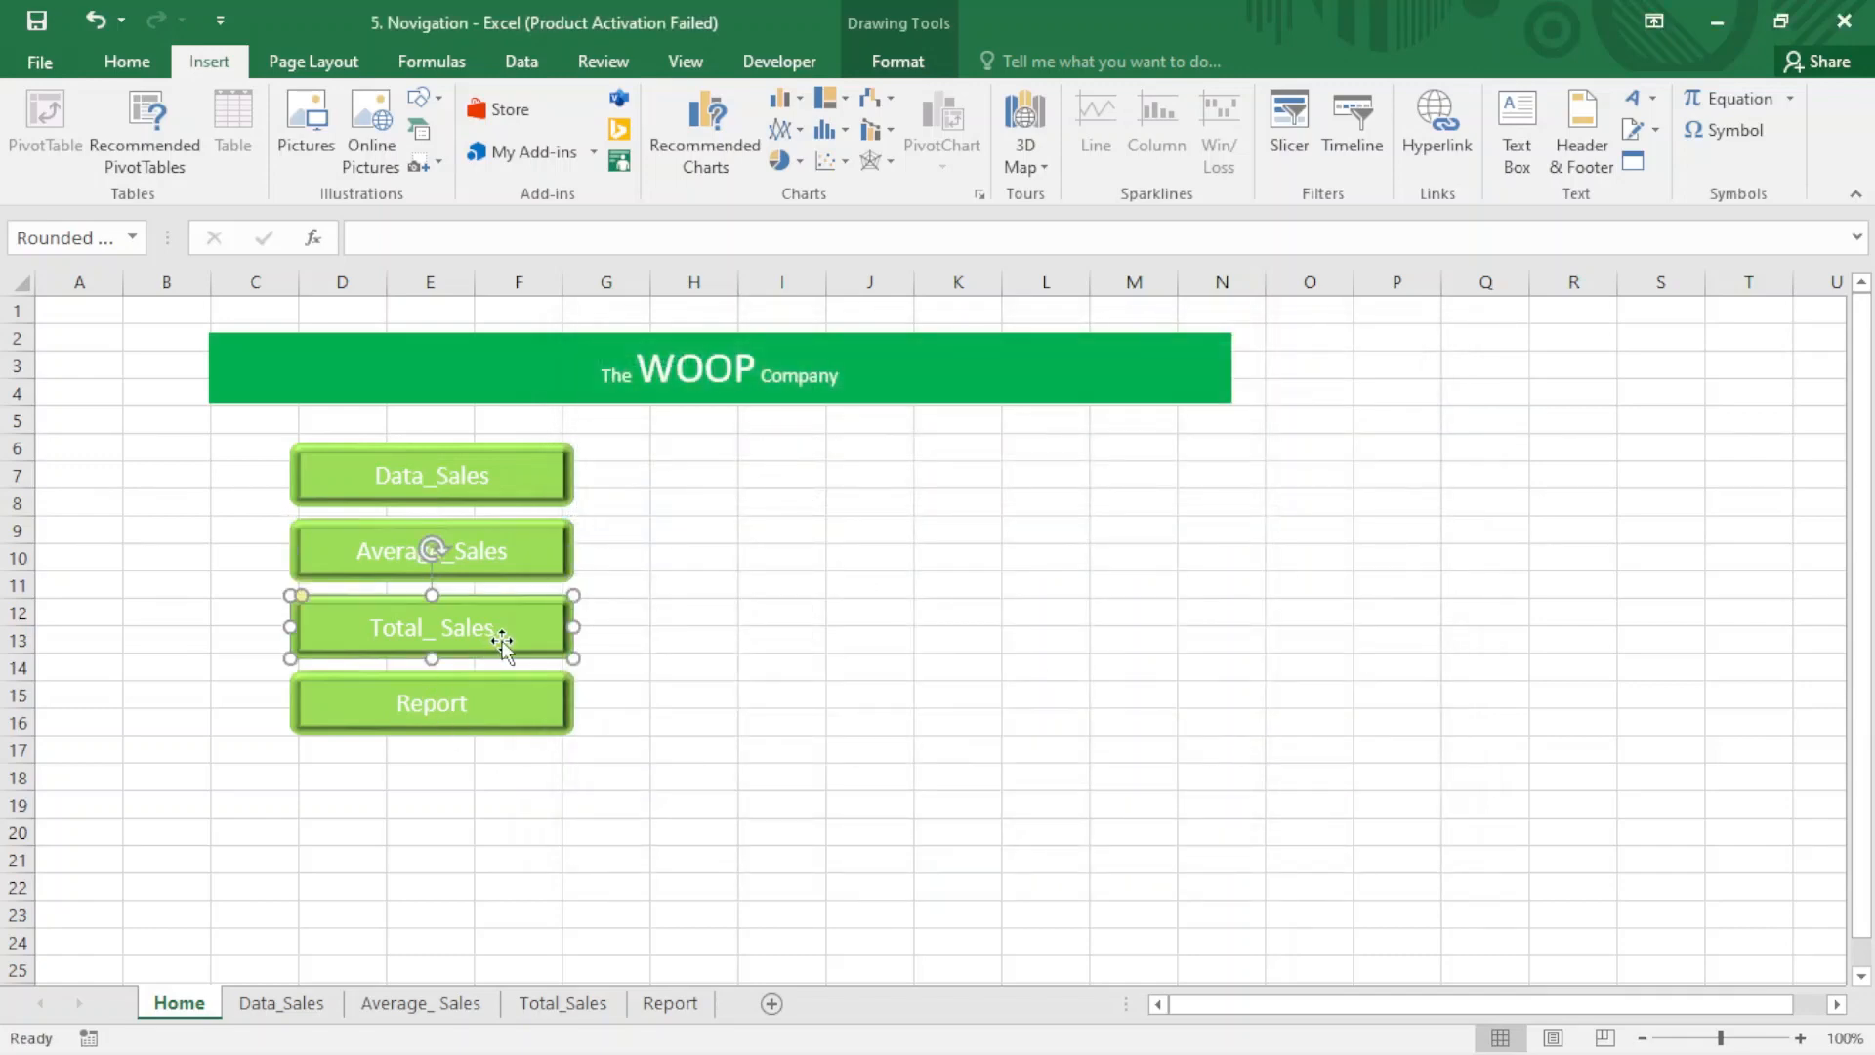
{"action": "left_click", "coordinate": [1426, 160]}
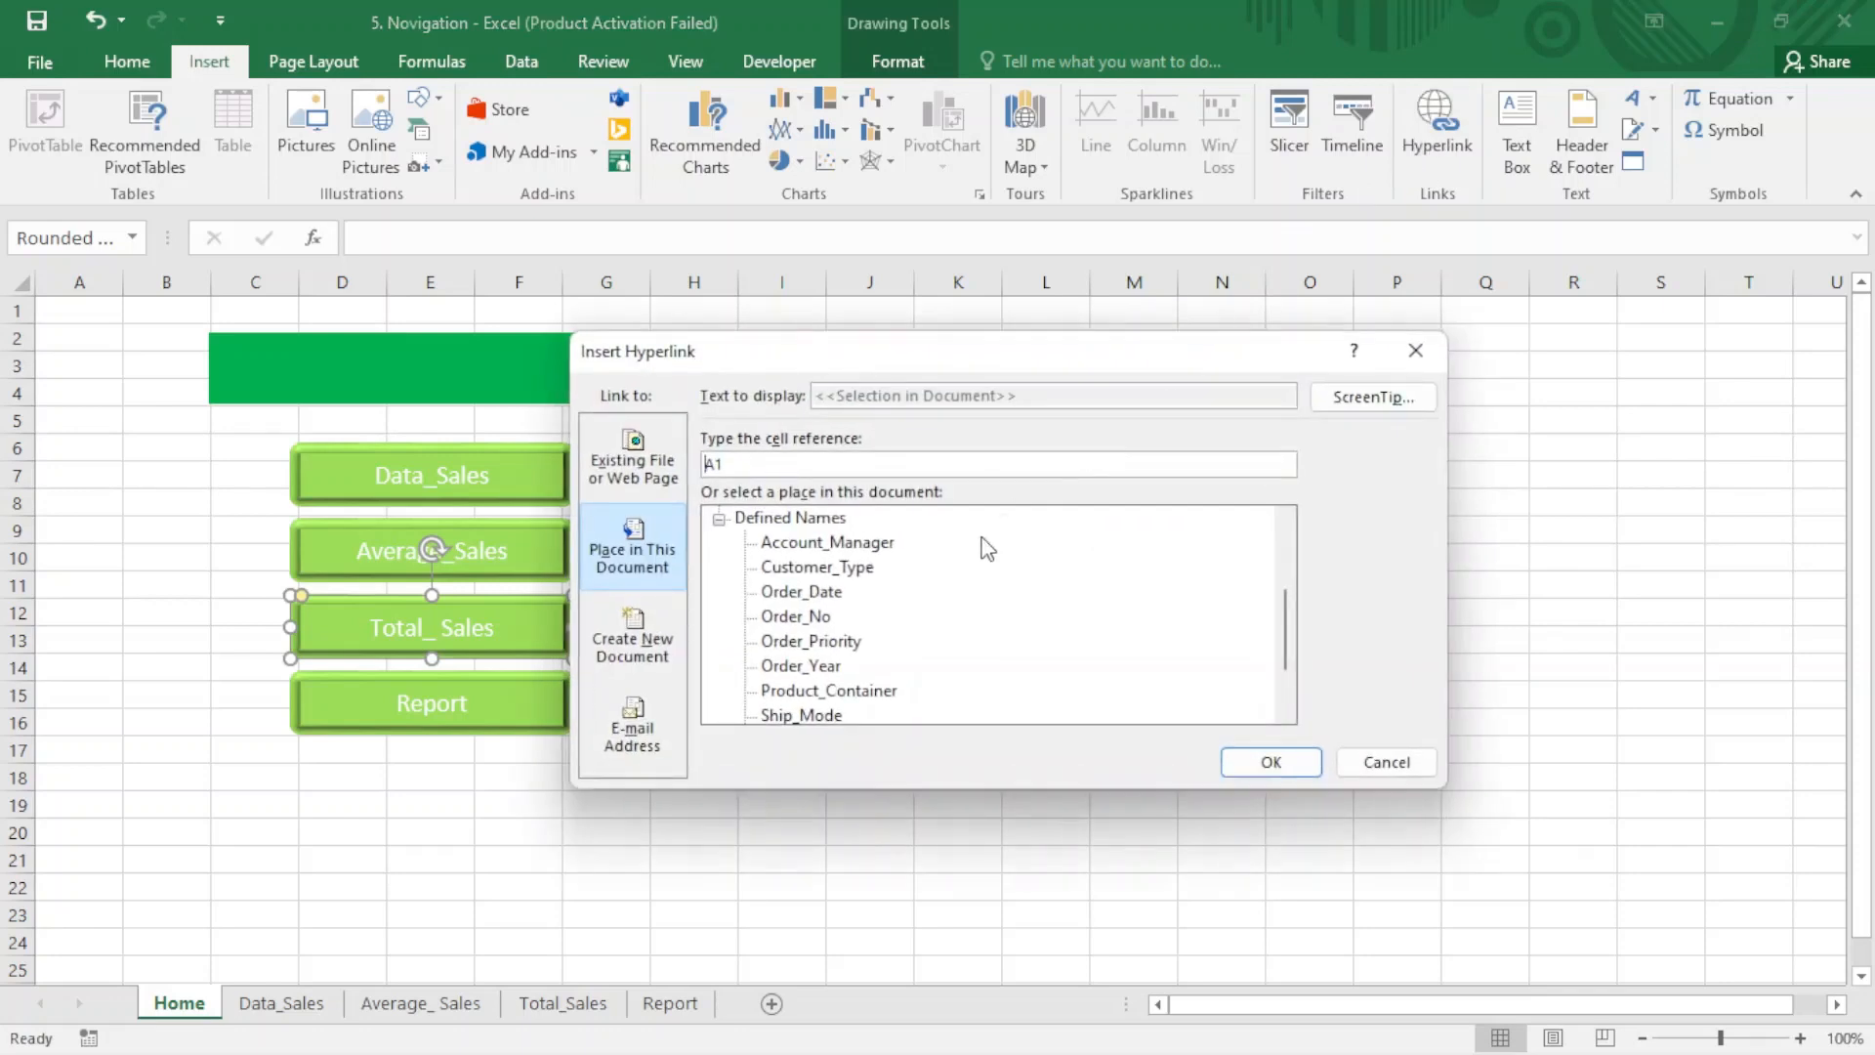
{"action": "left_click", "coordinate": [736, 519]}
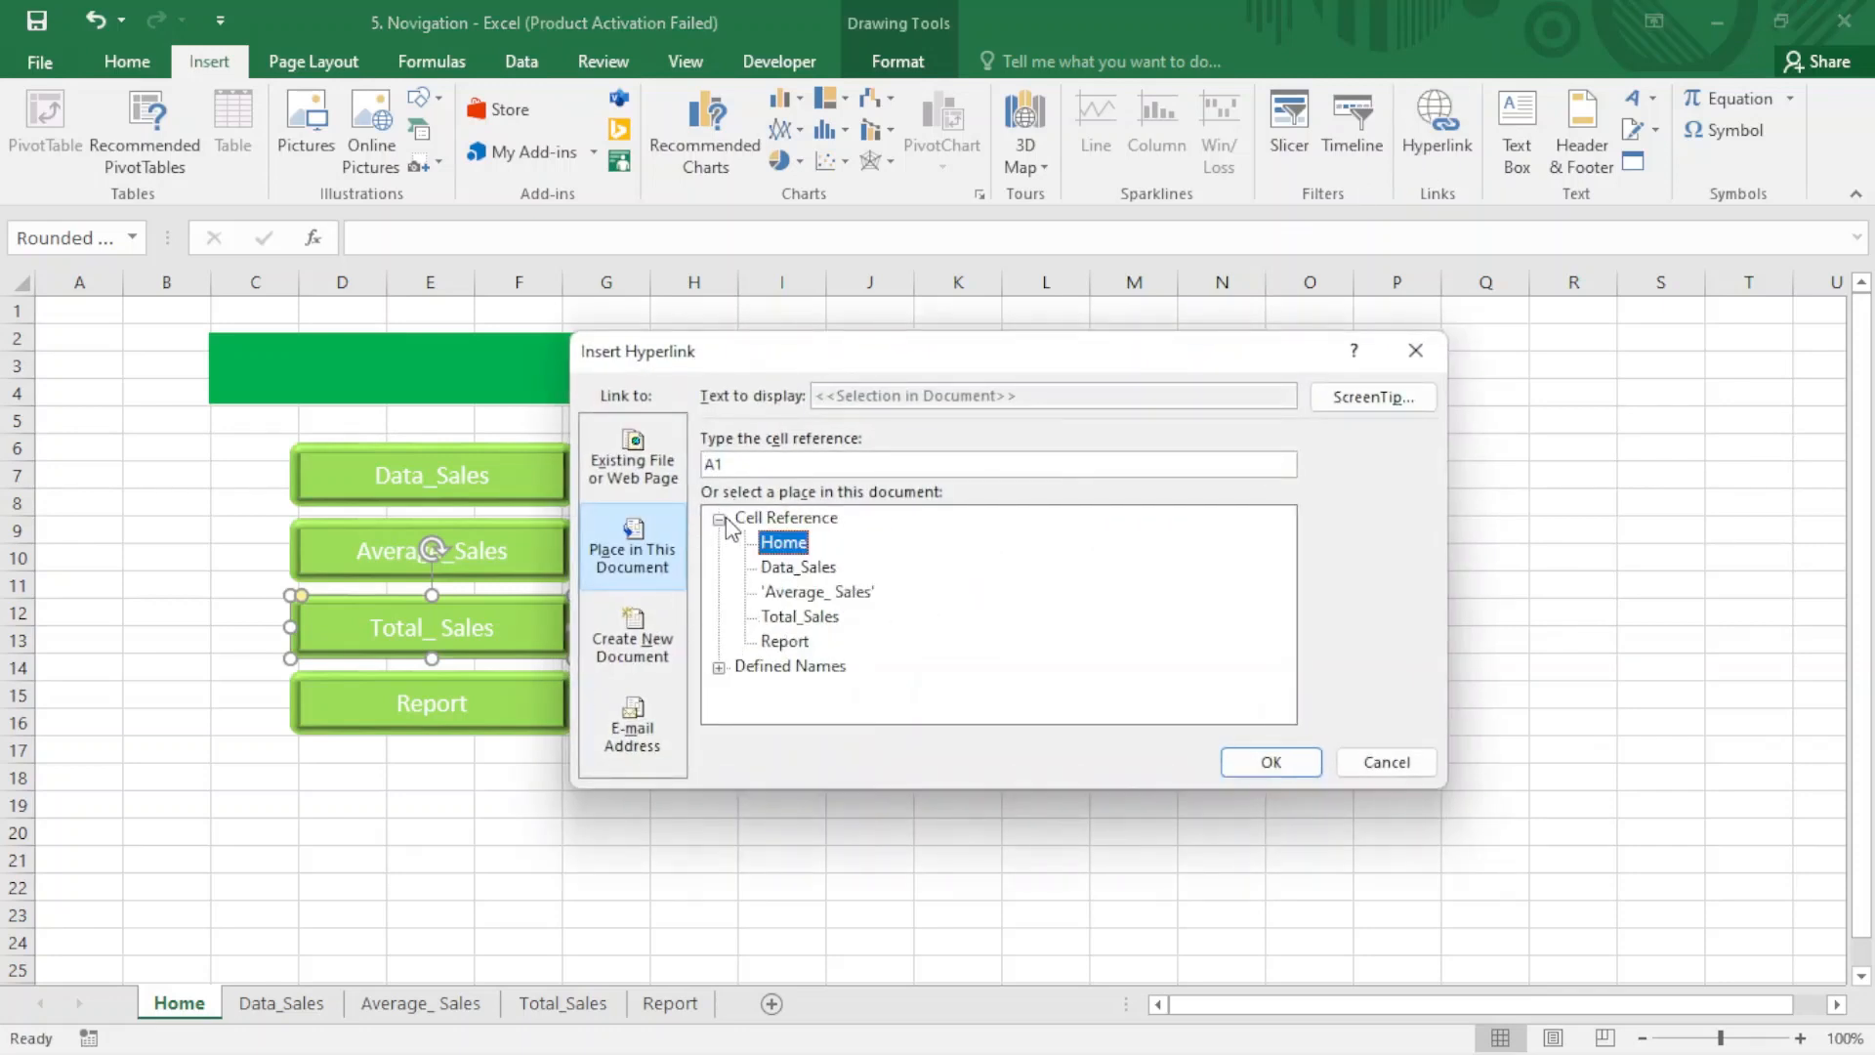
{"action": "left_click", "coordinate": [793, 619]}
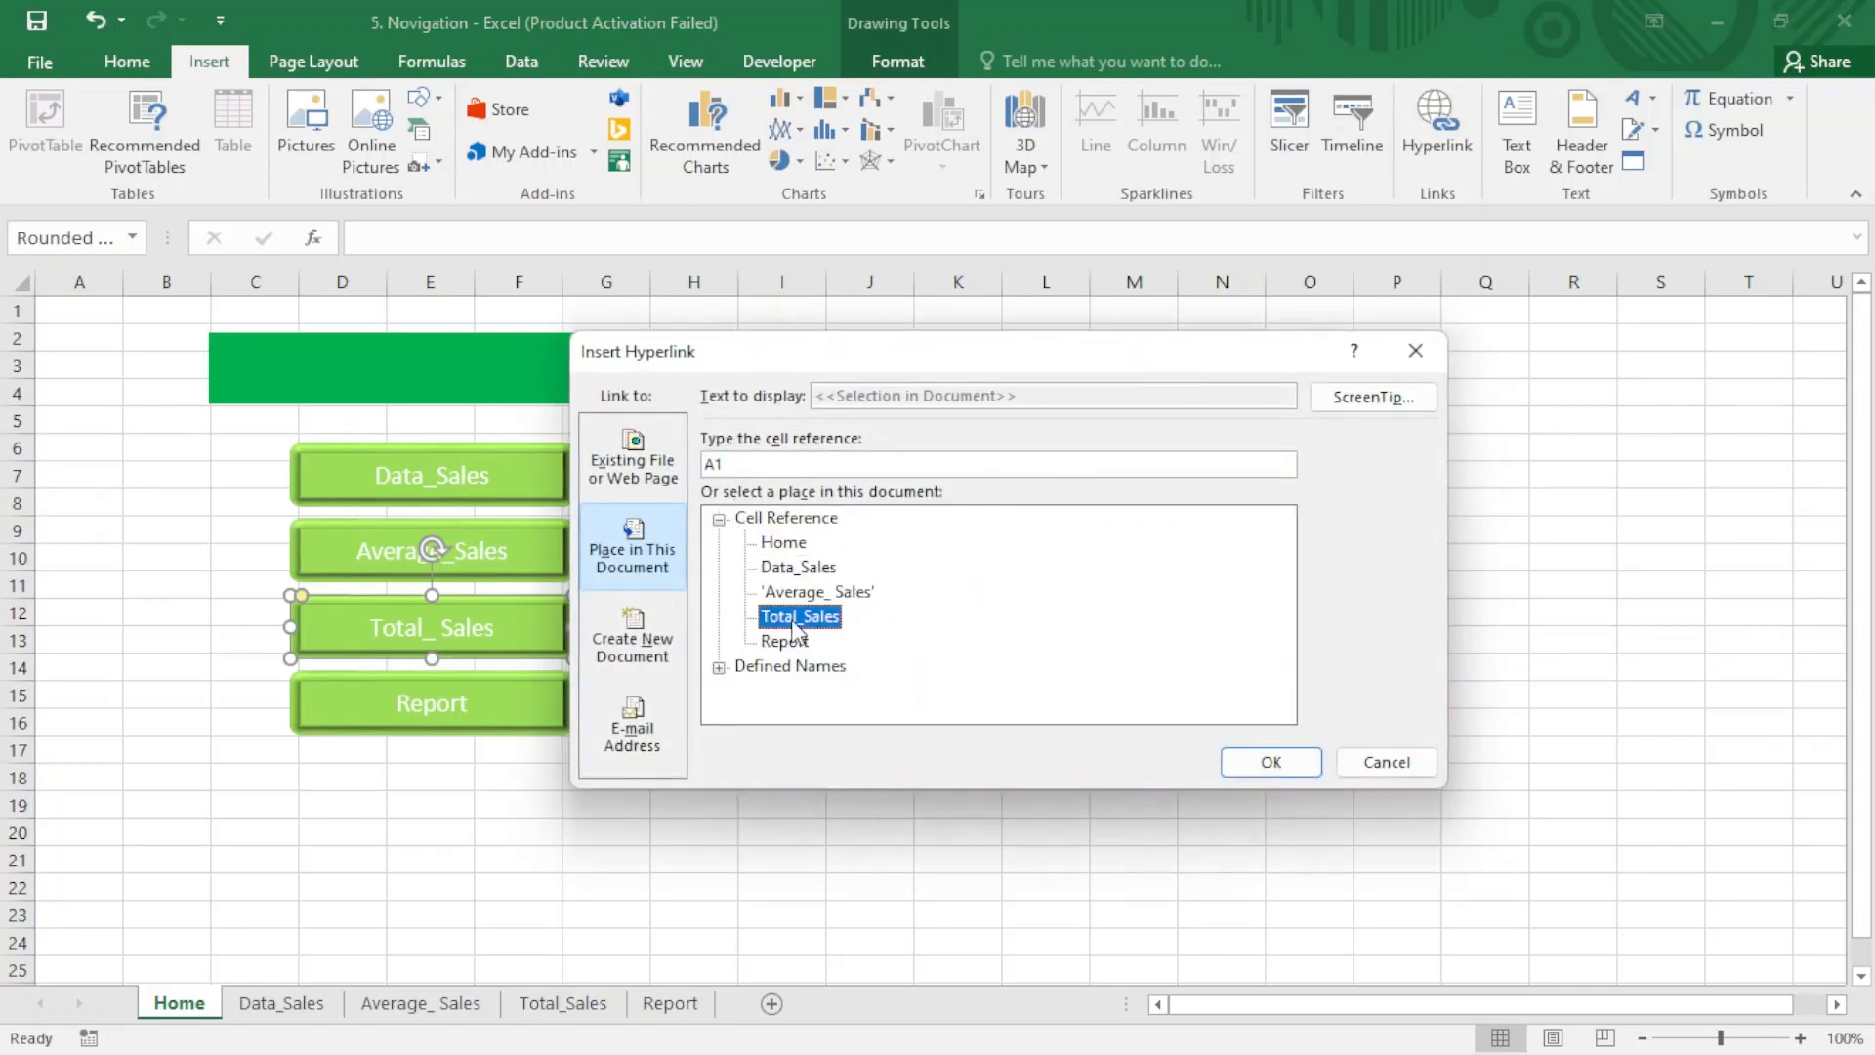
{"action": "left_click", "coordinate": [1267, 763]}
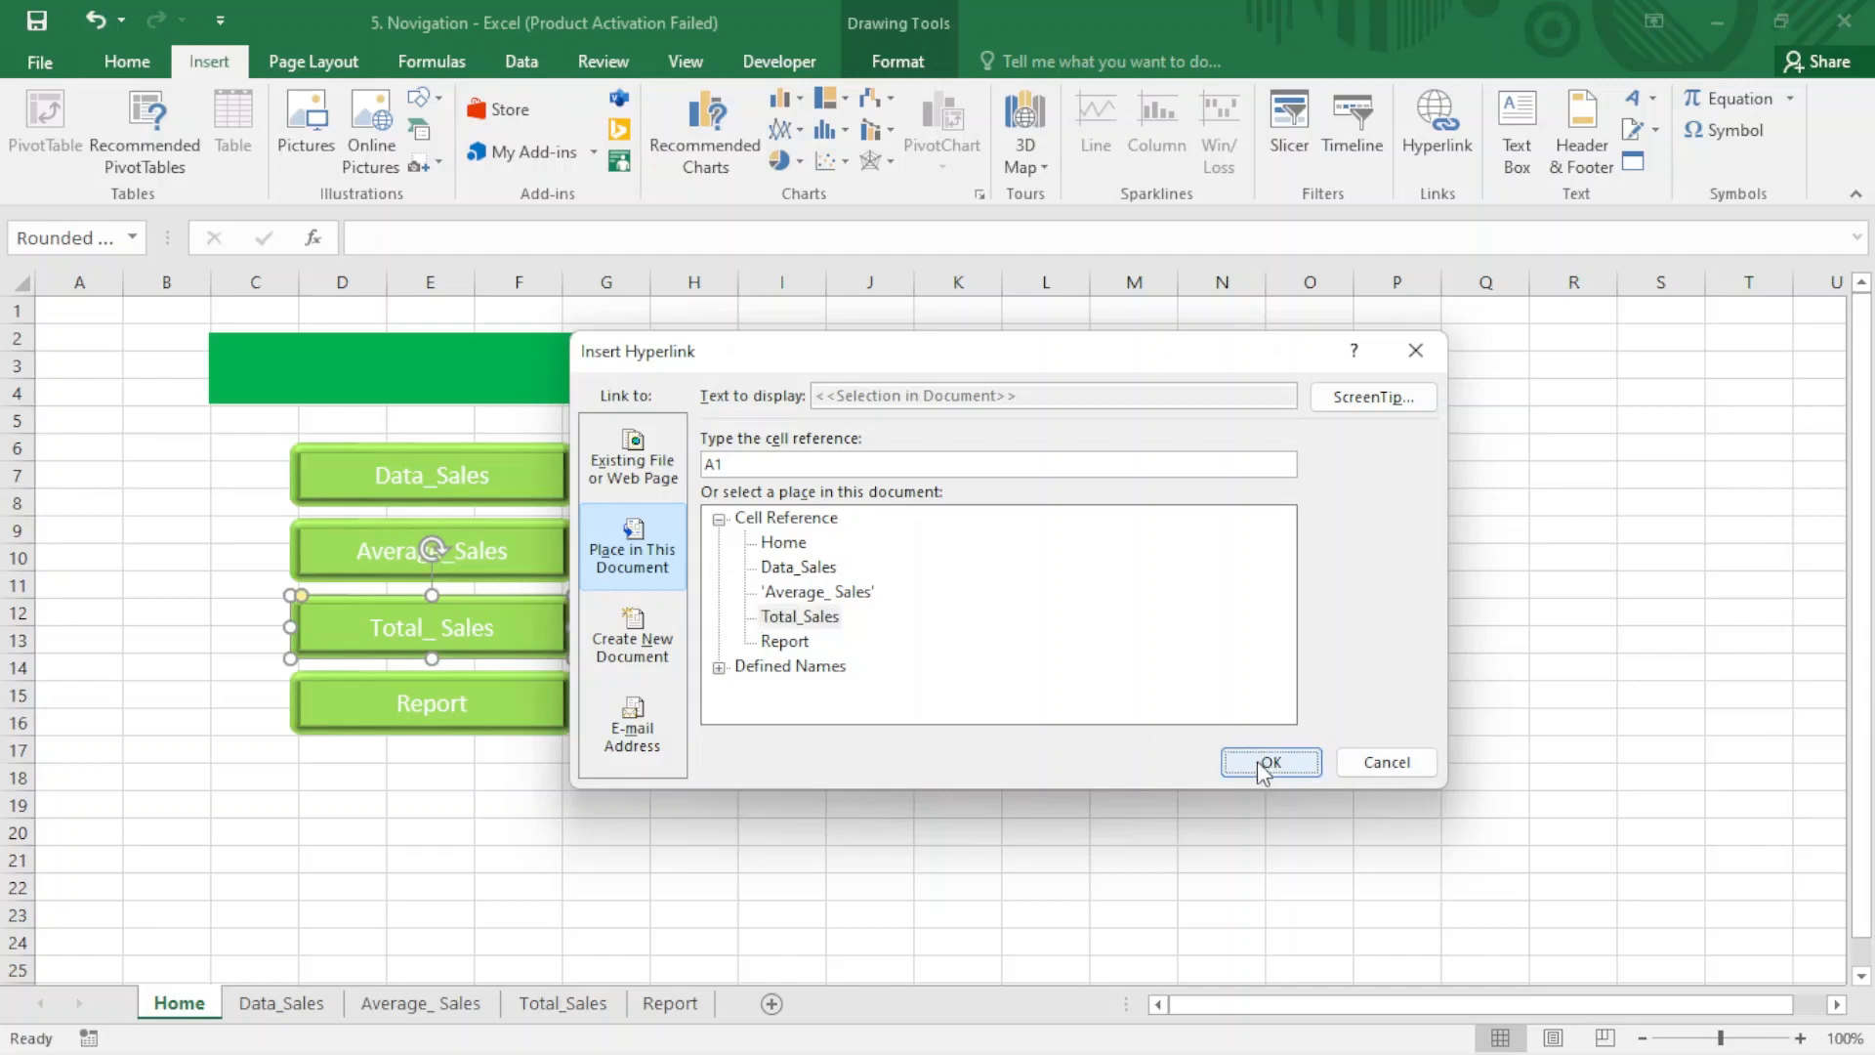
- Hyperlink the Report button to cell A1 of the Report sheet in this document
{"action": "left_click", "coordinate": [447, 680]}
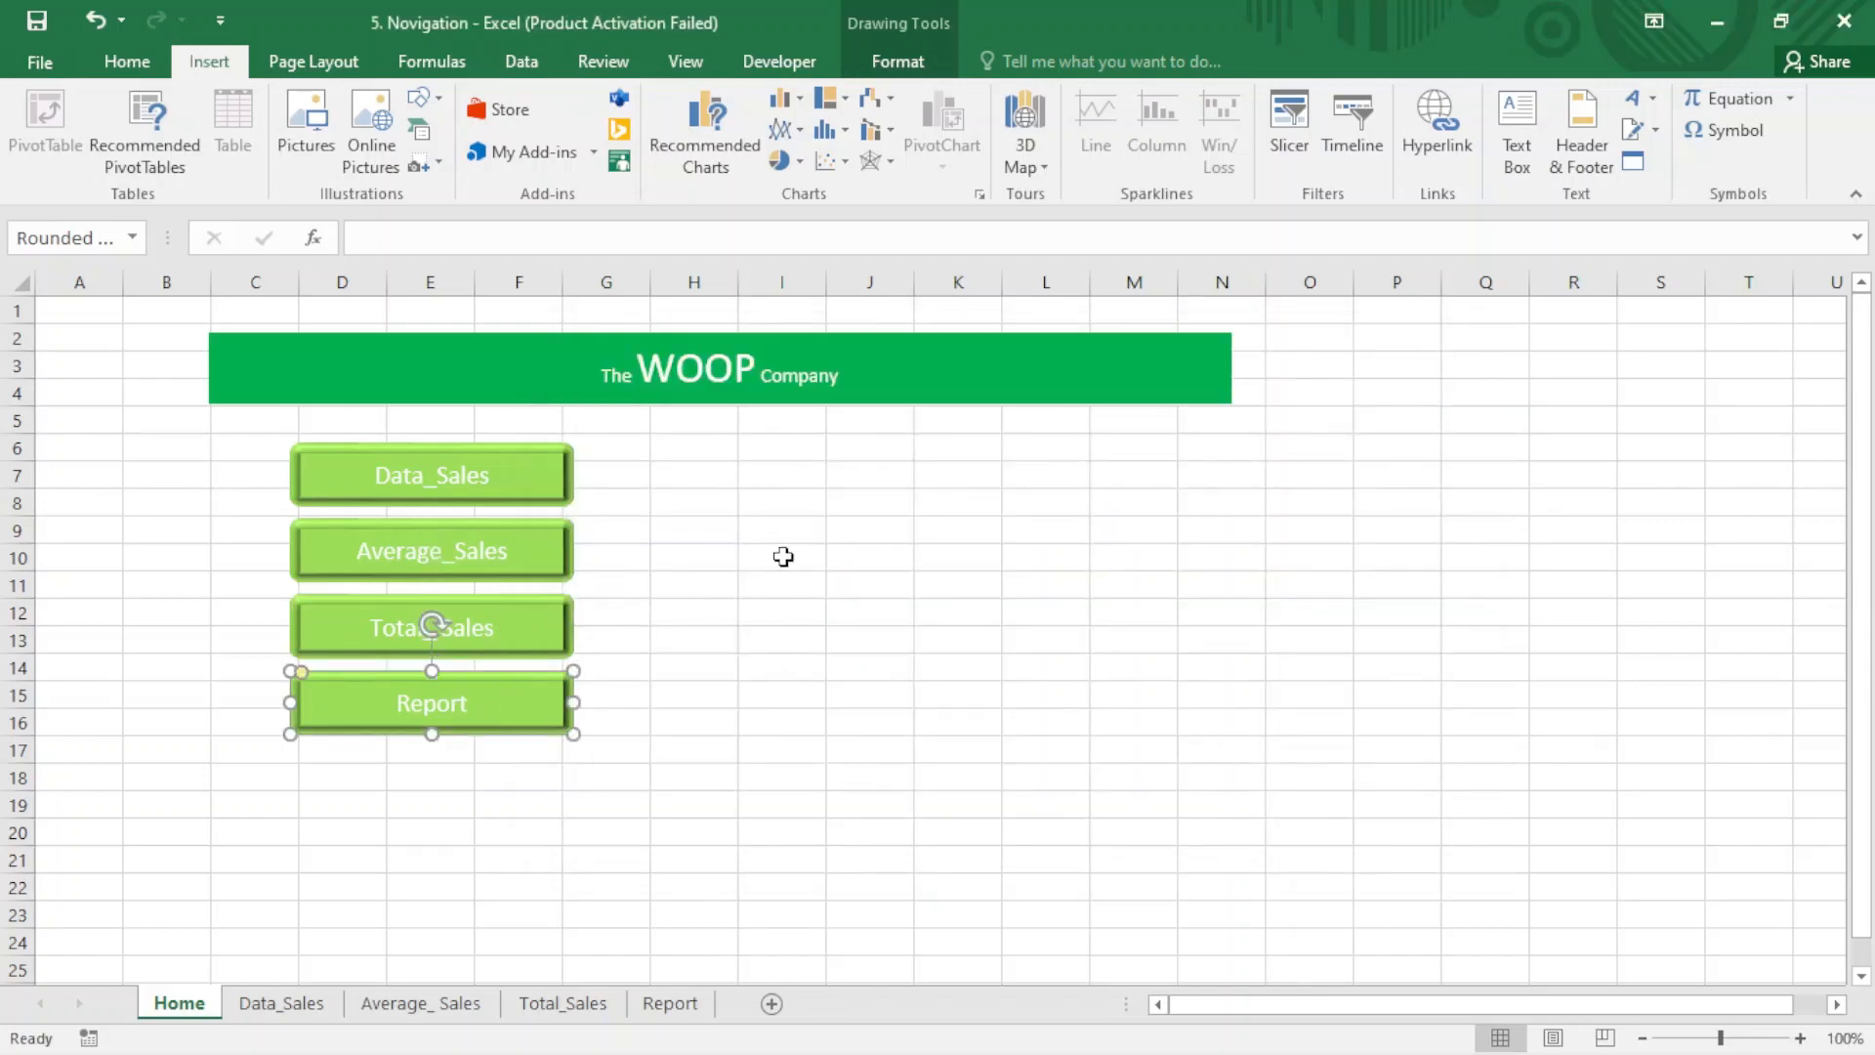
{"action": "left_click", "coordinate": [1445, 160]}
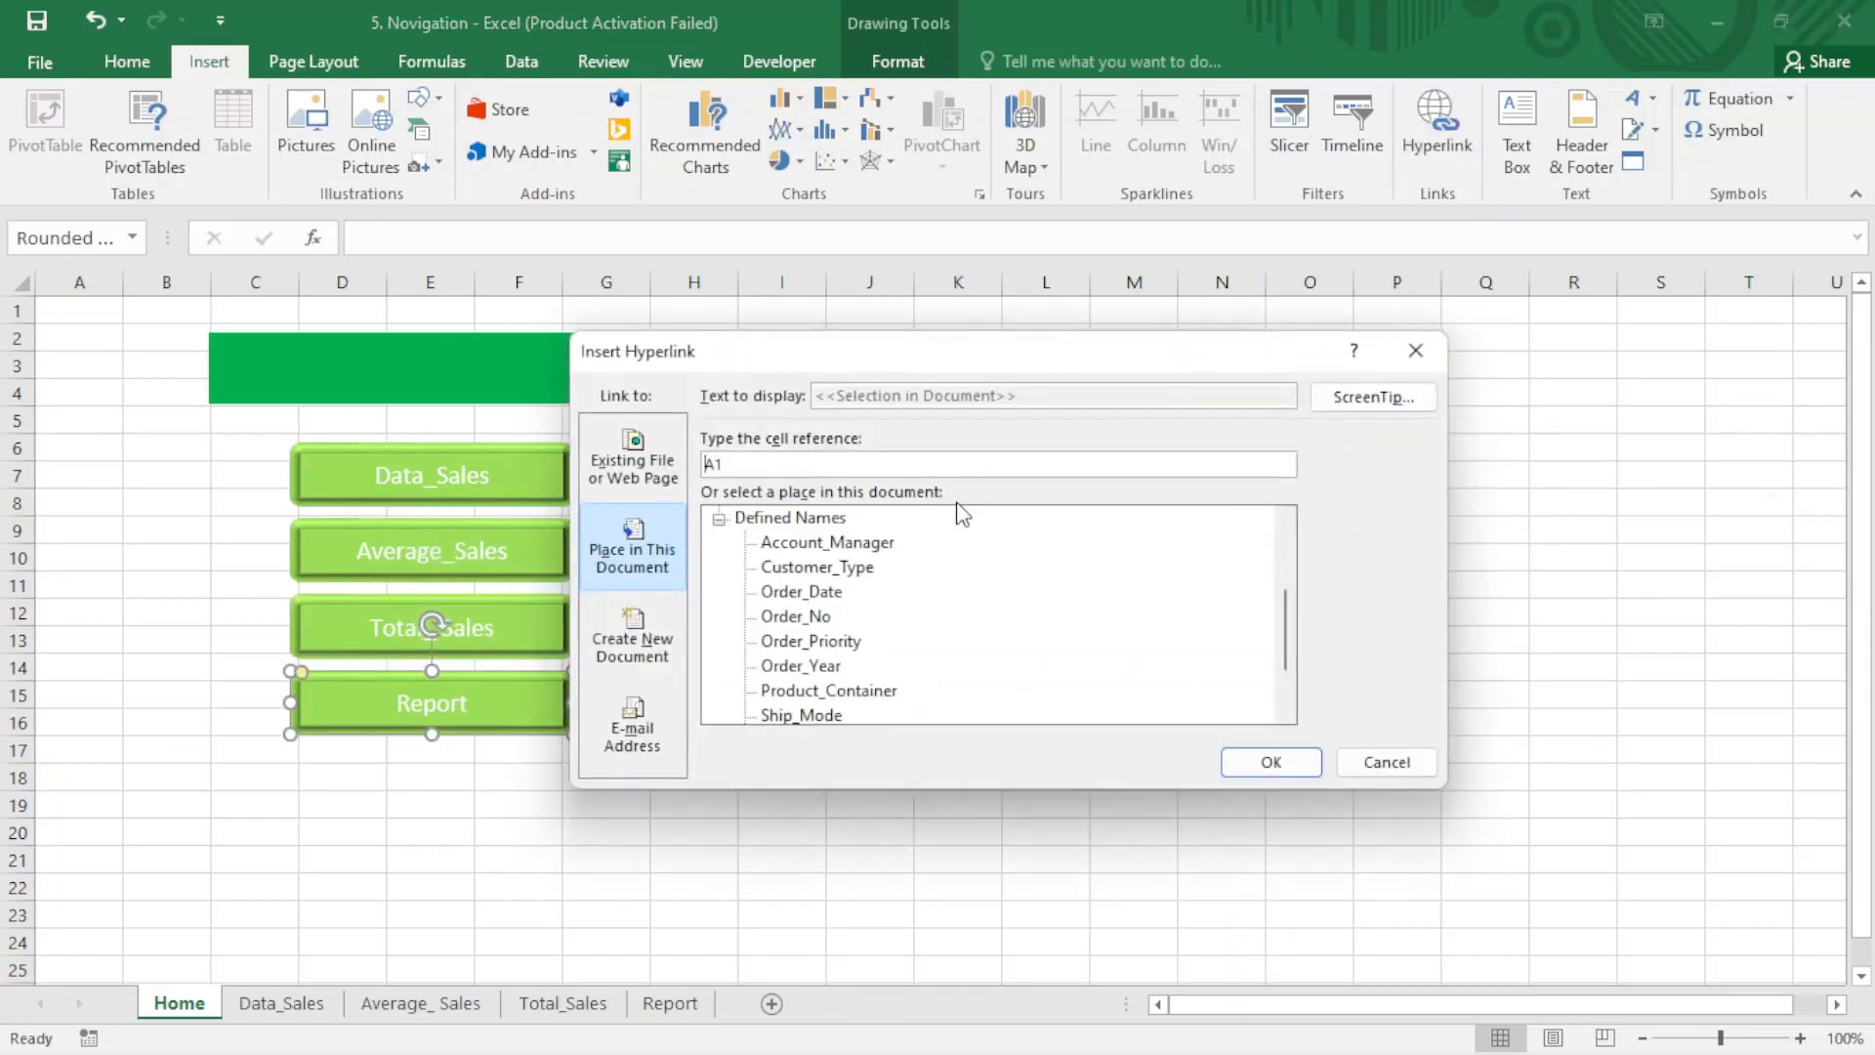
{"action": "left_click", "coordinate": [720, 520]}
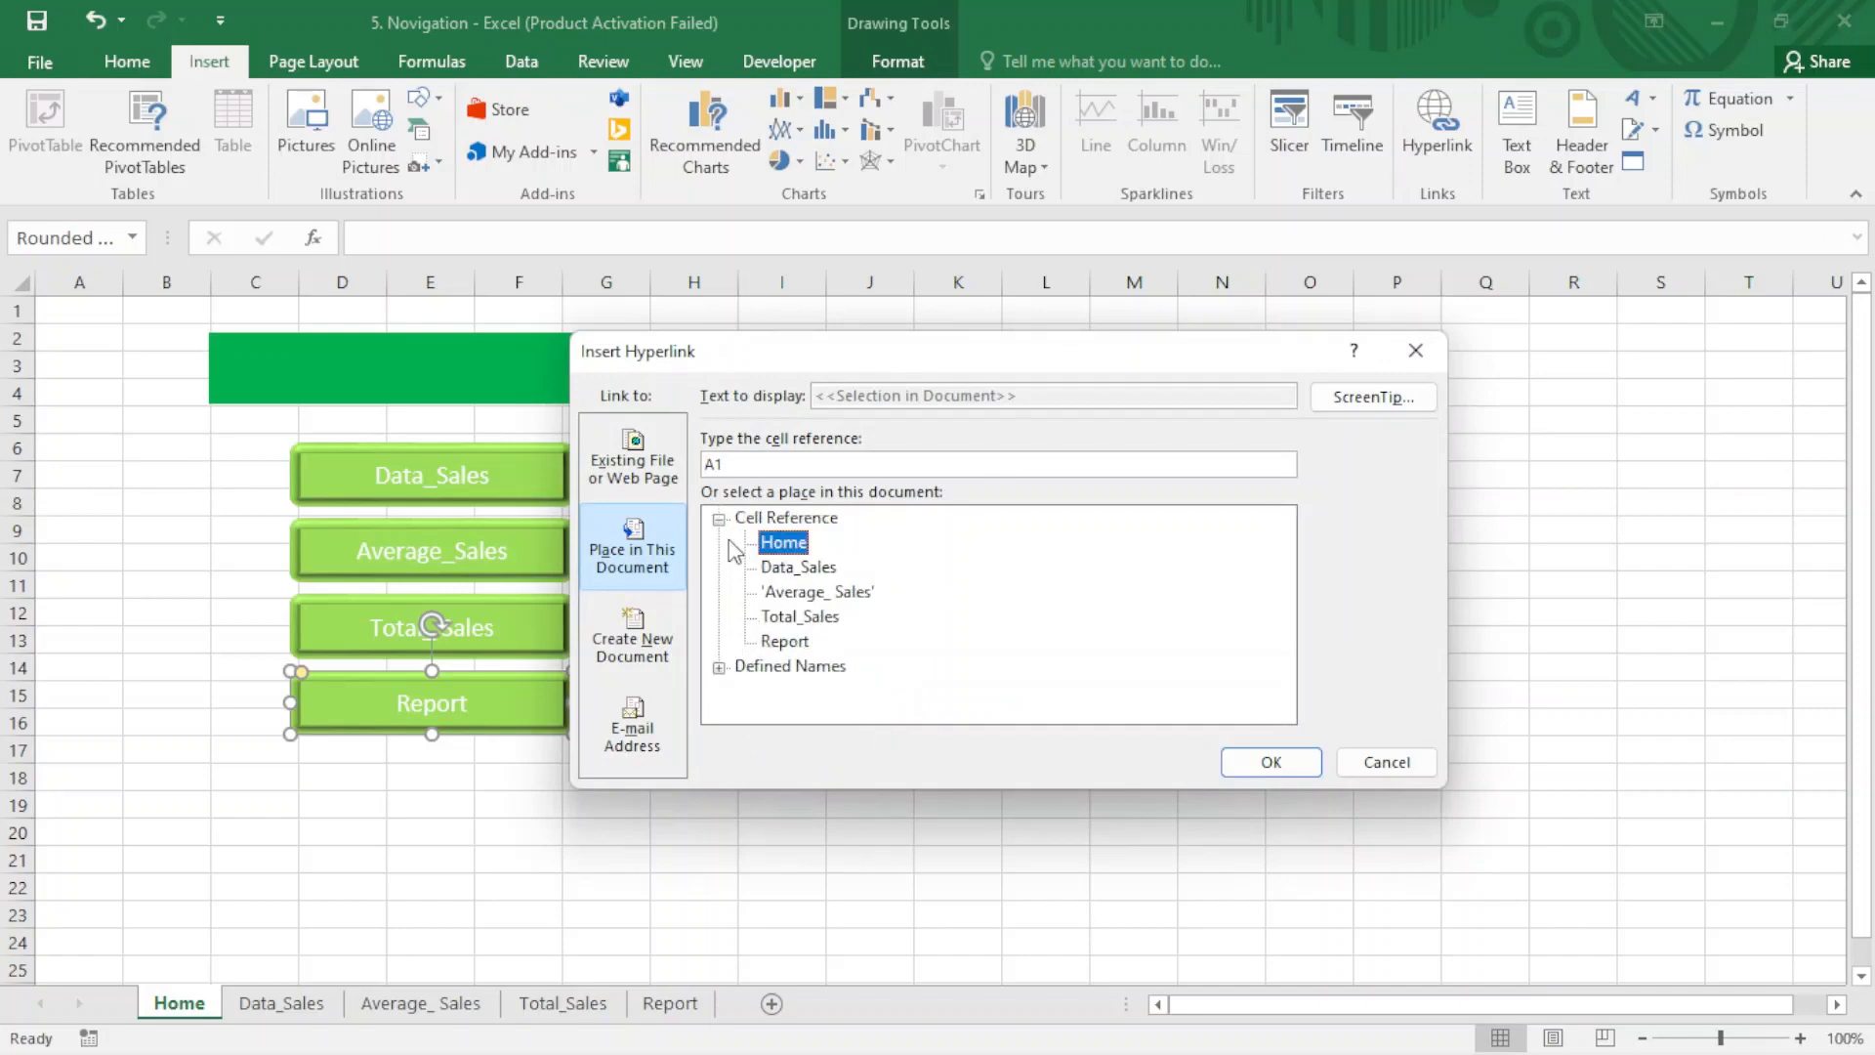
{"action": "left_click", "coordinate": [785, 642]}
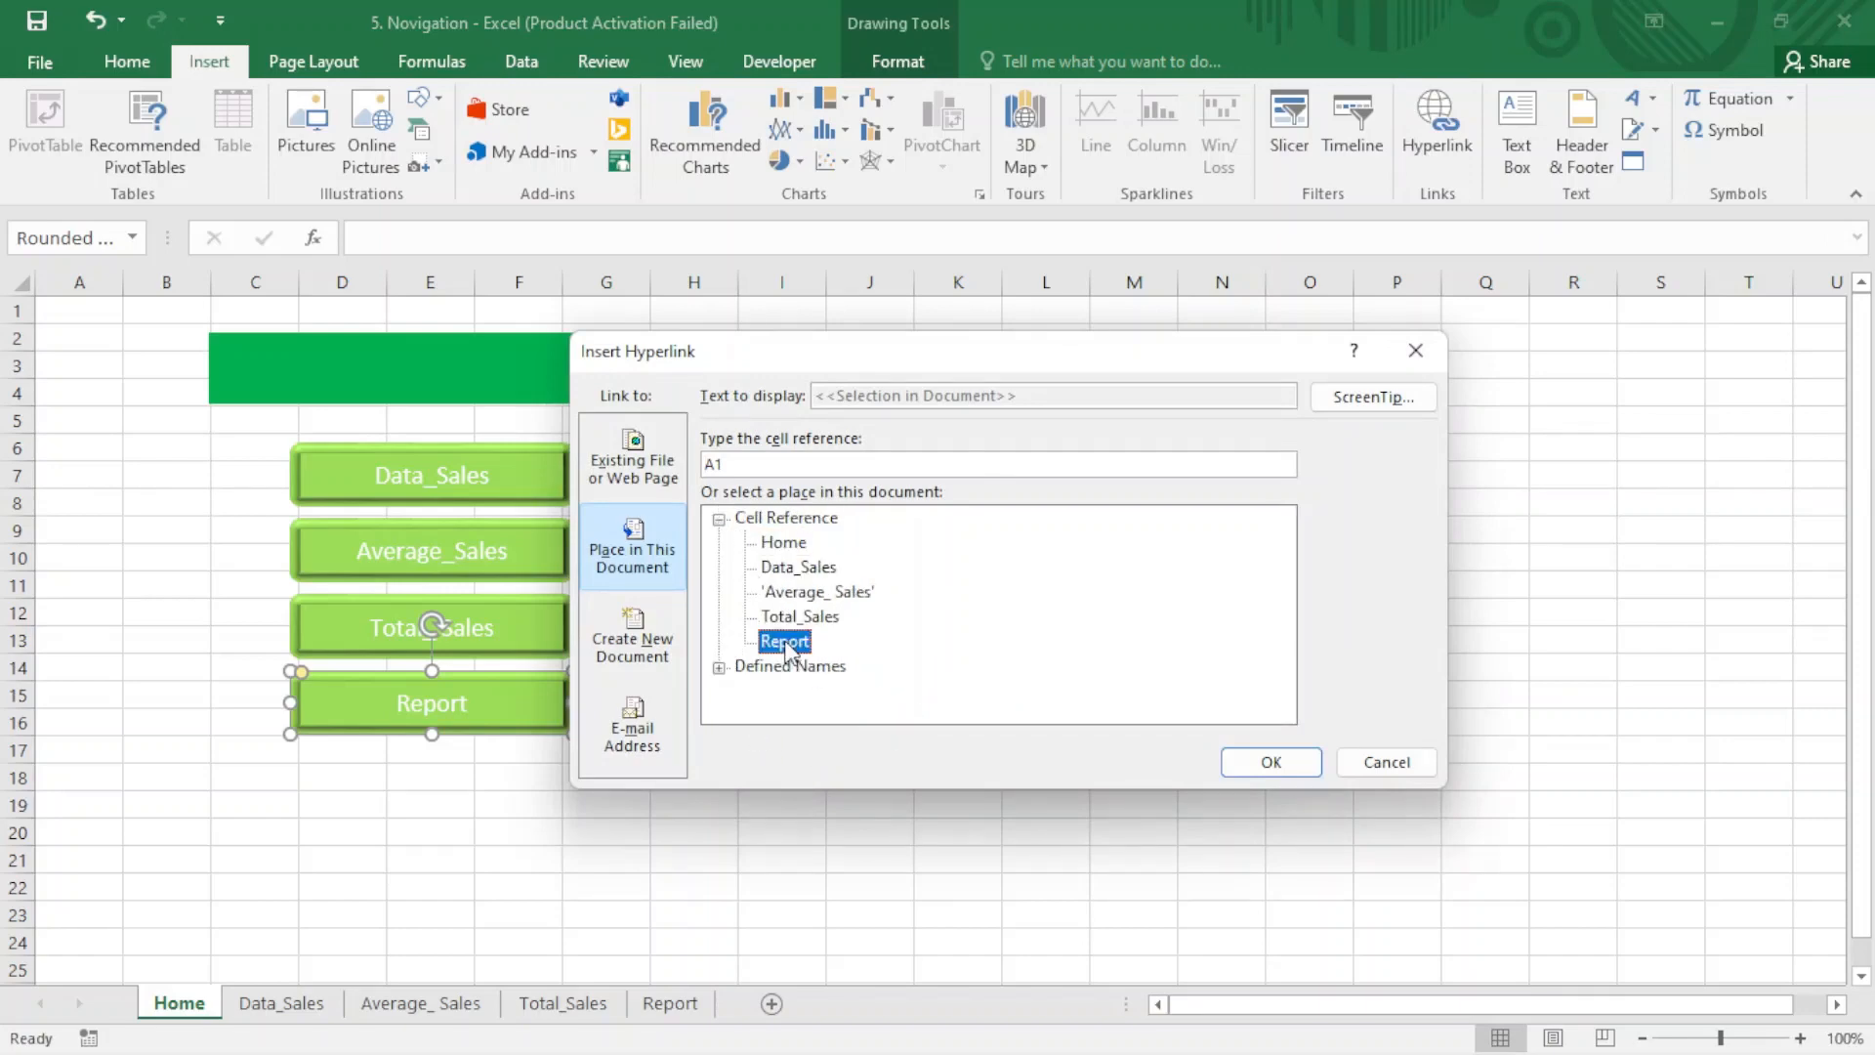
{"action": "left_click", "coordinate": [1272, 763]}
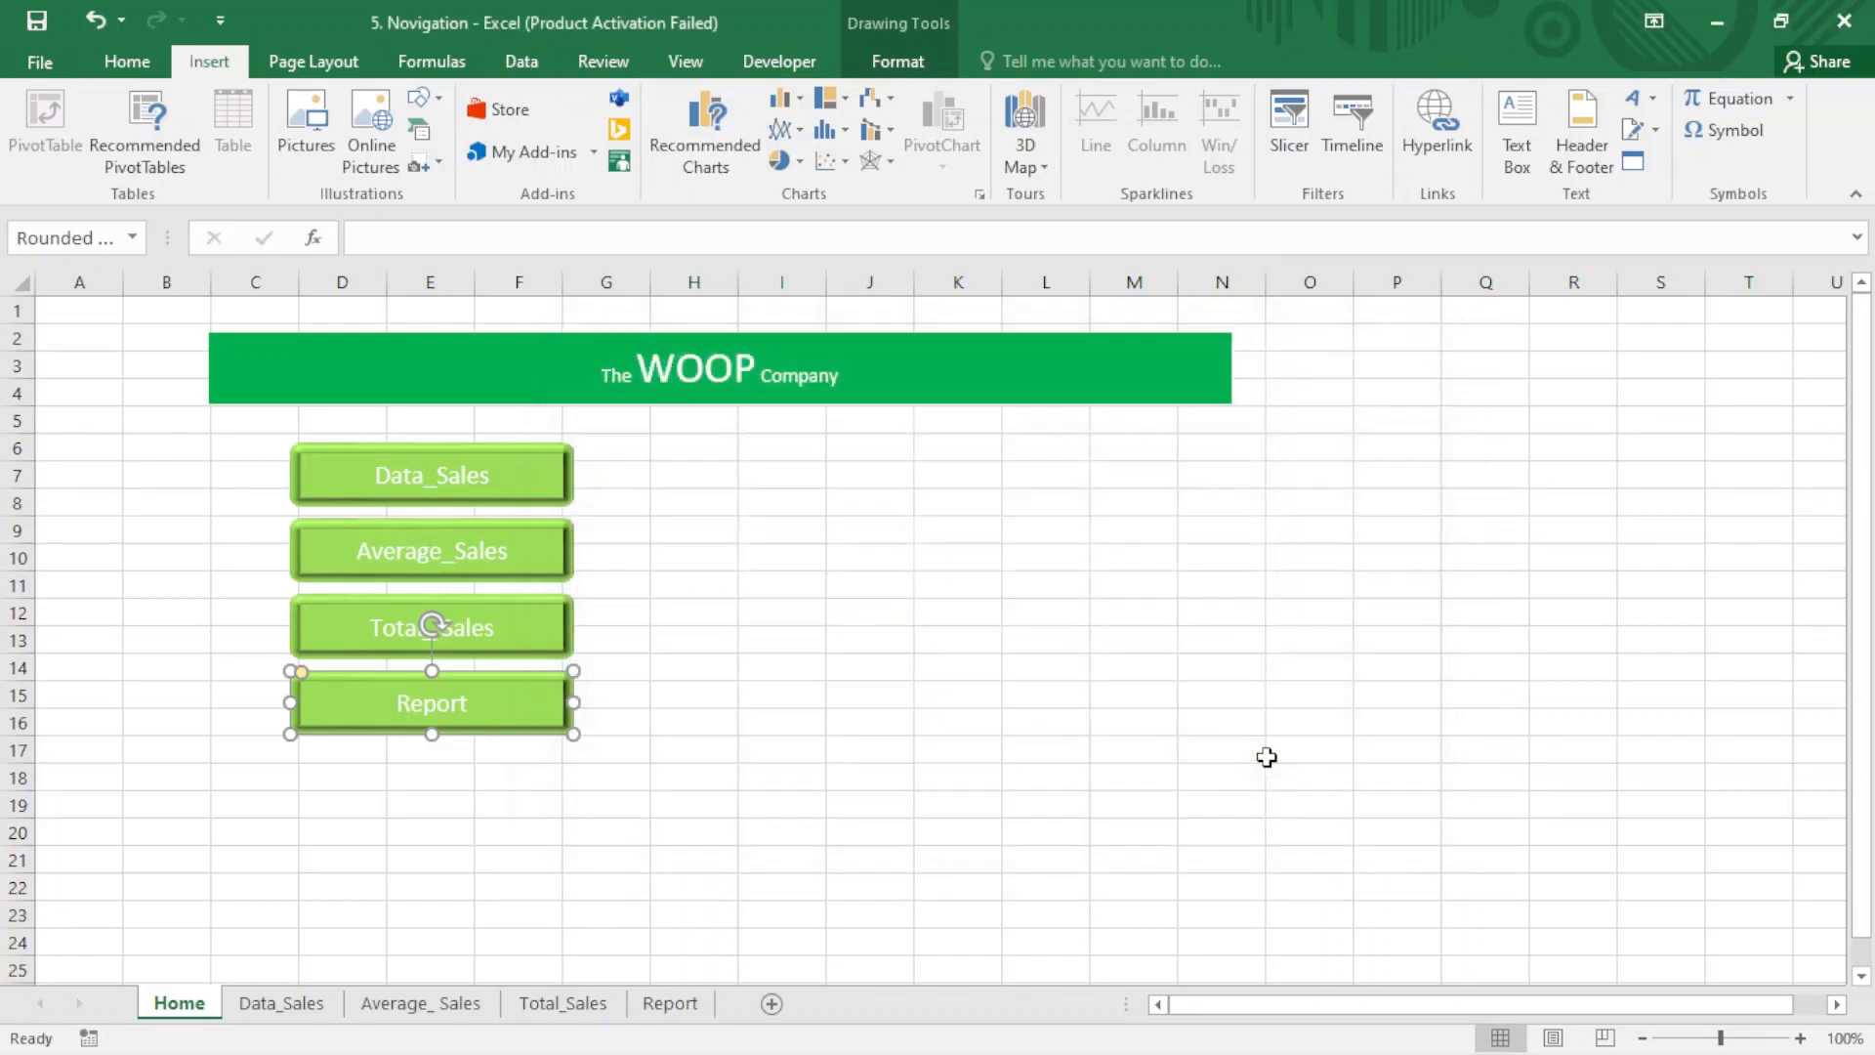
{"action": "left_click", "coordinate": [922, 776]}
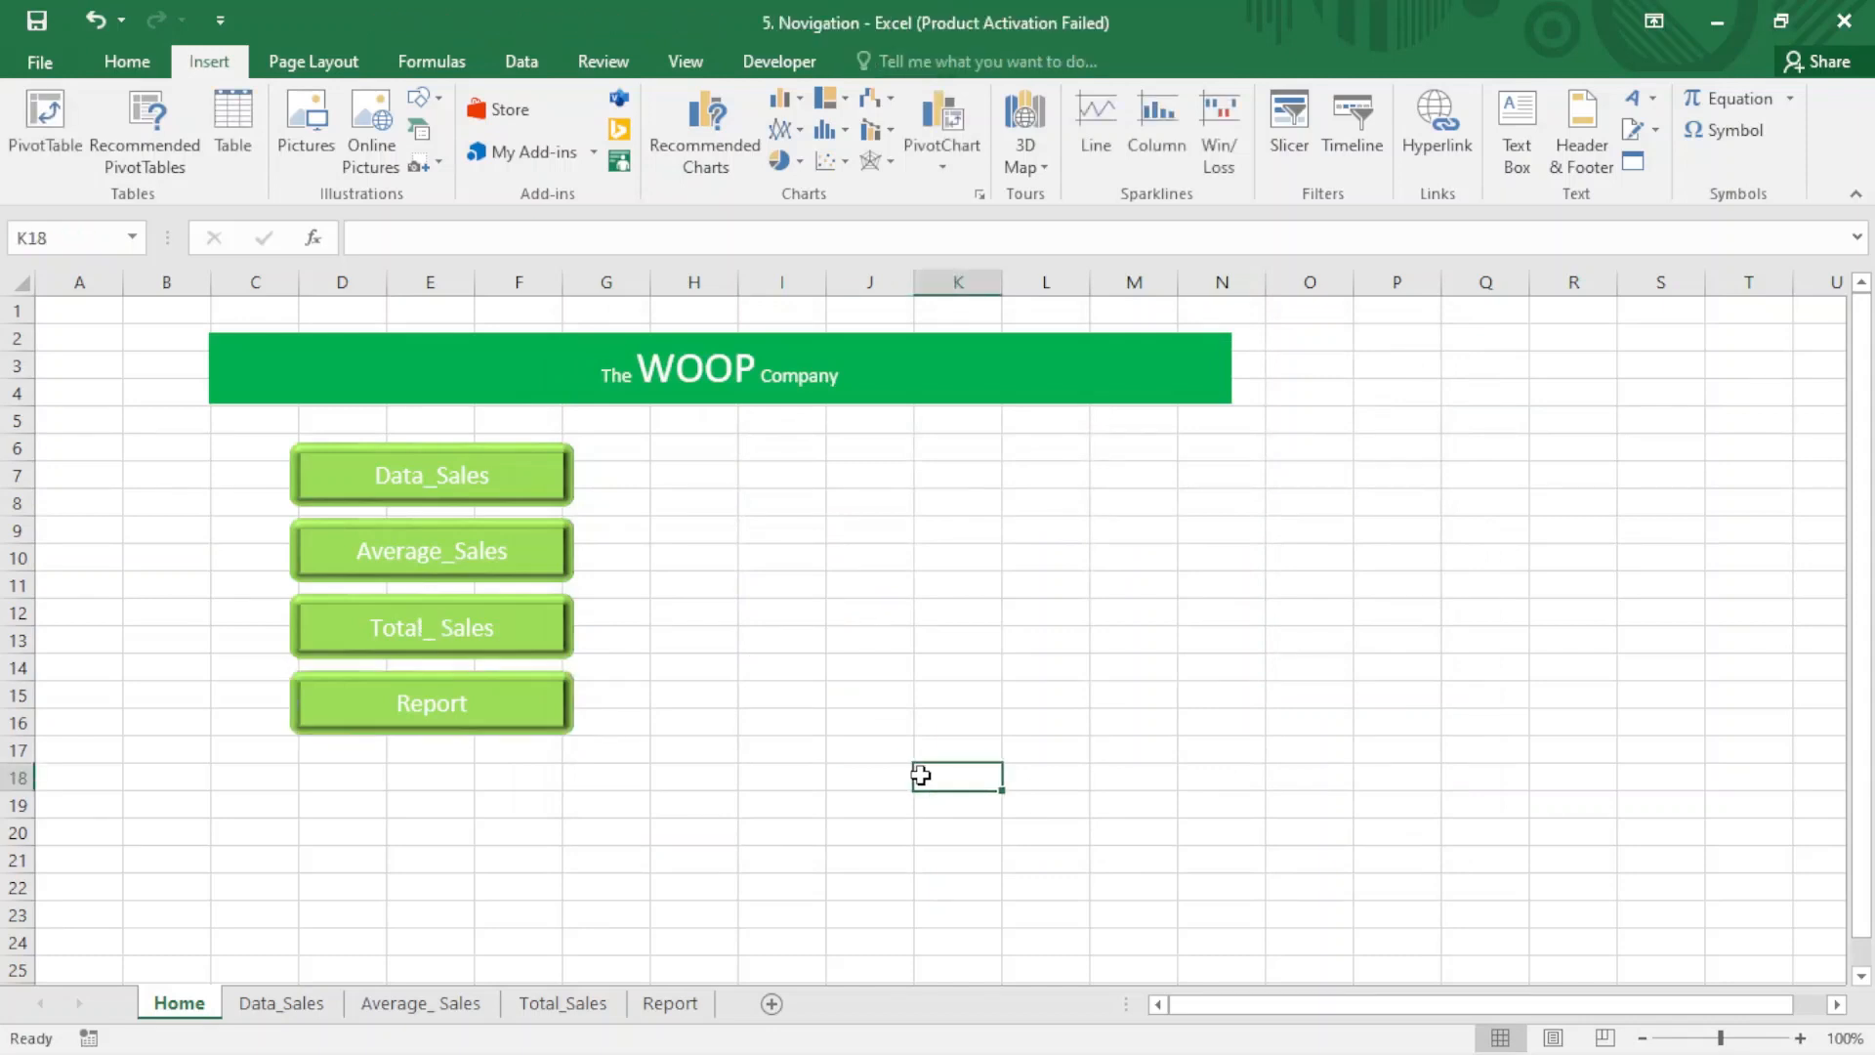
- Follow the Data_Sales button to its sheet and hyperlink the Home button there to cell A1 of the Home sheet
{"action": "left_click", "coordinate": [456, 487]}
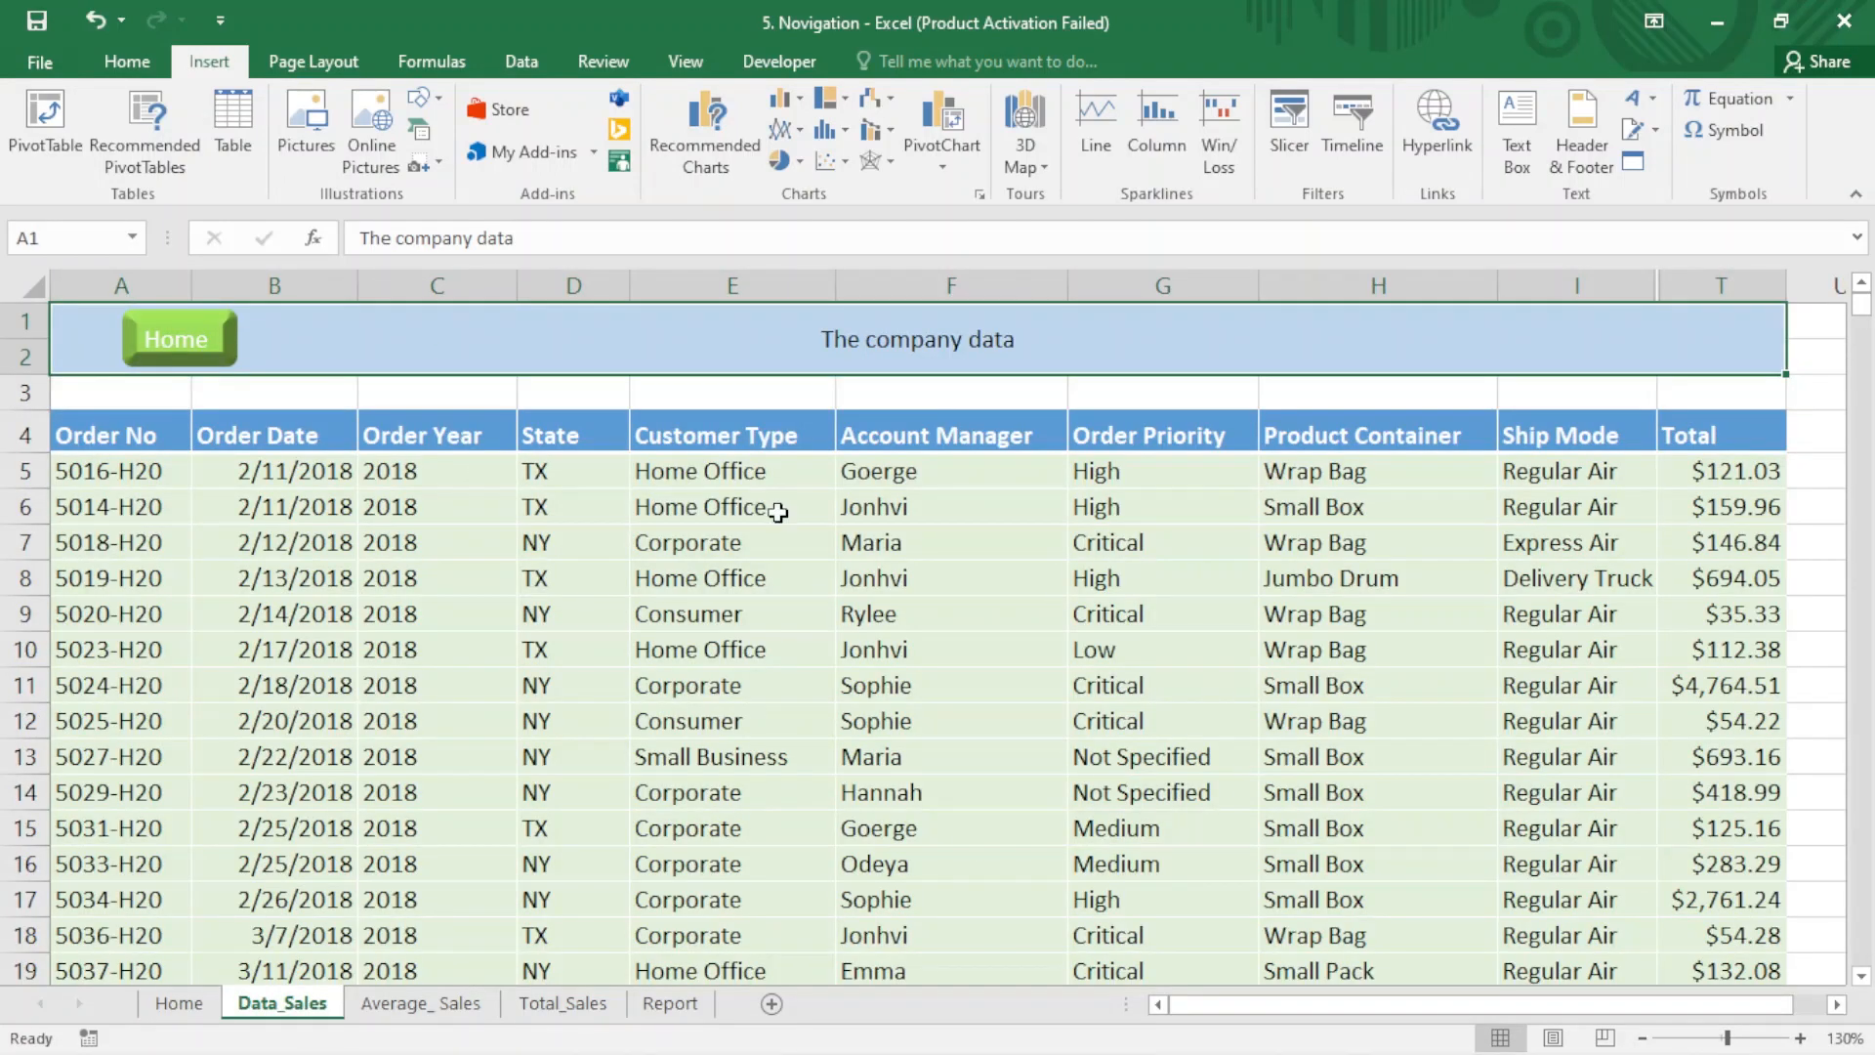
{"action": "left_click", "coordinate": [210, 348], "text": "ctrl"}
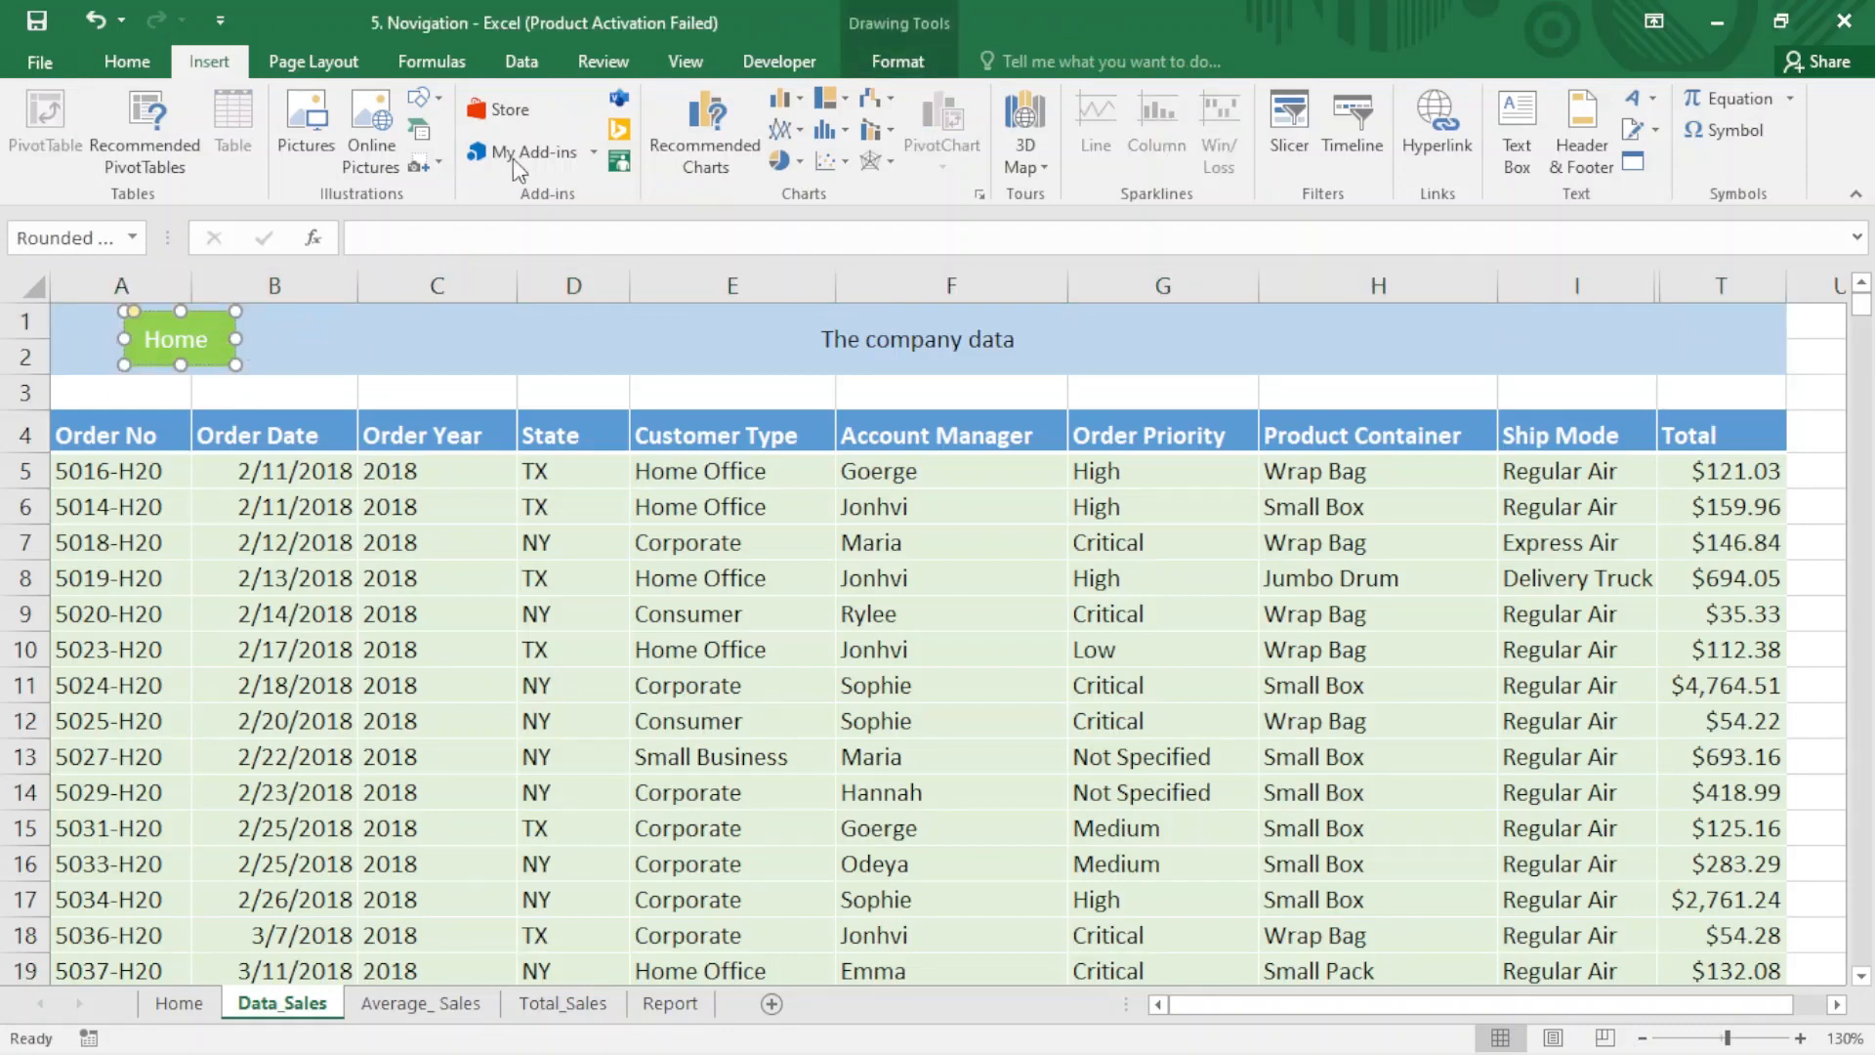
{"action": "left_click", "coordinate": [1454, 135]}
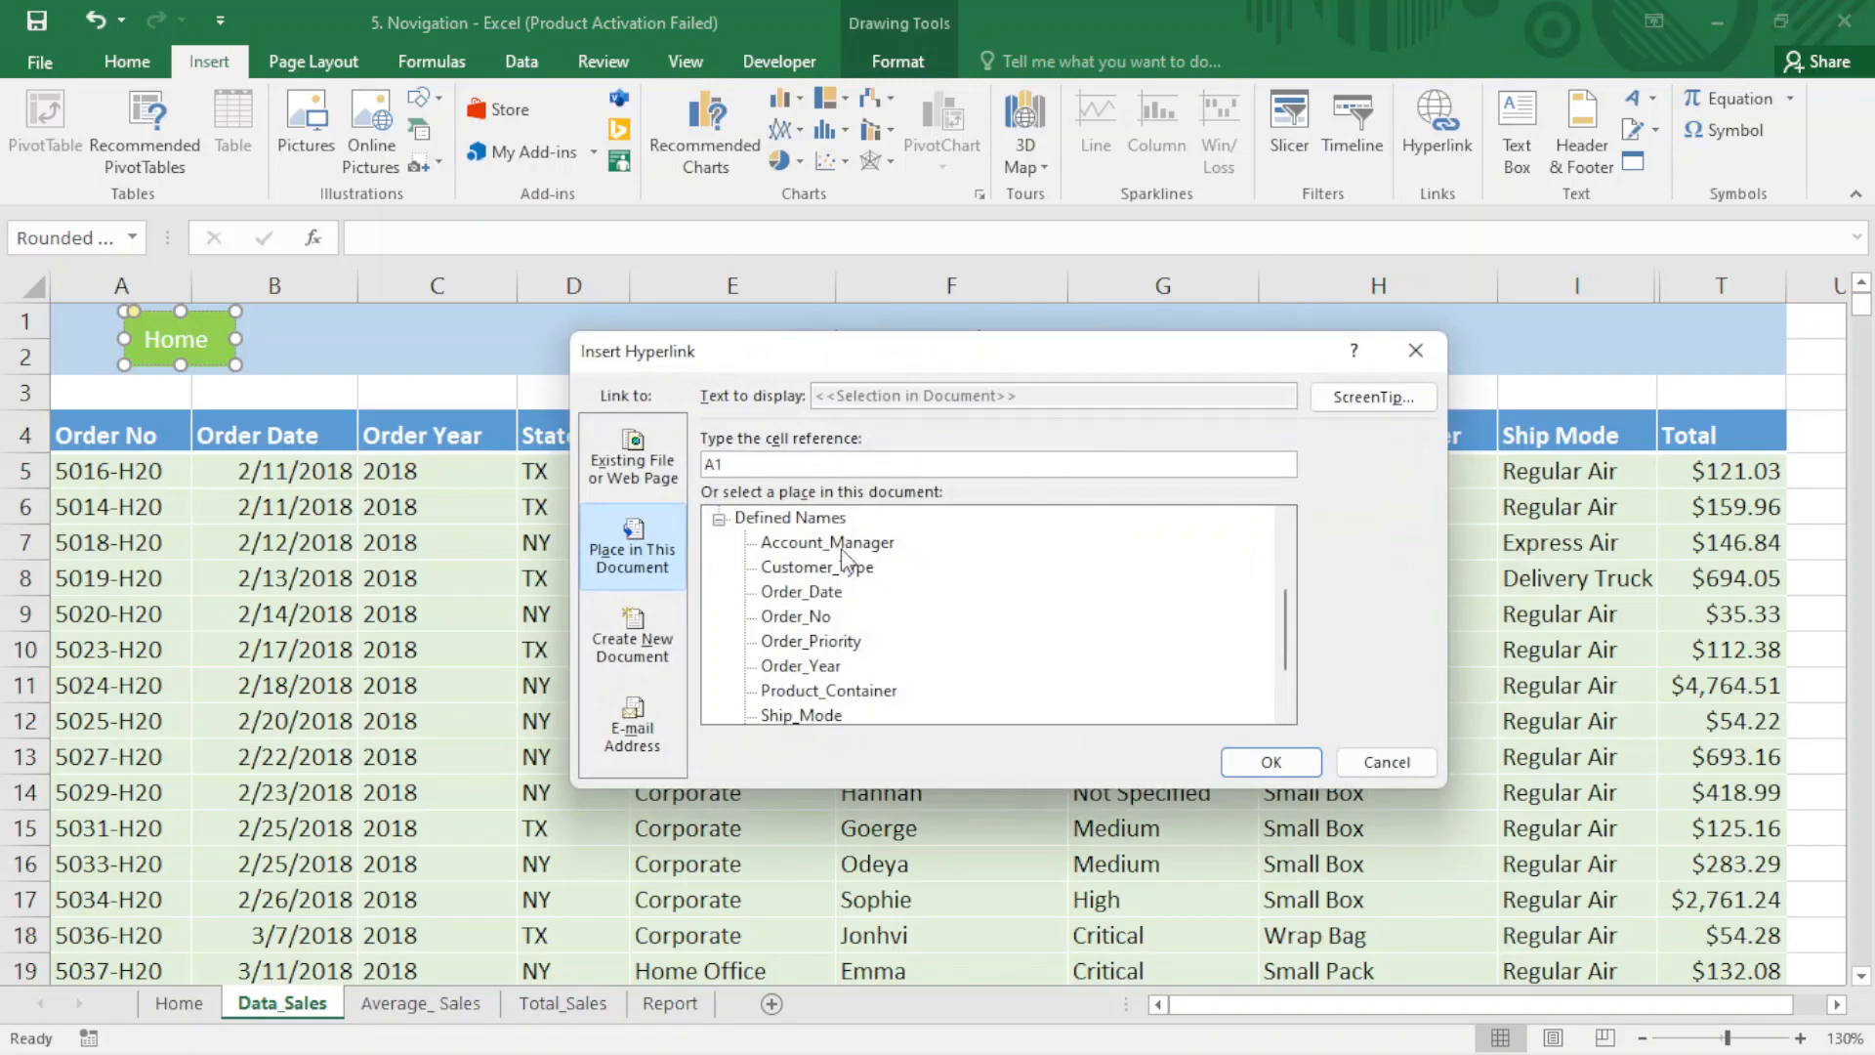
{"action": "left_click", "coordinate": [719, 519]}
{"action": "left_click", "coordinate": [783, 544]}
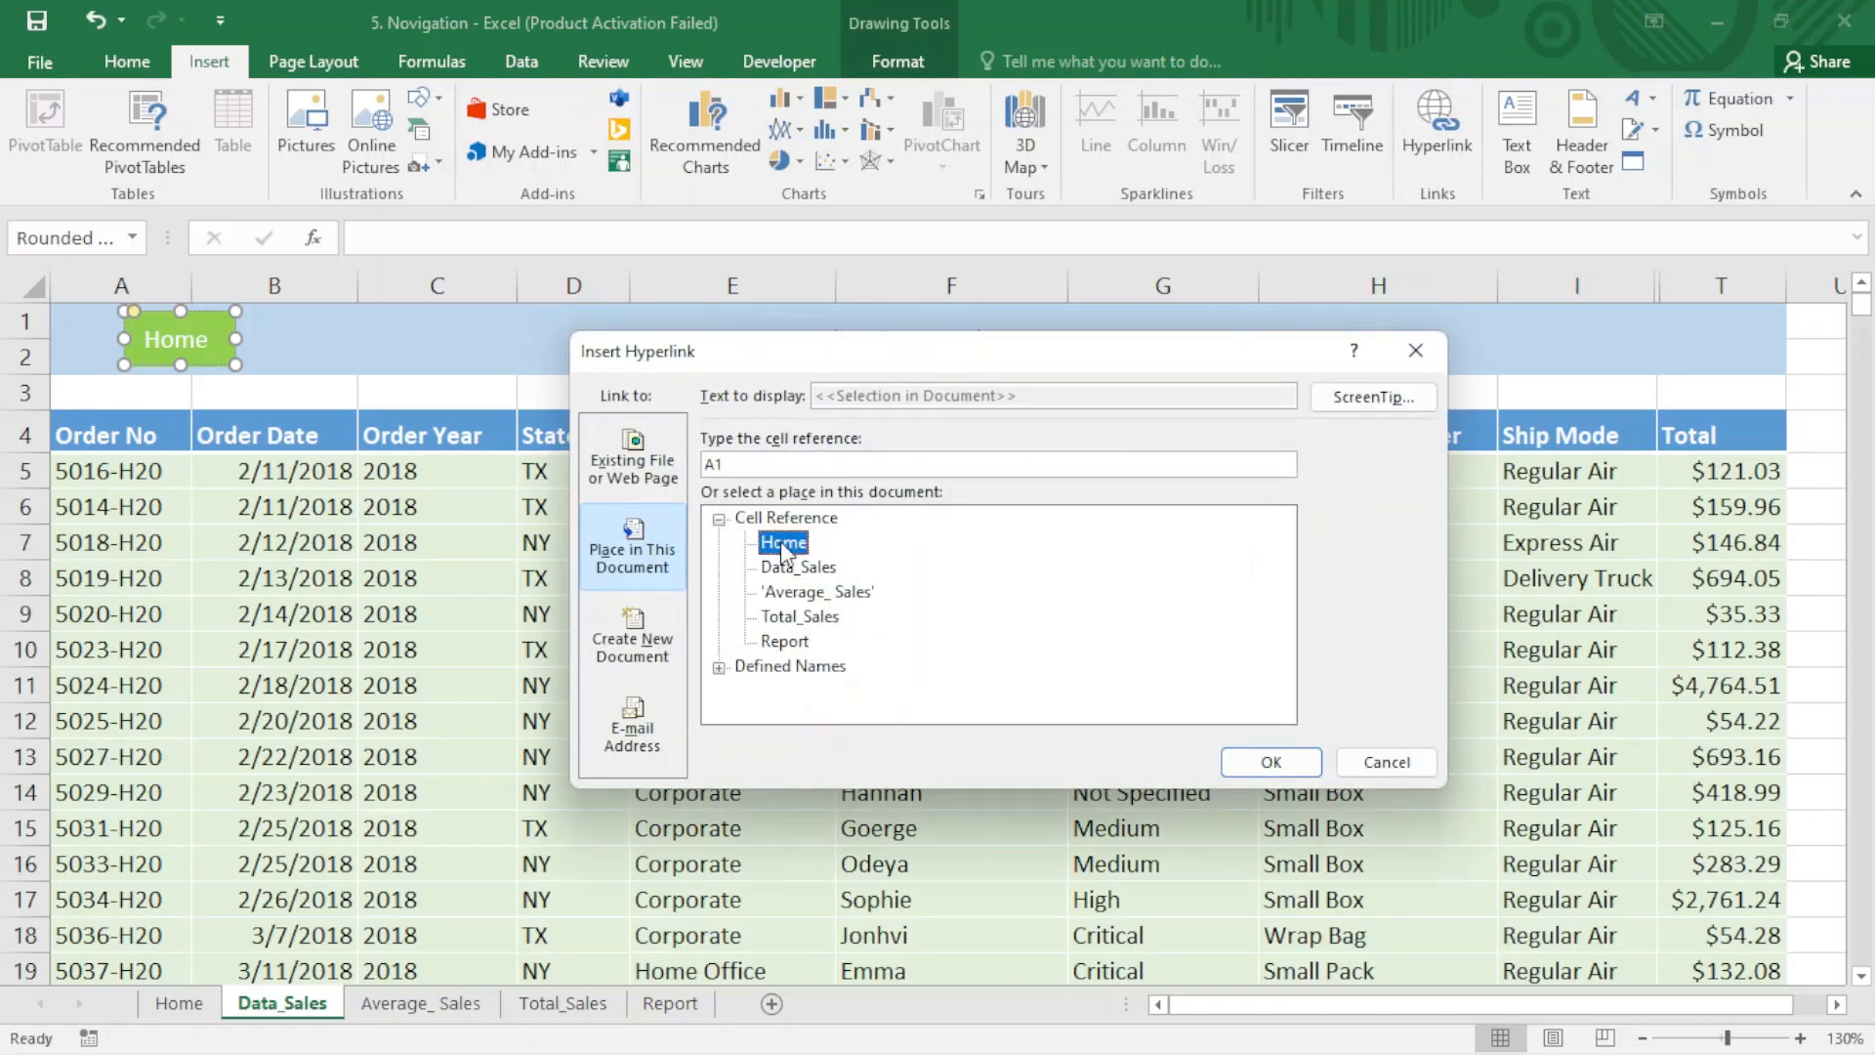
{"action": "left_click", "coordinate": [1269, 761]}
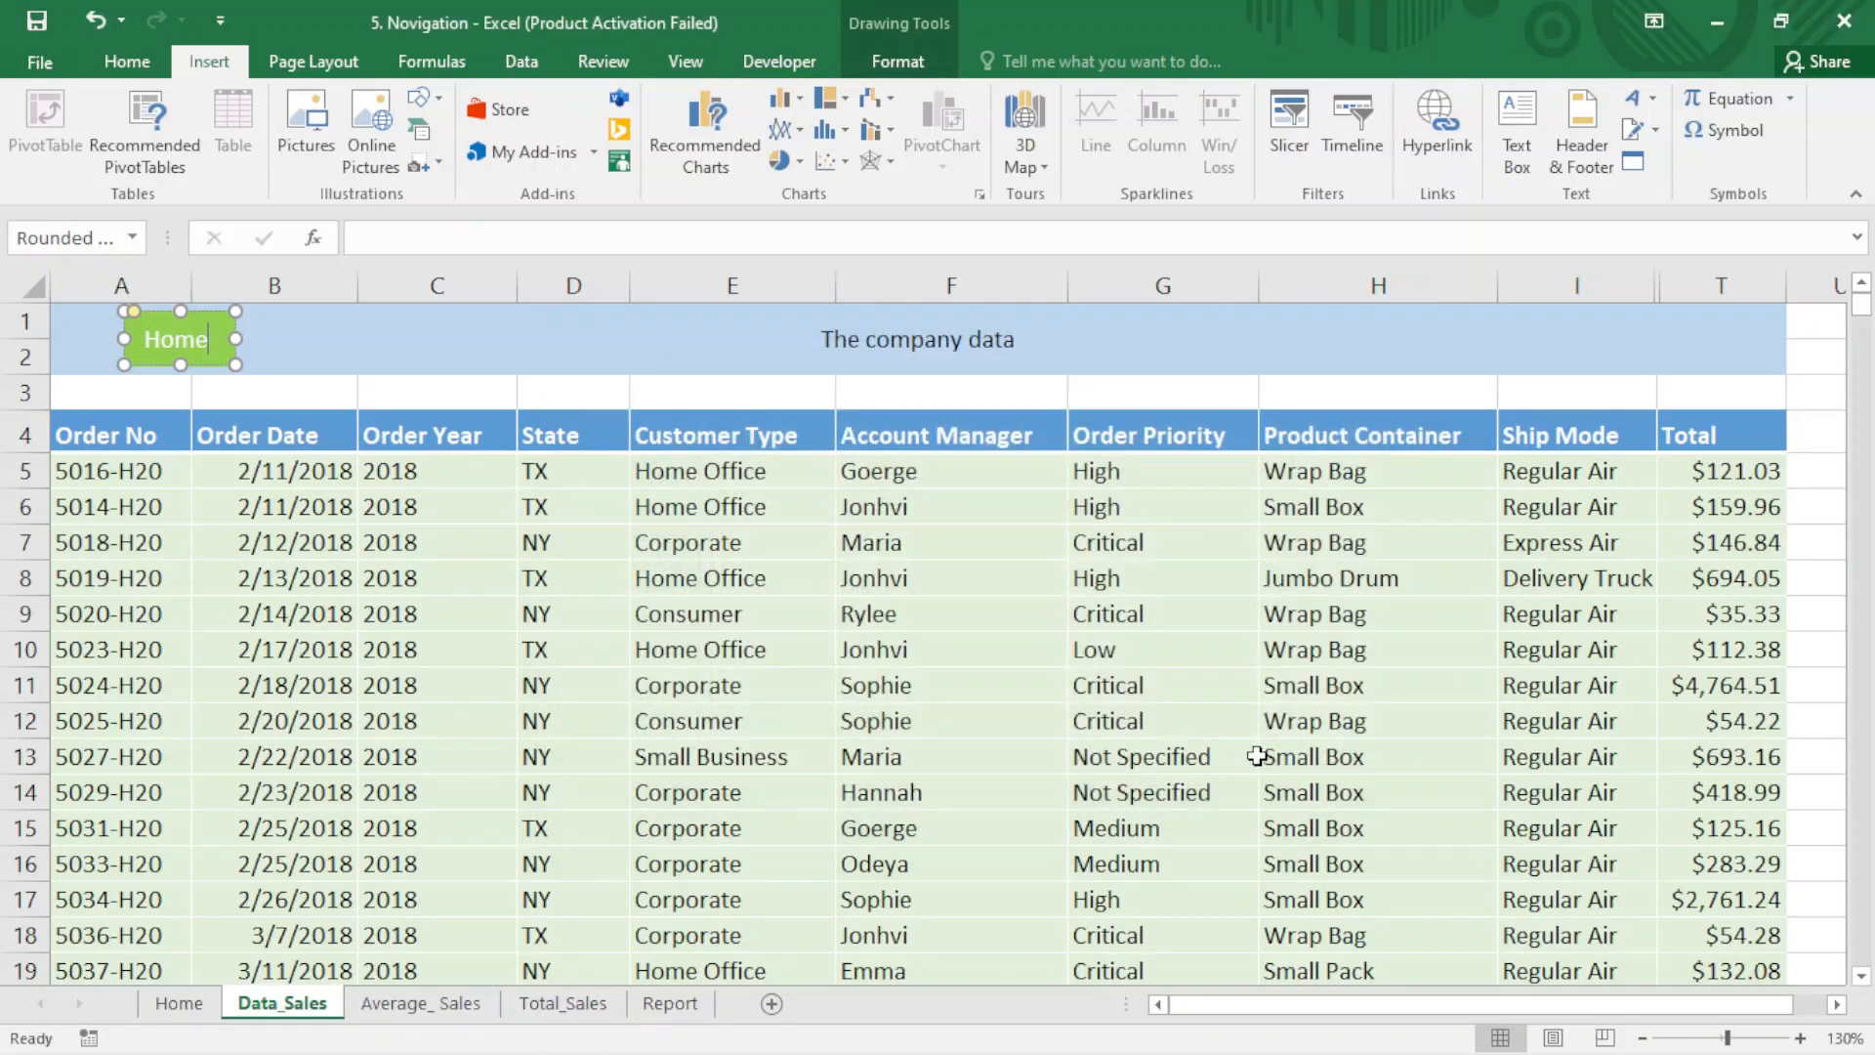
{"action": "left_click", "coordinate": [753, 757]}
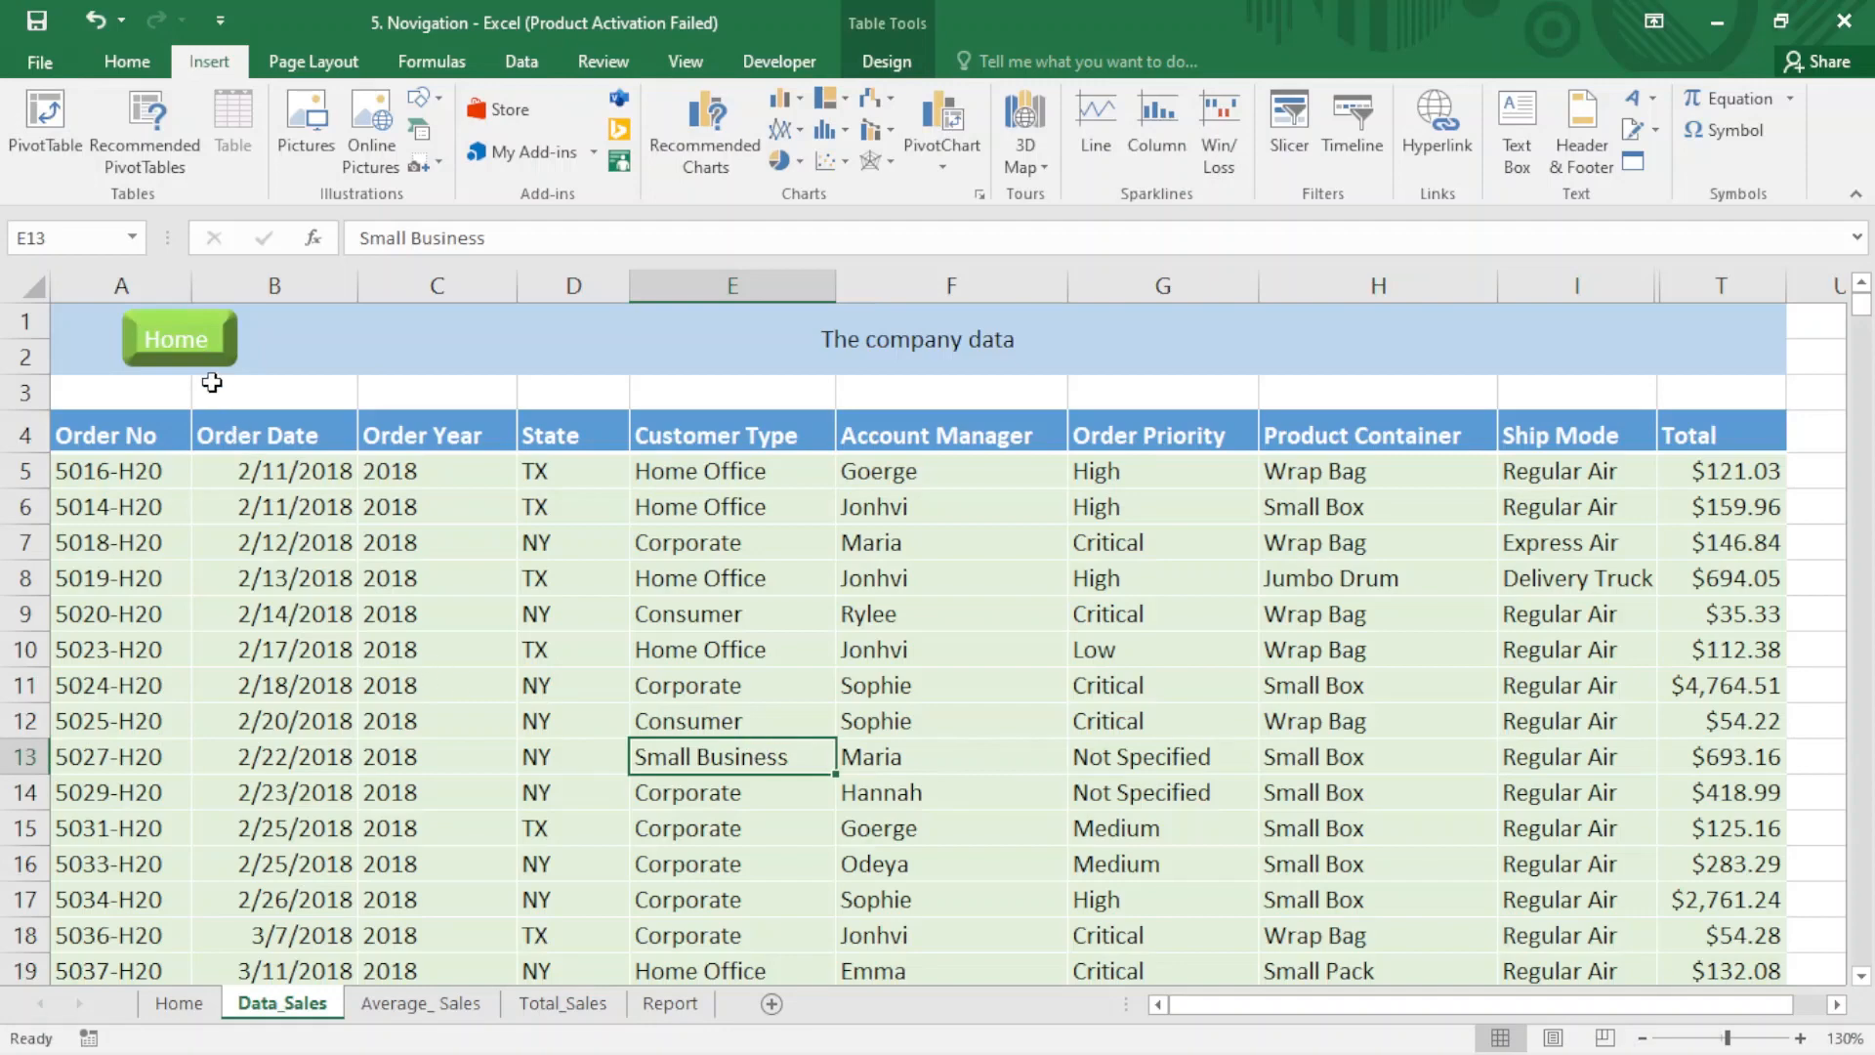
- Test the links from Data_Sales to Home, on to the Average_ Sales sheet, and back to Home
{"action": "left_click", "coordinate": [191, 350]}
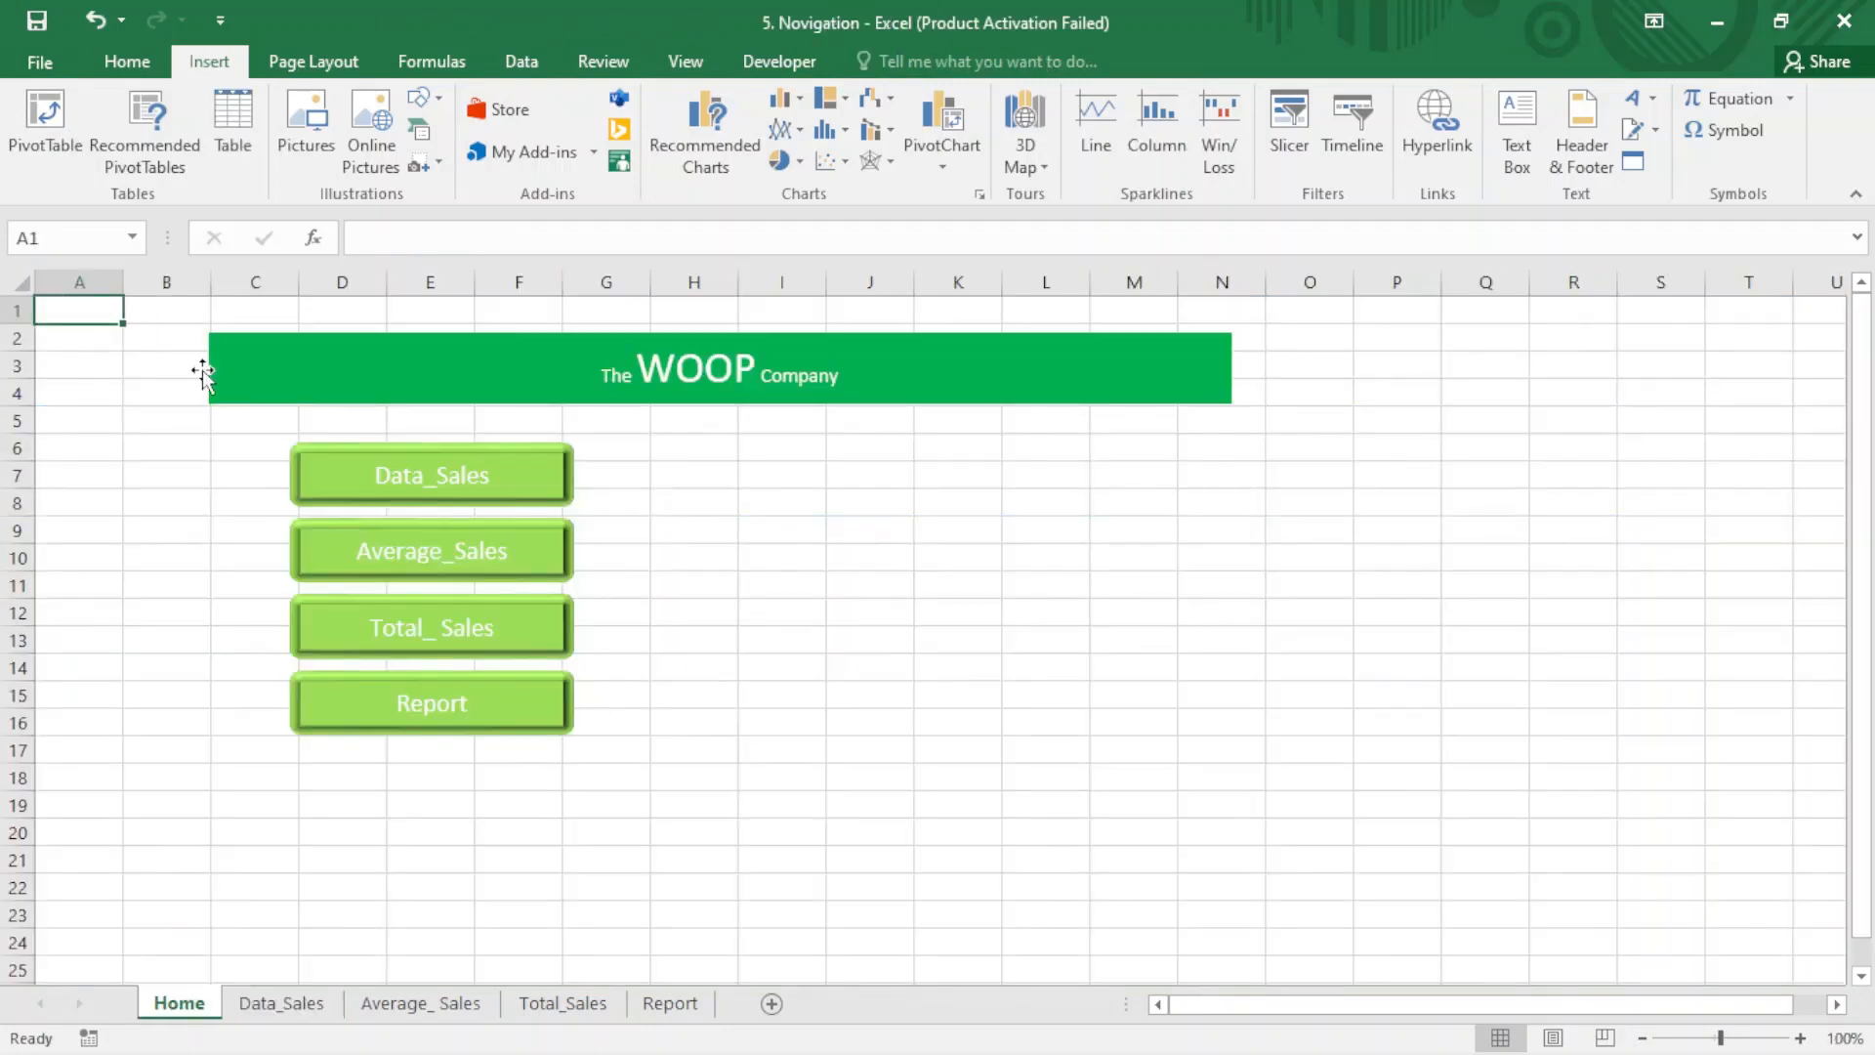
{"action": "left_click", "coordinate": [340, 535]}
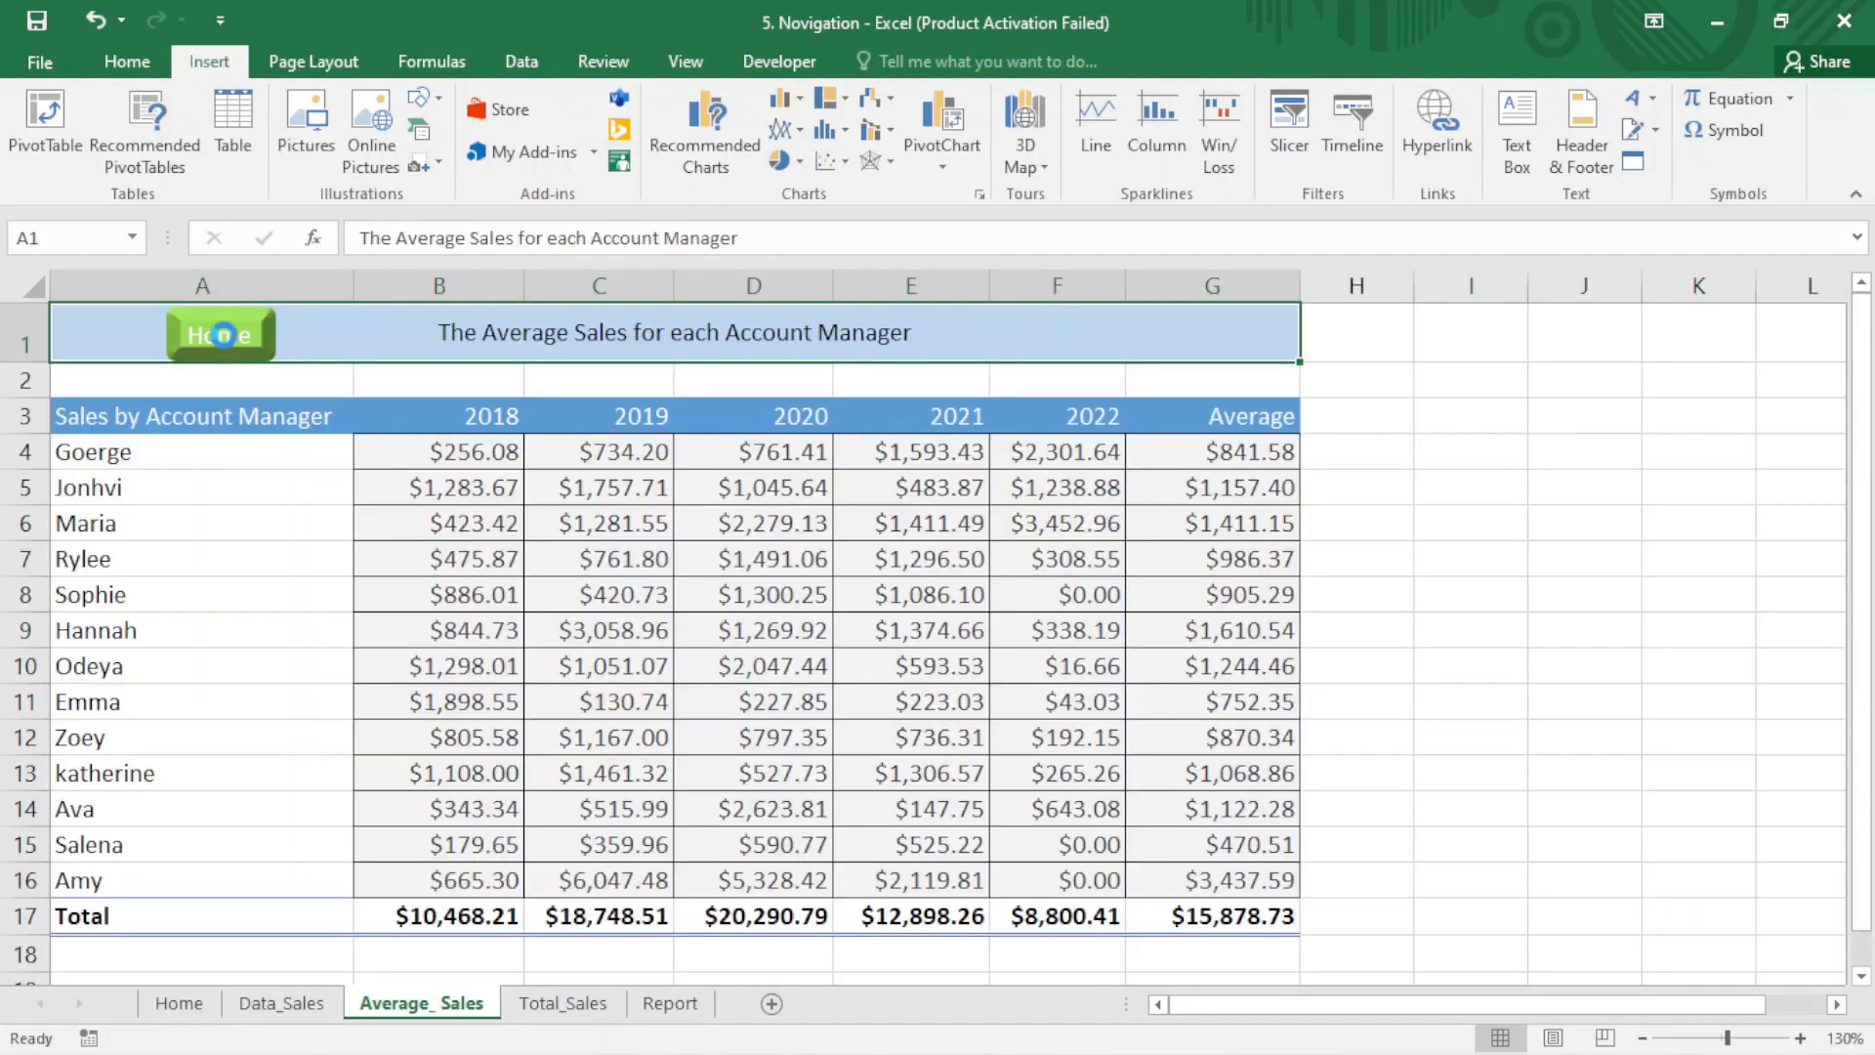
{"action": "left_click", "coordinate": [225, 339]}
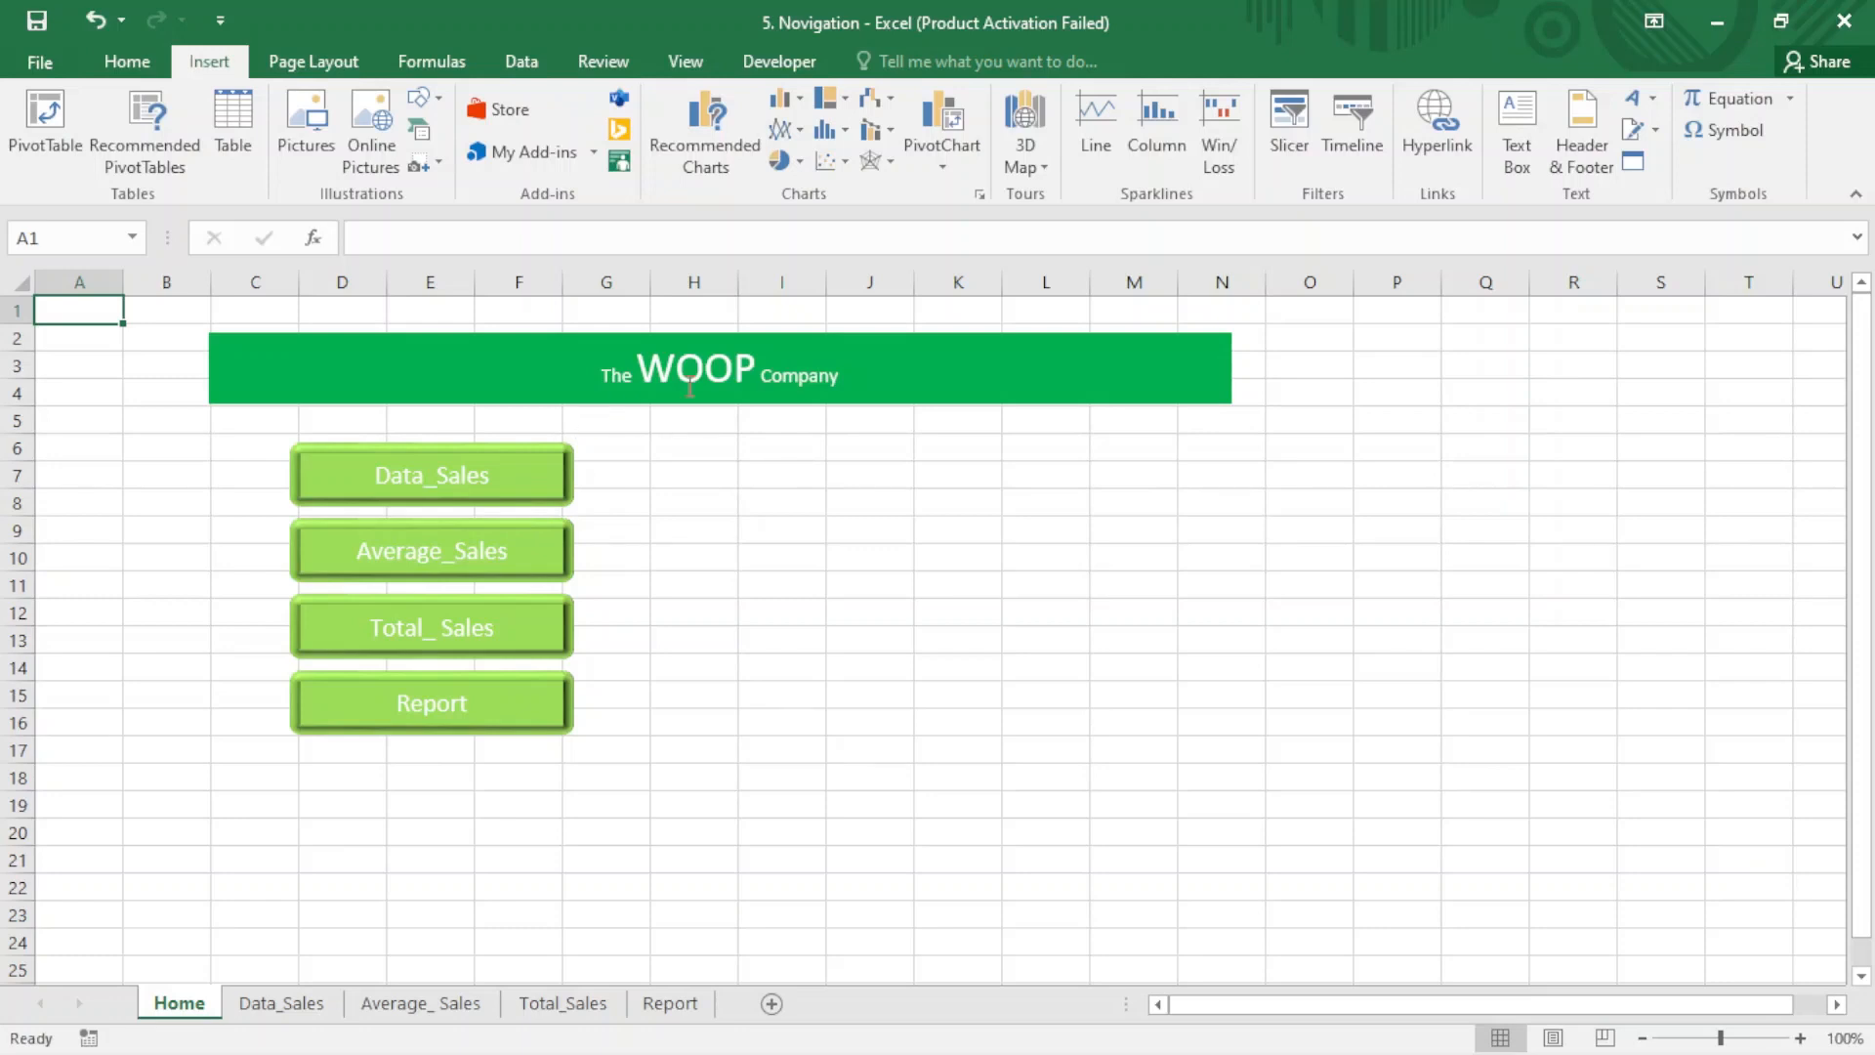
- Hyperlink the WOOP Company banner on the Home sheet to the existing file 4. documentation.xlsx
{"action": "left_click", "coordinate": [881, 379]}
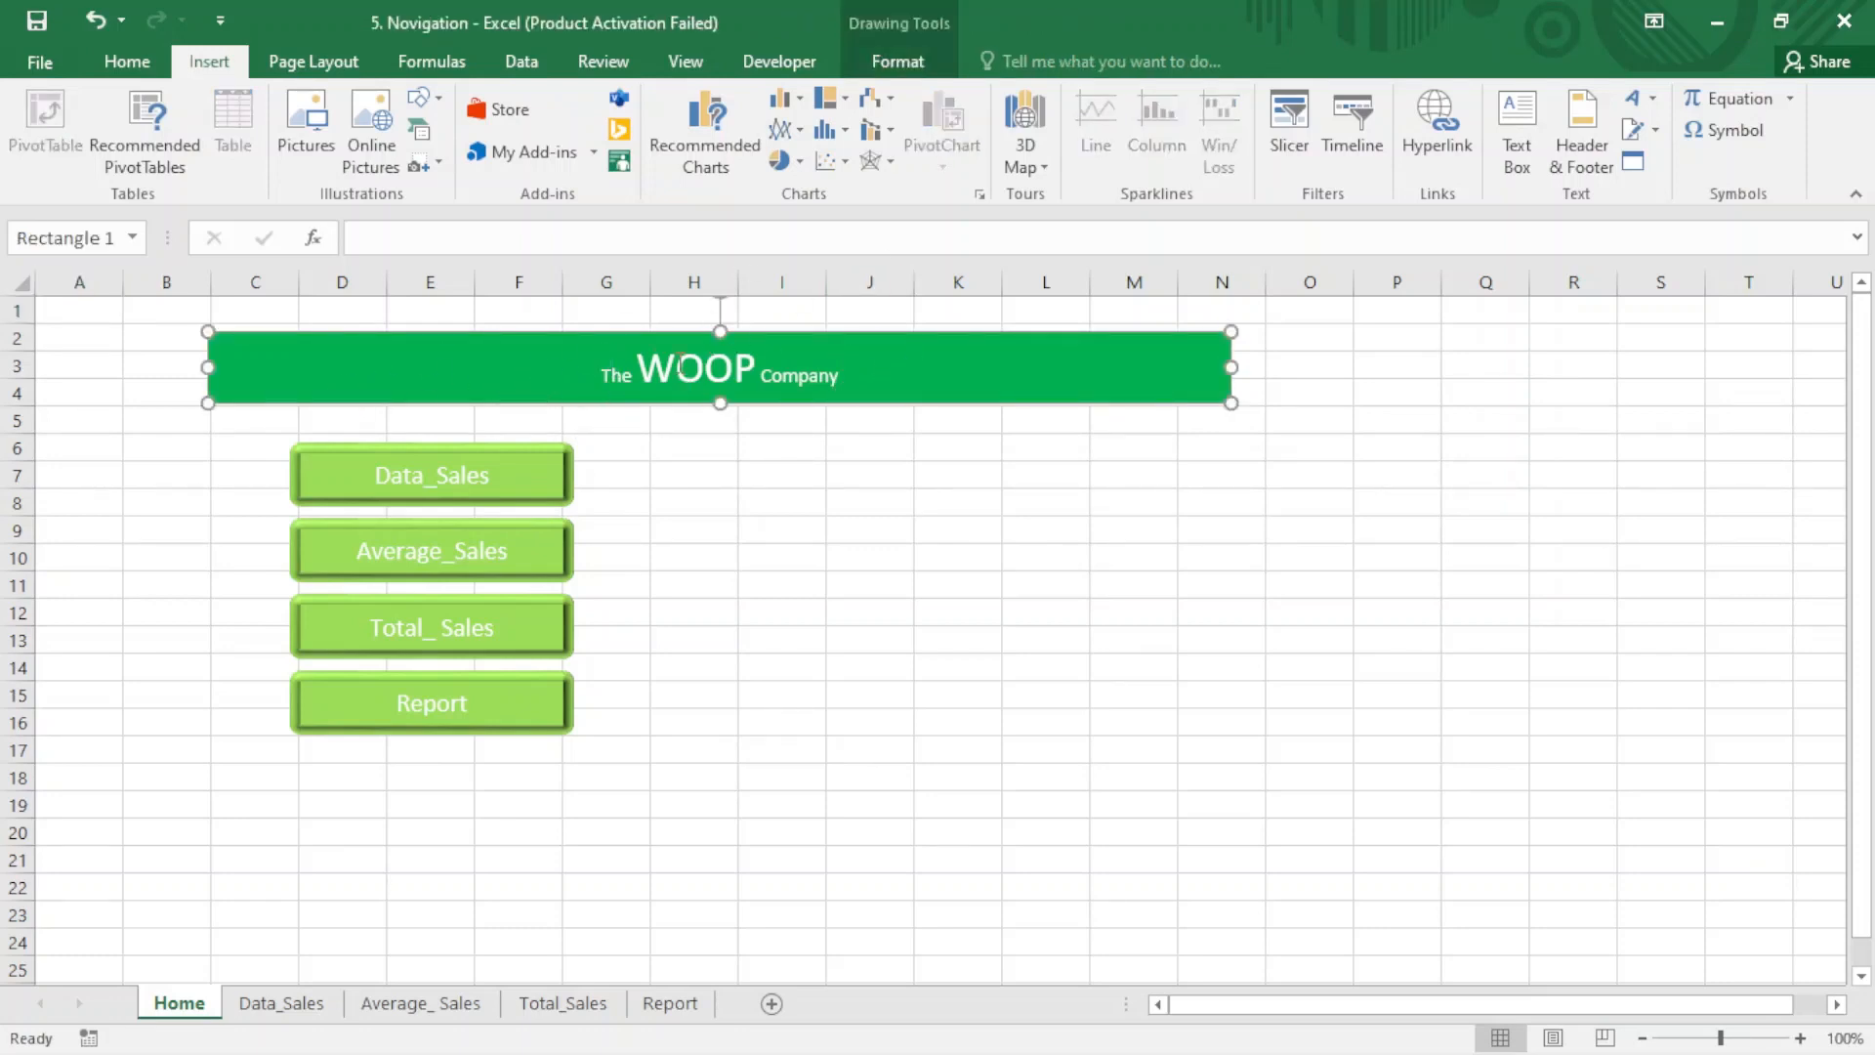
{"action": "left_click", "coordinate": [1432, 154]}
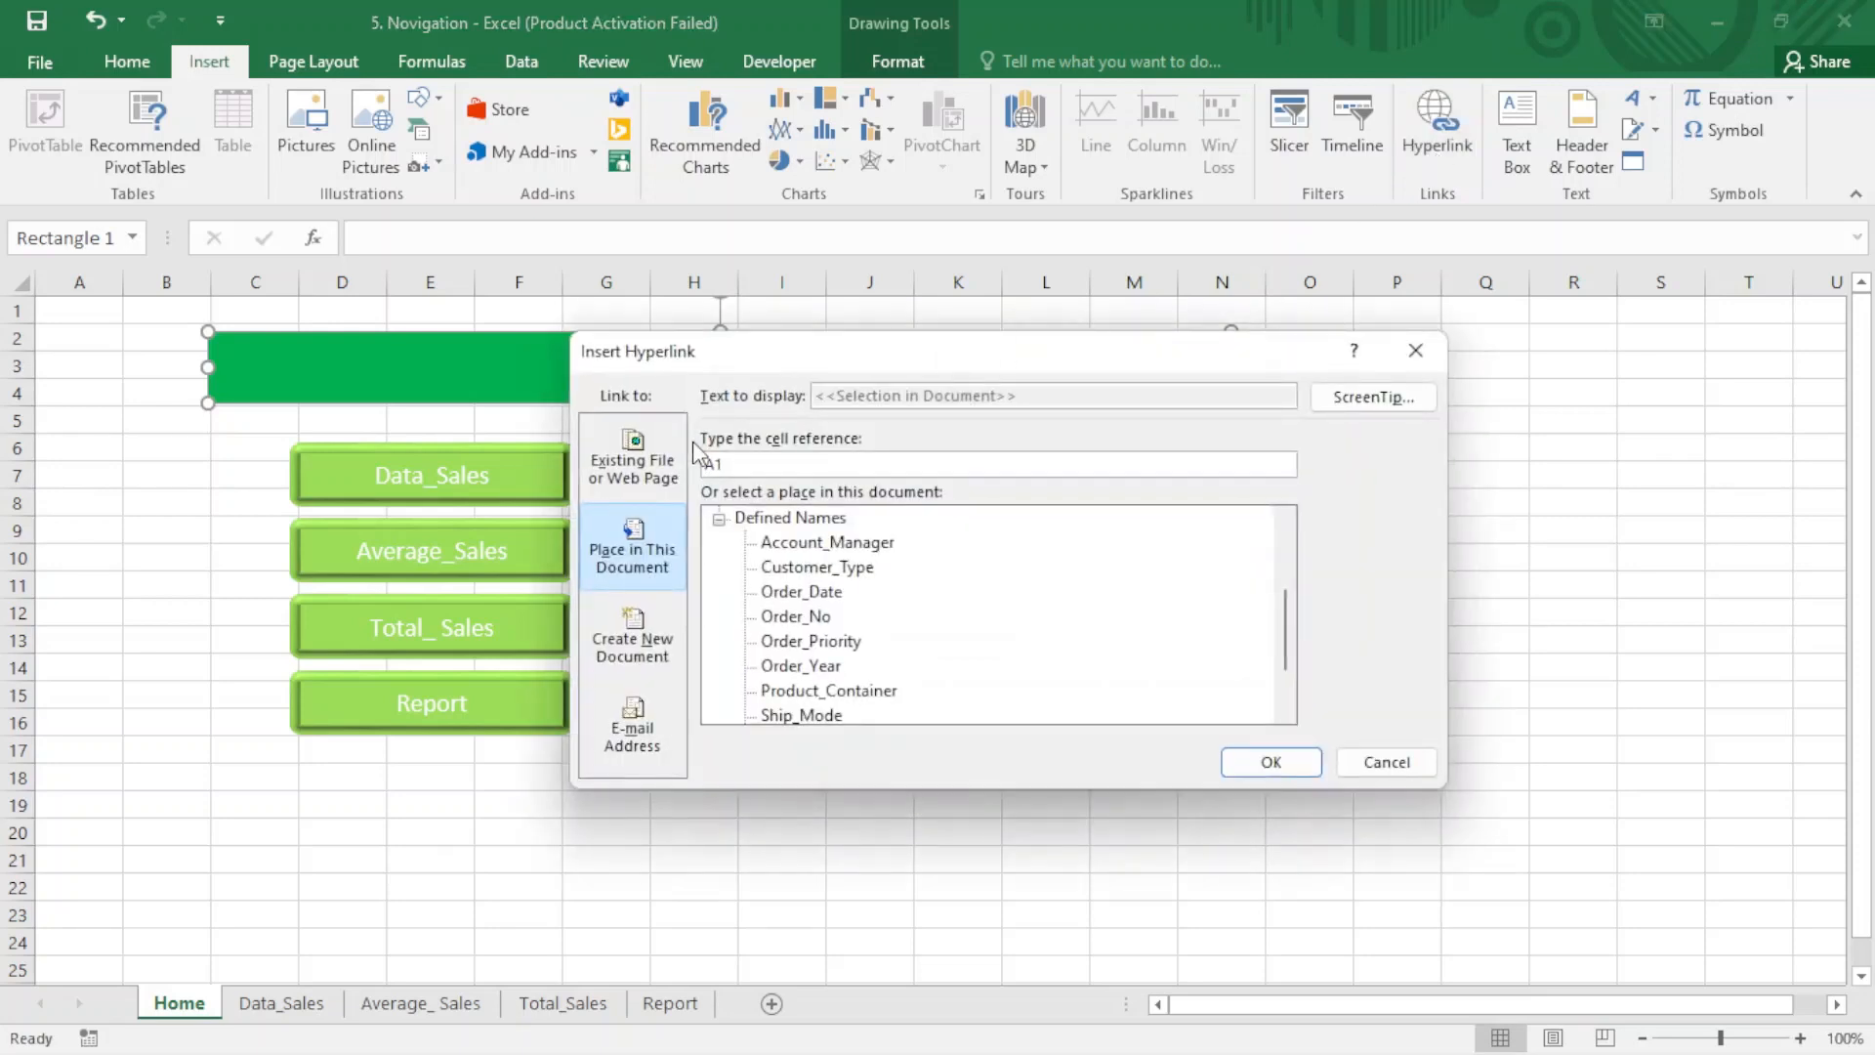
{"action": "left_click", "coordinate": [644, 471]}
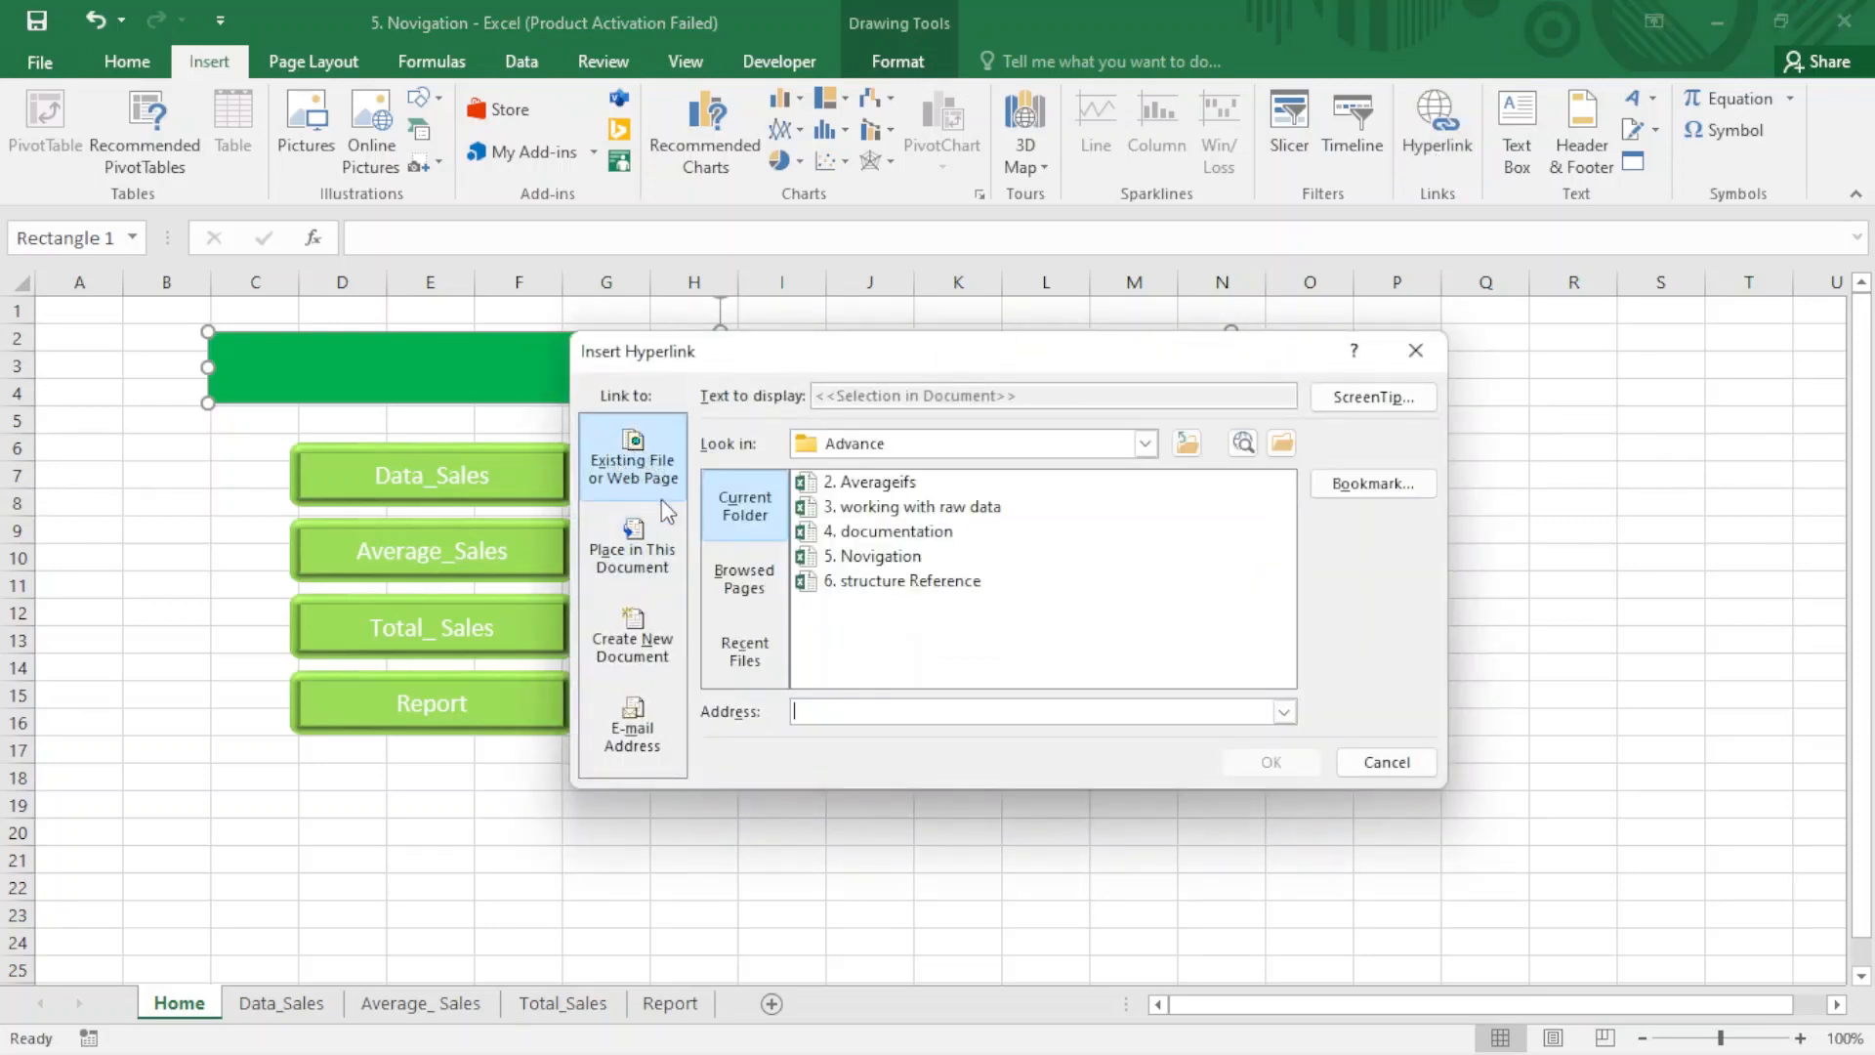
{"action": "left_click", "coordinate": [874, 540]}
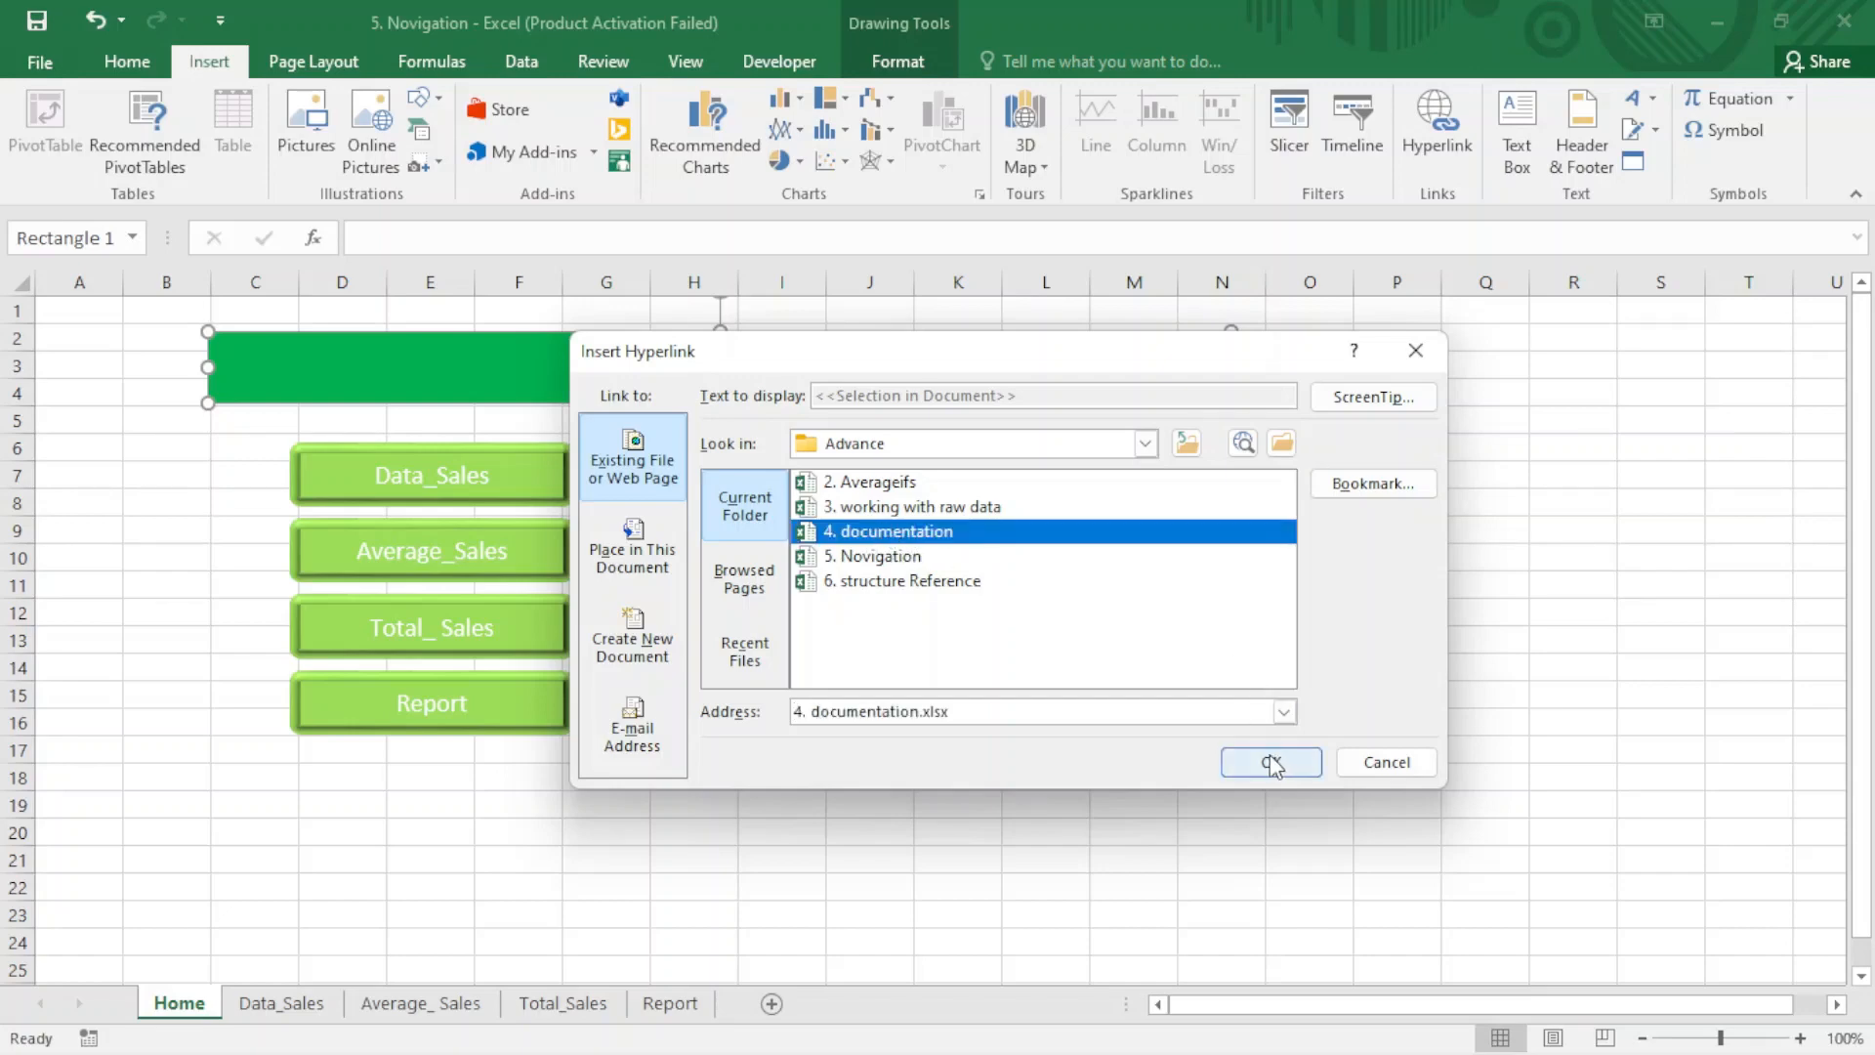
{"action": "left_click", "coordinate": [1270, 762]}
{"action": "left_click", "coordinate": [961, 771]}
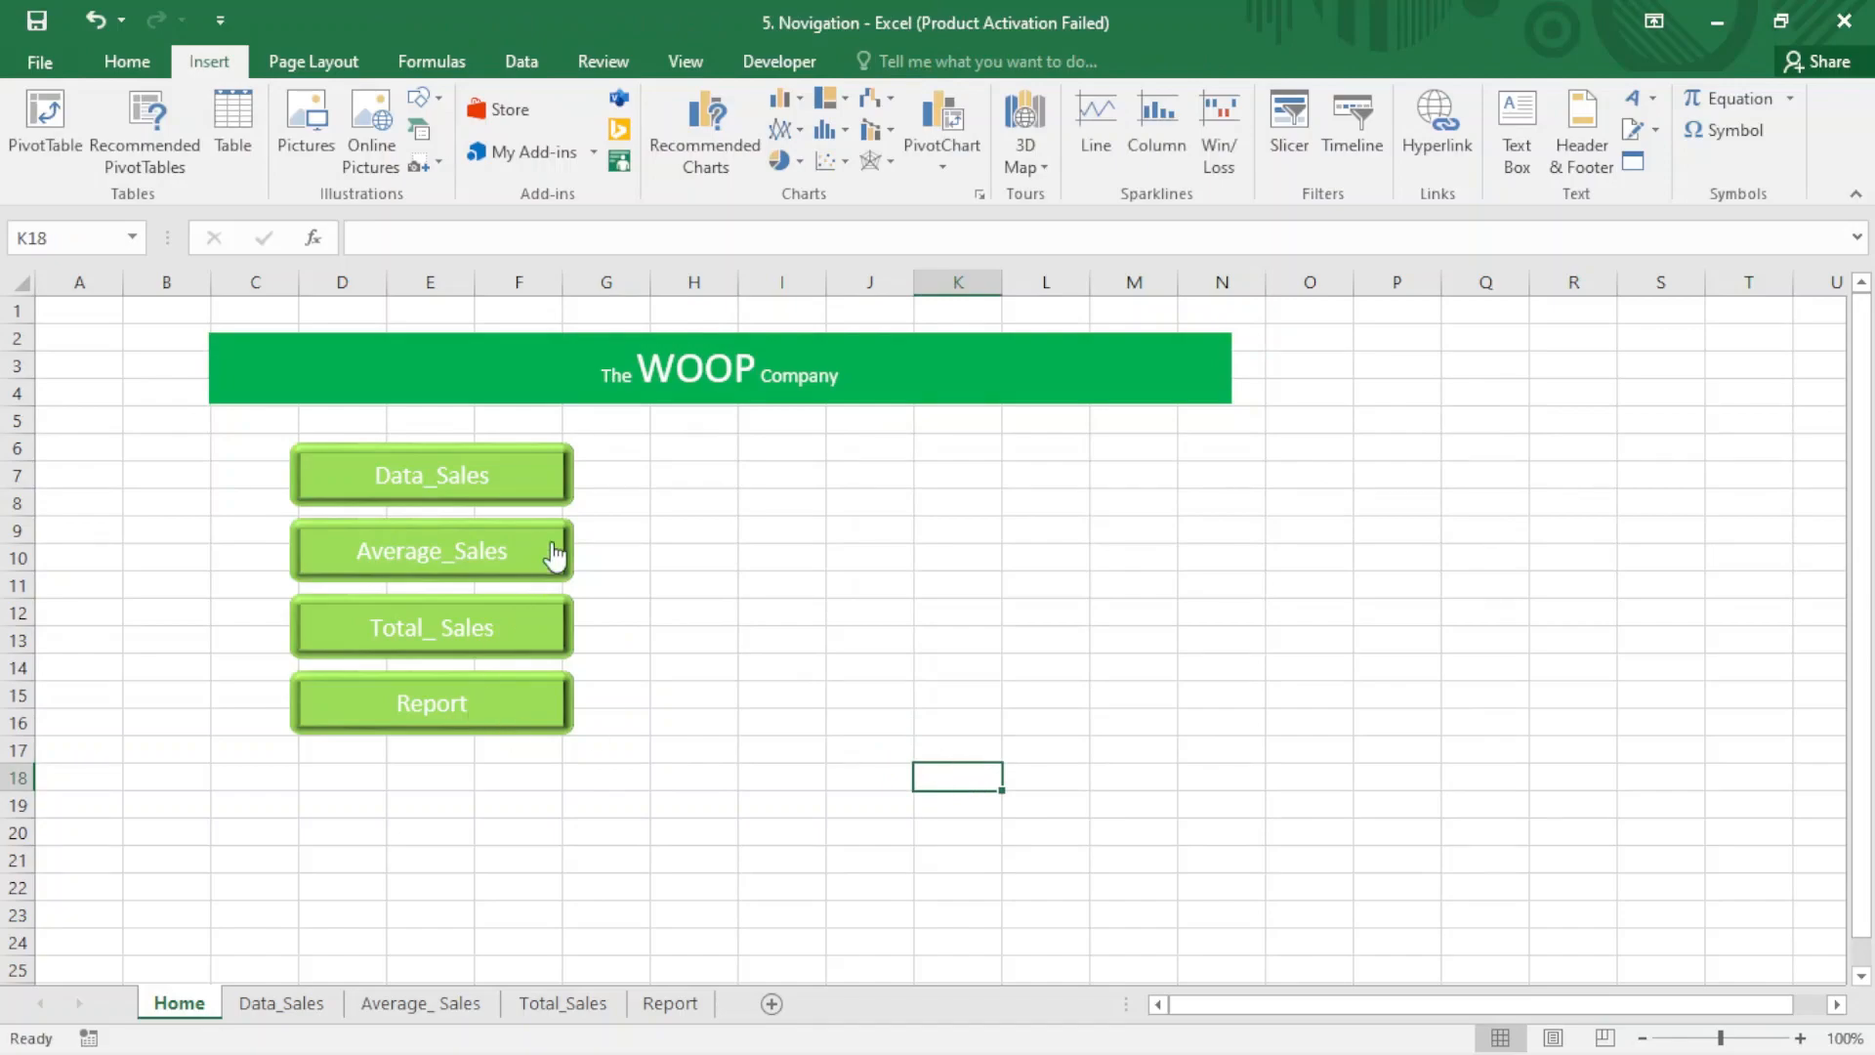
- Follow the banner link to the documentation workbook and hyperlink its Documentation title in A1 to the file 5. Novigation.xlsx
{"action": "left_click", "coordinate": [683, 391]}
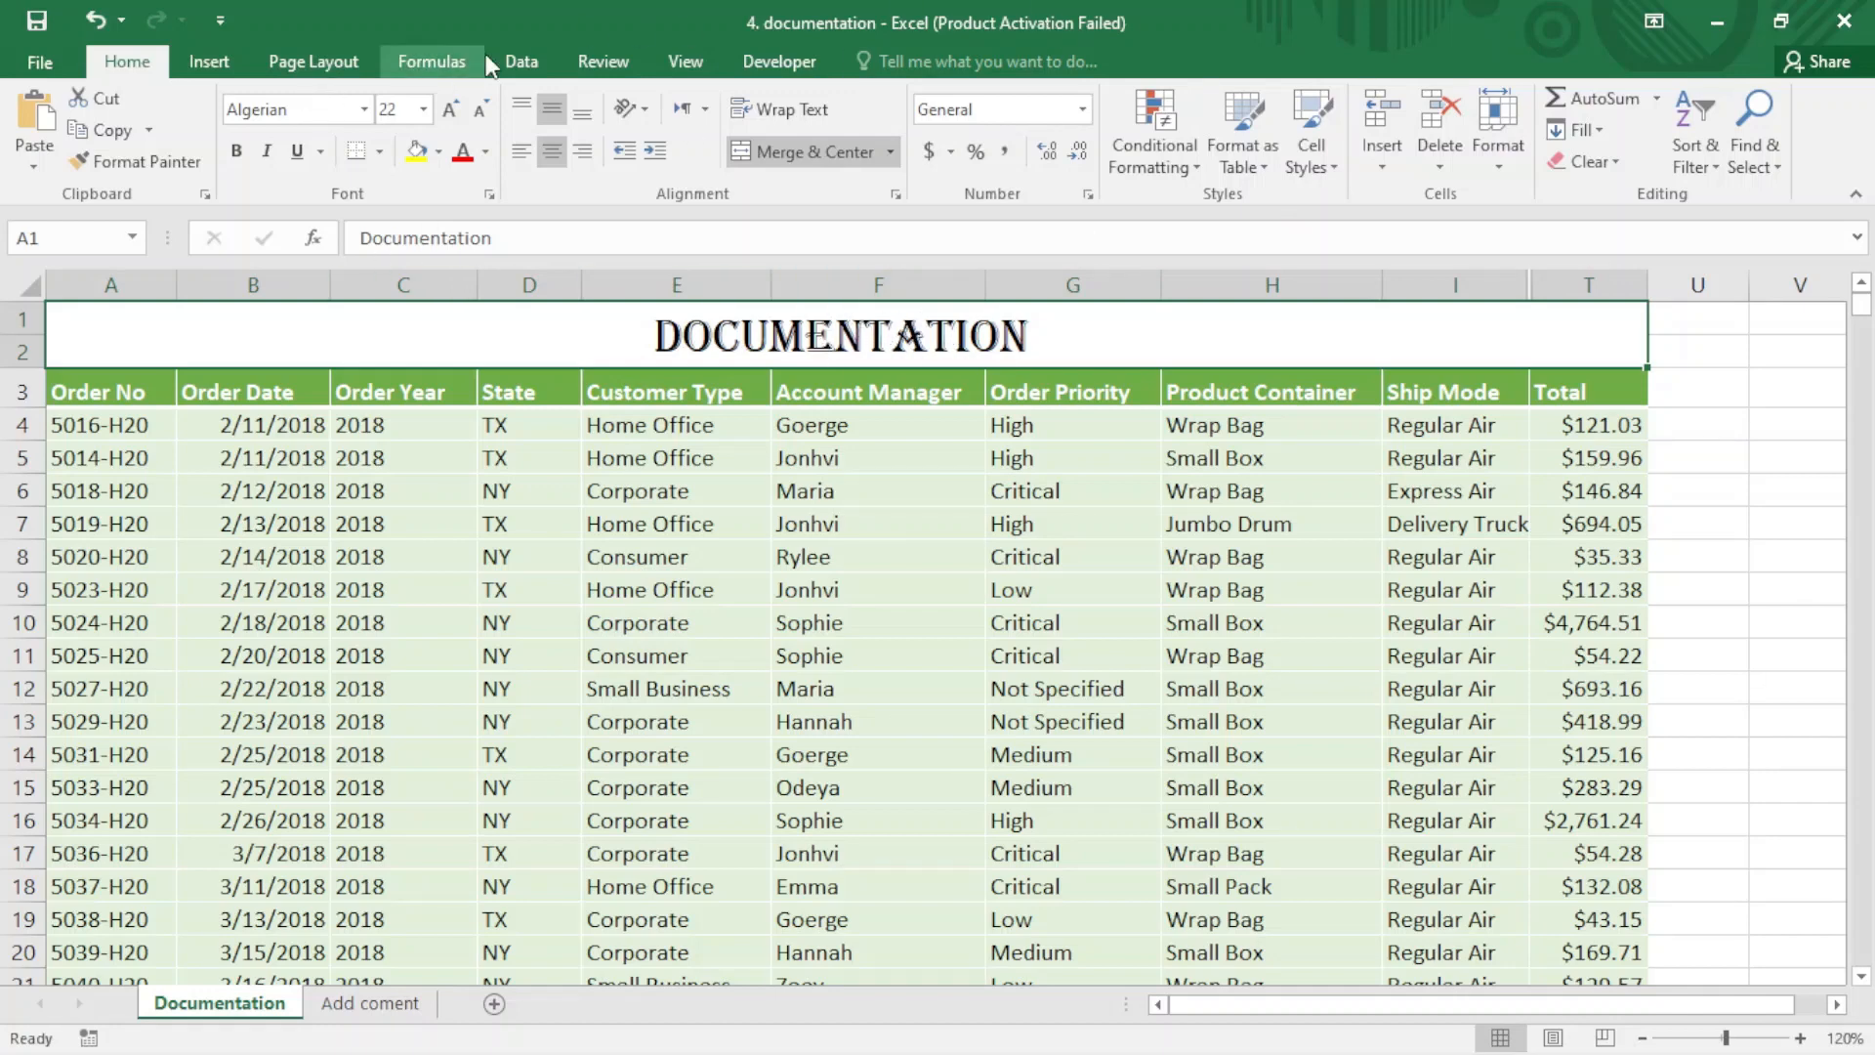
{"action": "left_click", "coordinate": [211, 63]}
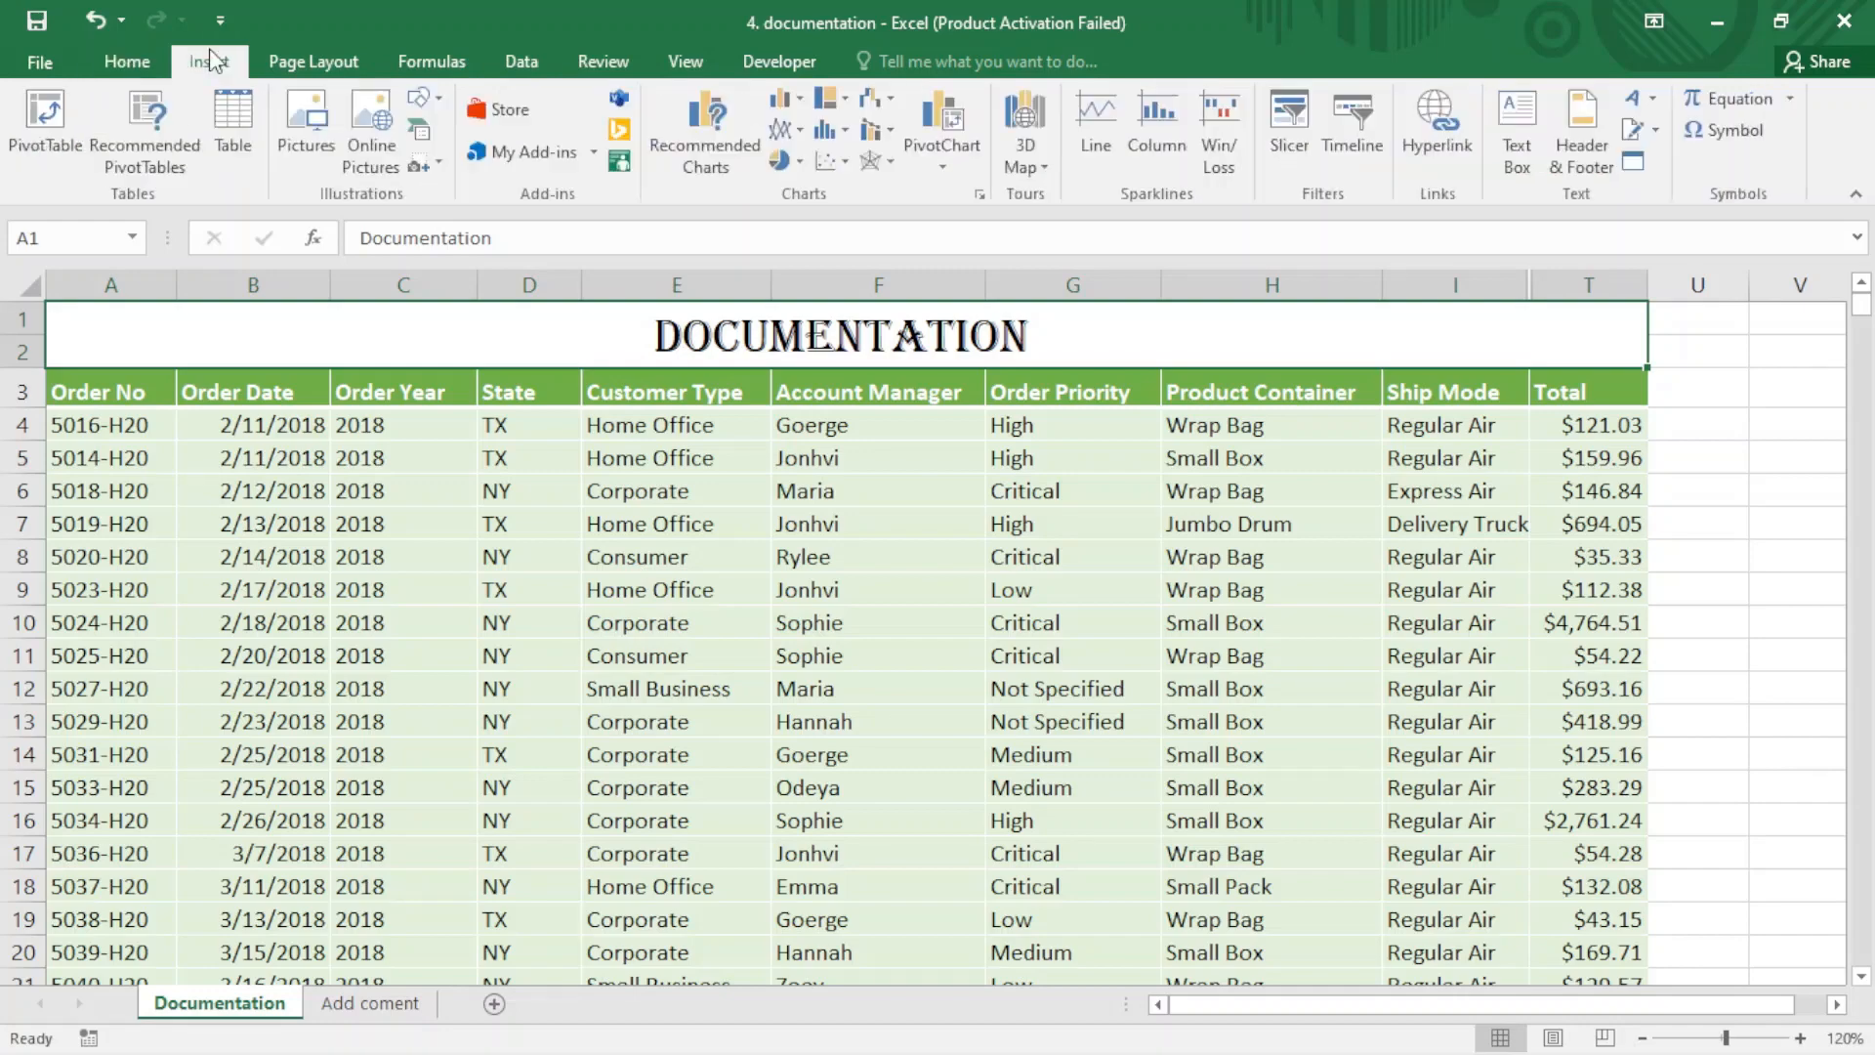
{"action": "left_click", "coordinate": [1420, 138]}
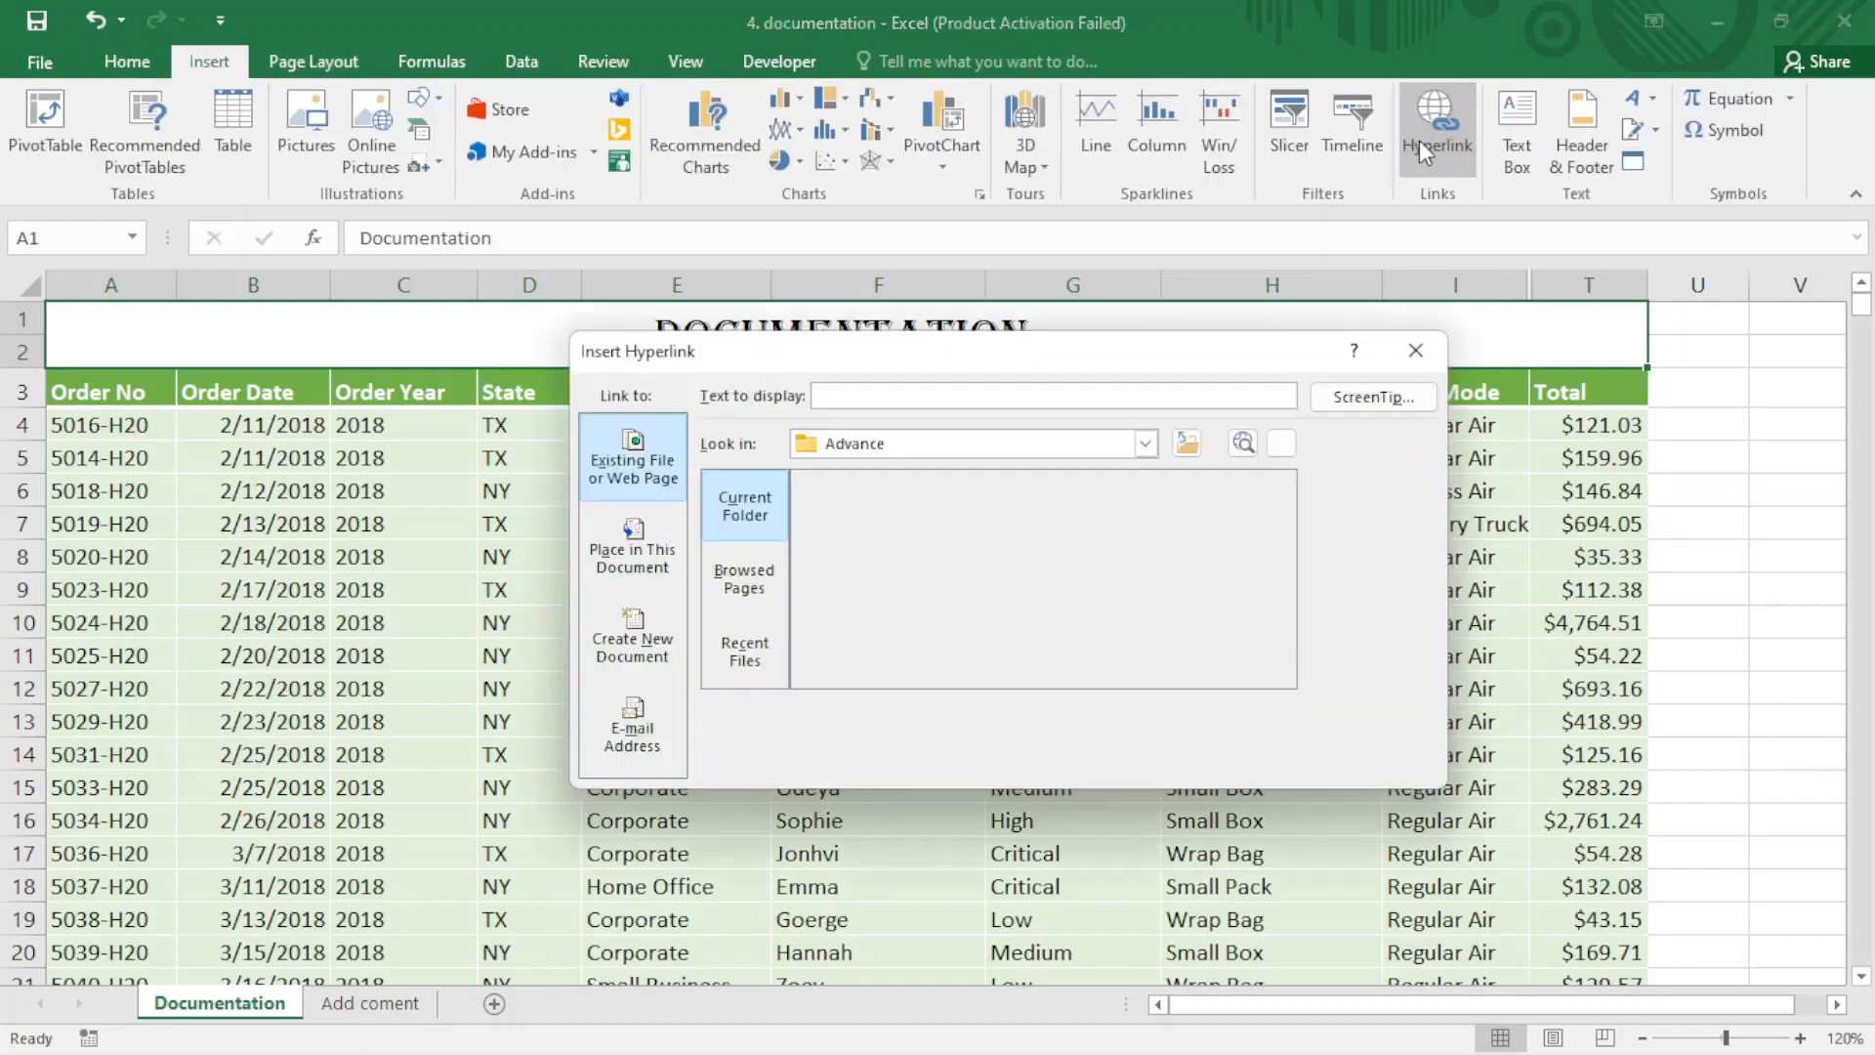
{"action": "left_click", "coordinate": [882, 559]}
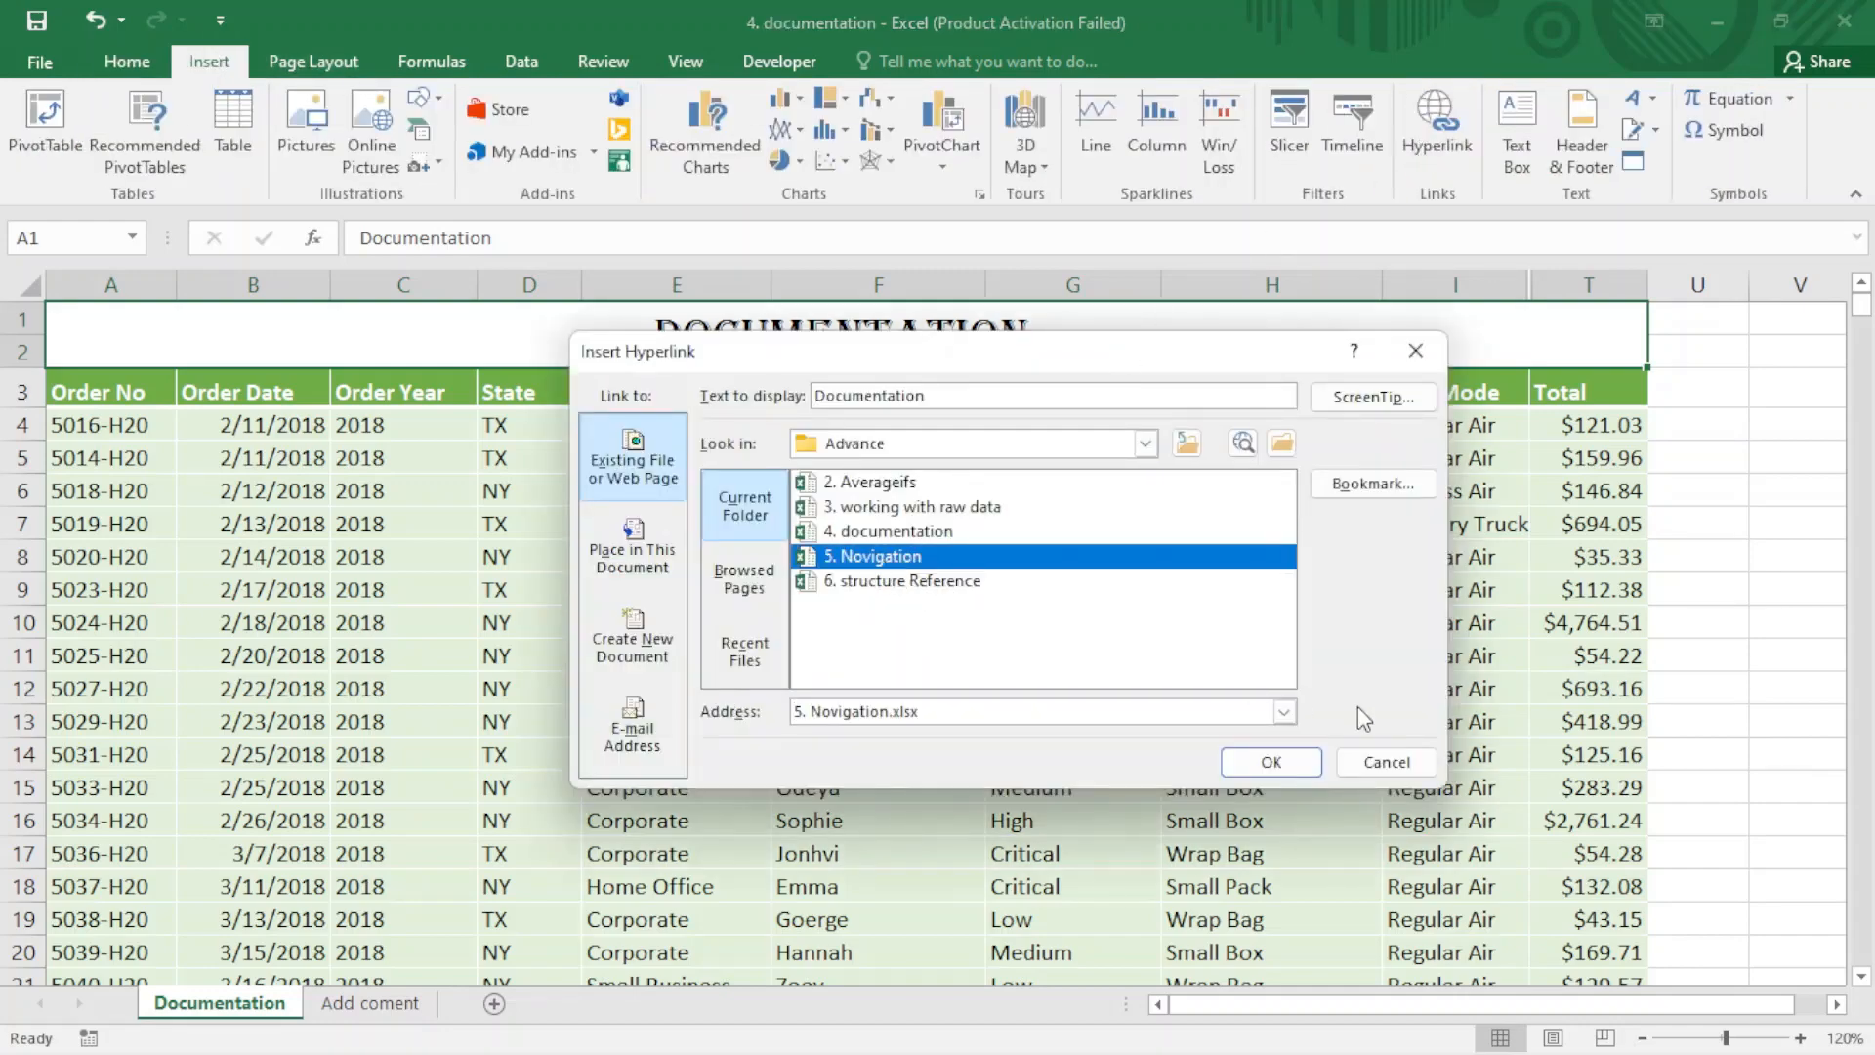
{"action": "left_click", "coordinate": [1297, 767]}
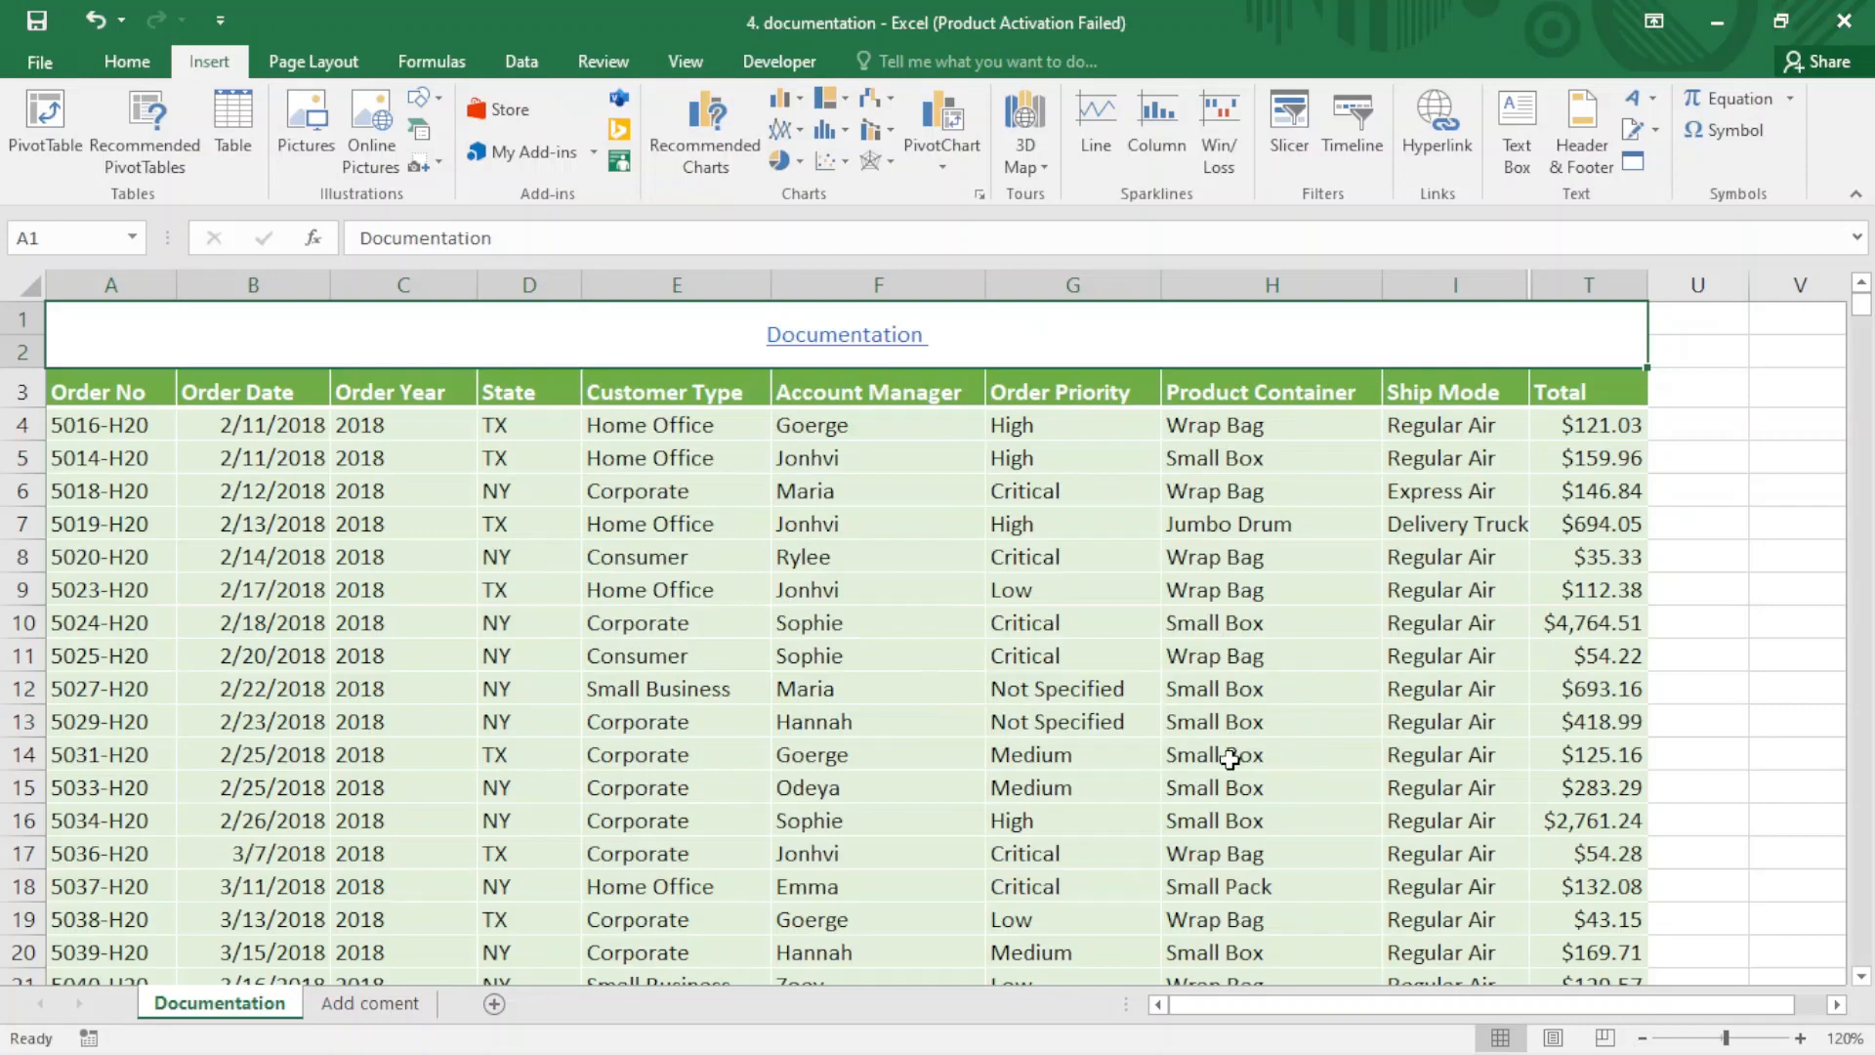
- Follow the Documentation title link back to the 5. Novigation workbook and view its Data_Sales and Report sheets
{"action": "left_click", "coordinate": [855, 338]}
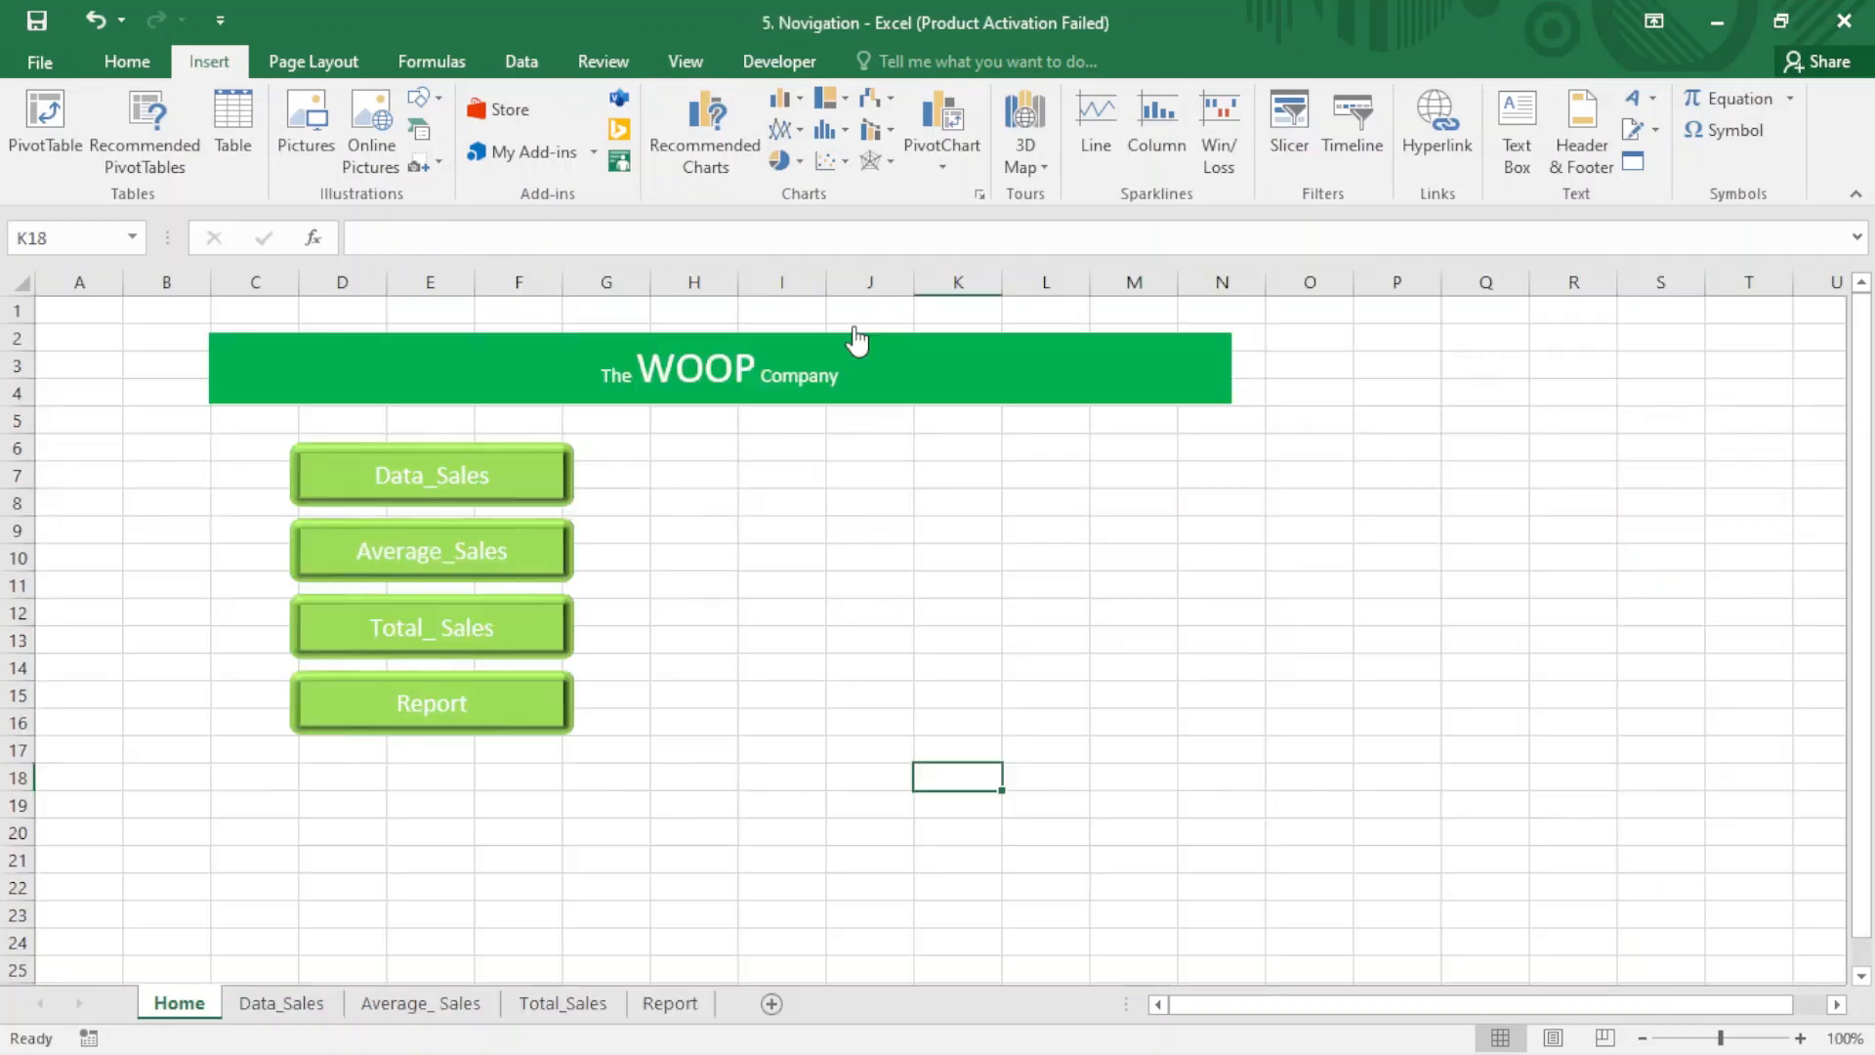
{"action": "left_click", "coordinate": [754, 607]}
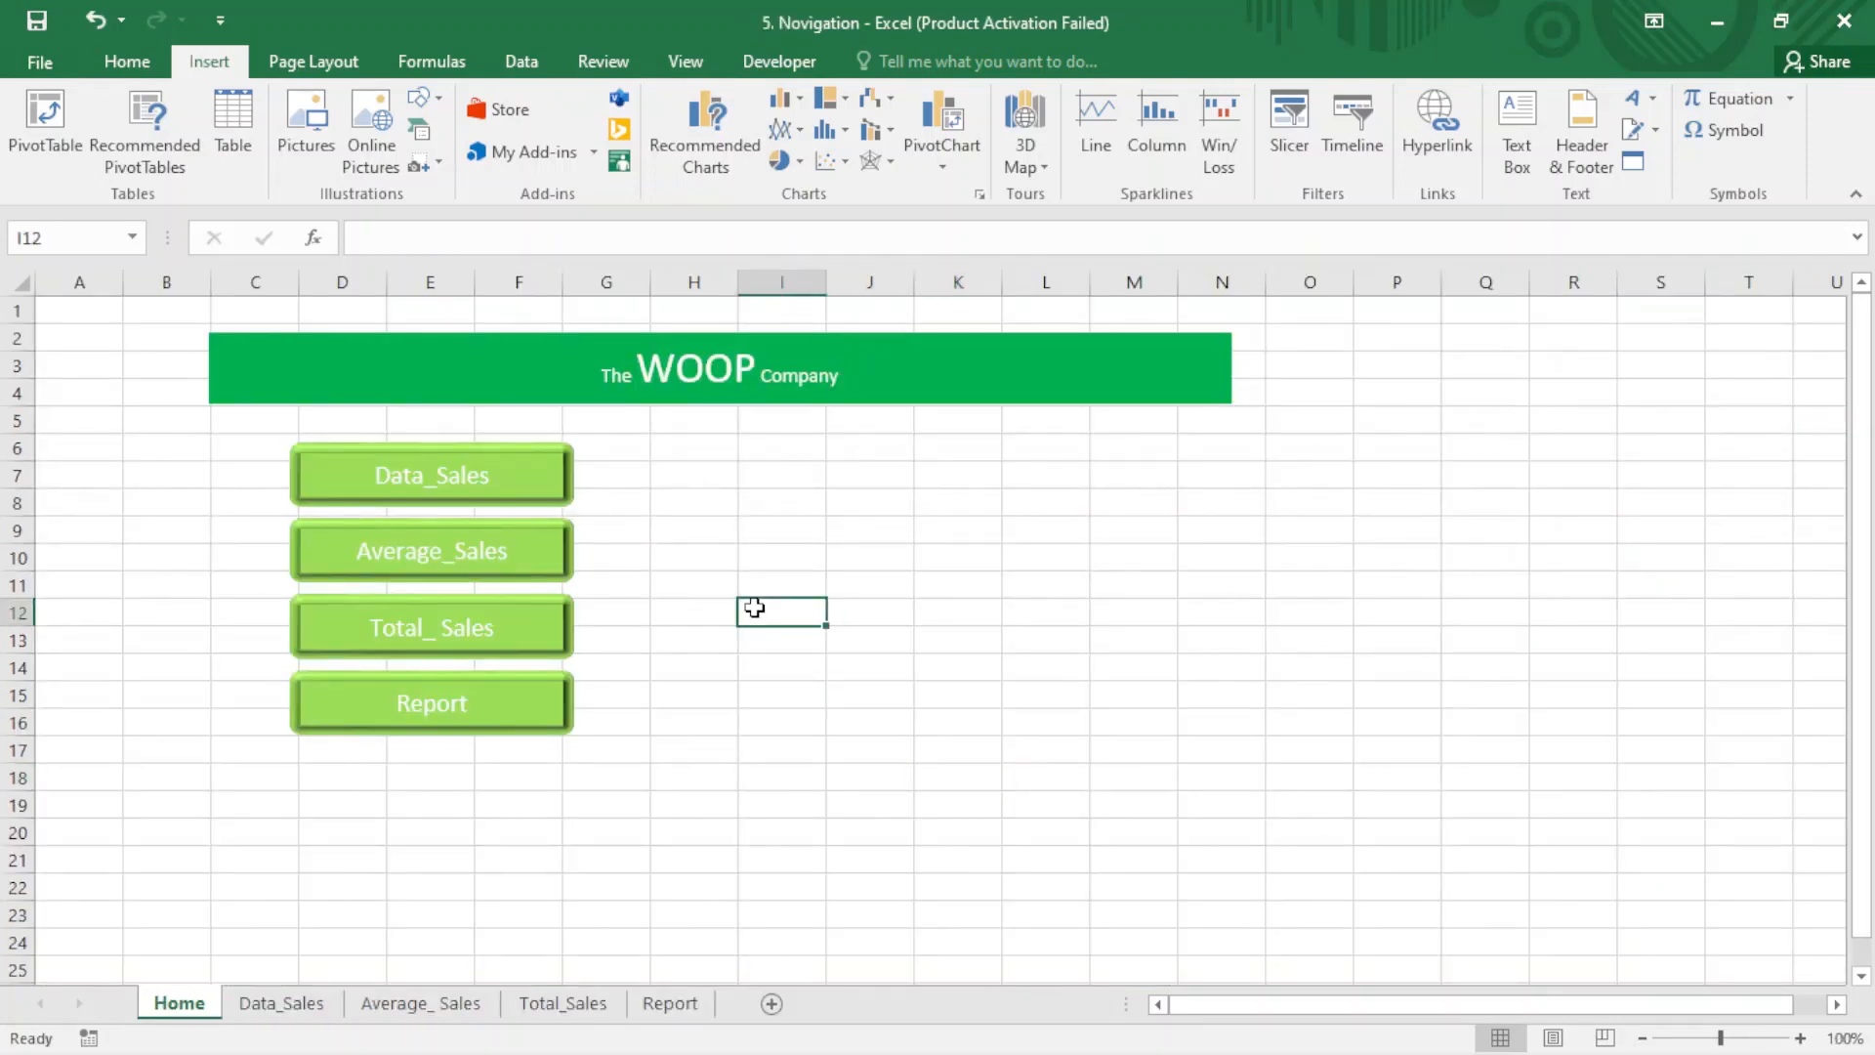
{"action": "left_click", "coordinate": [270, 1006]}
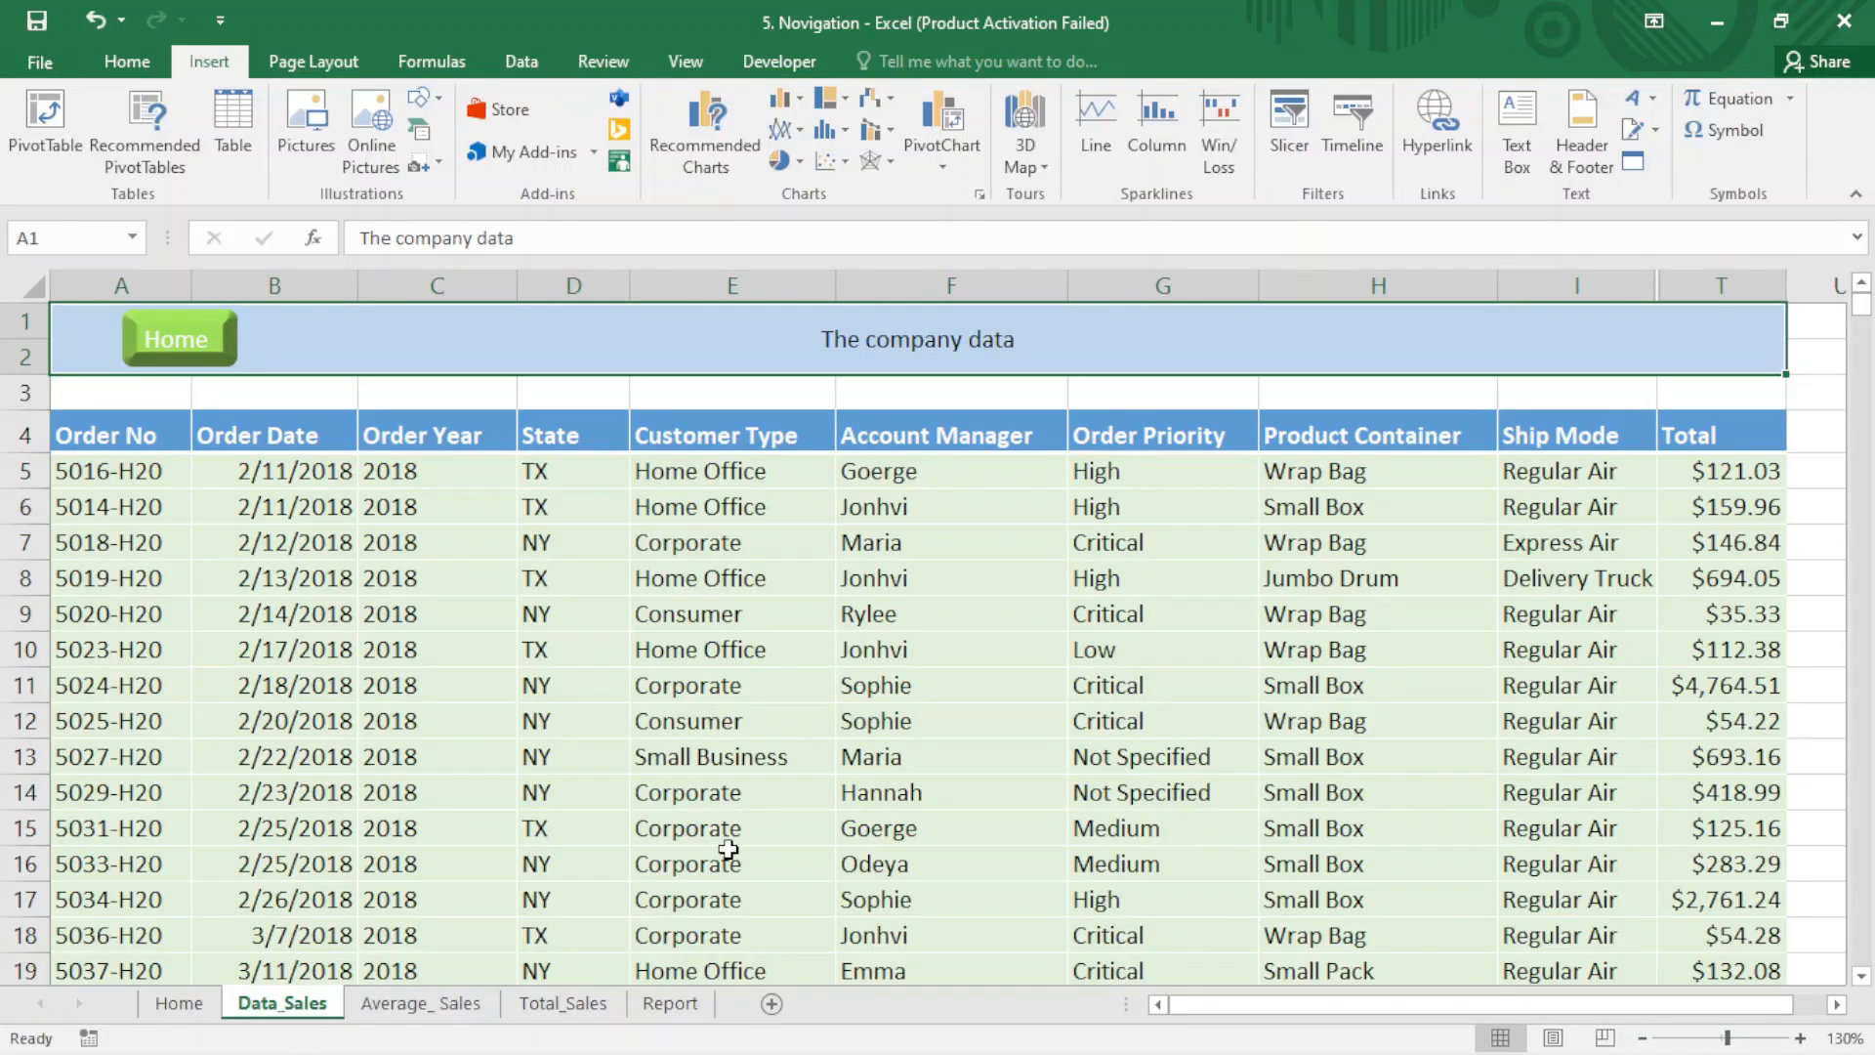
{"action": "left_click", "coordinate": [670, 1004]}
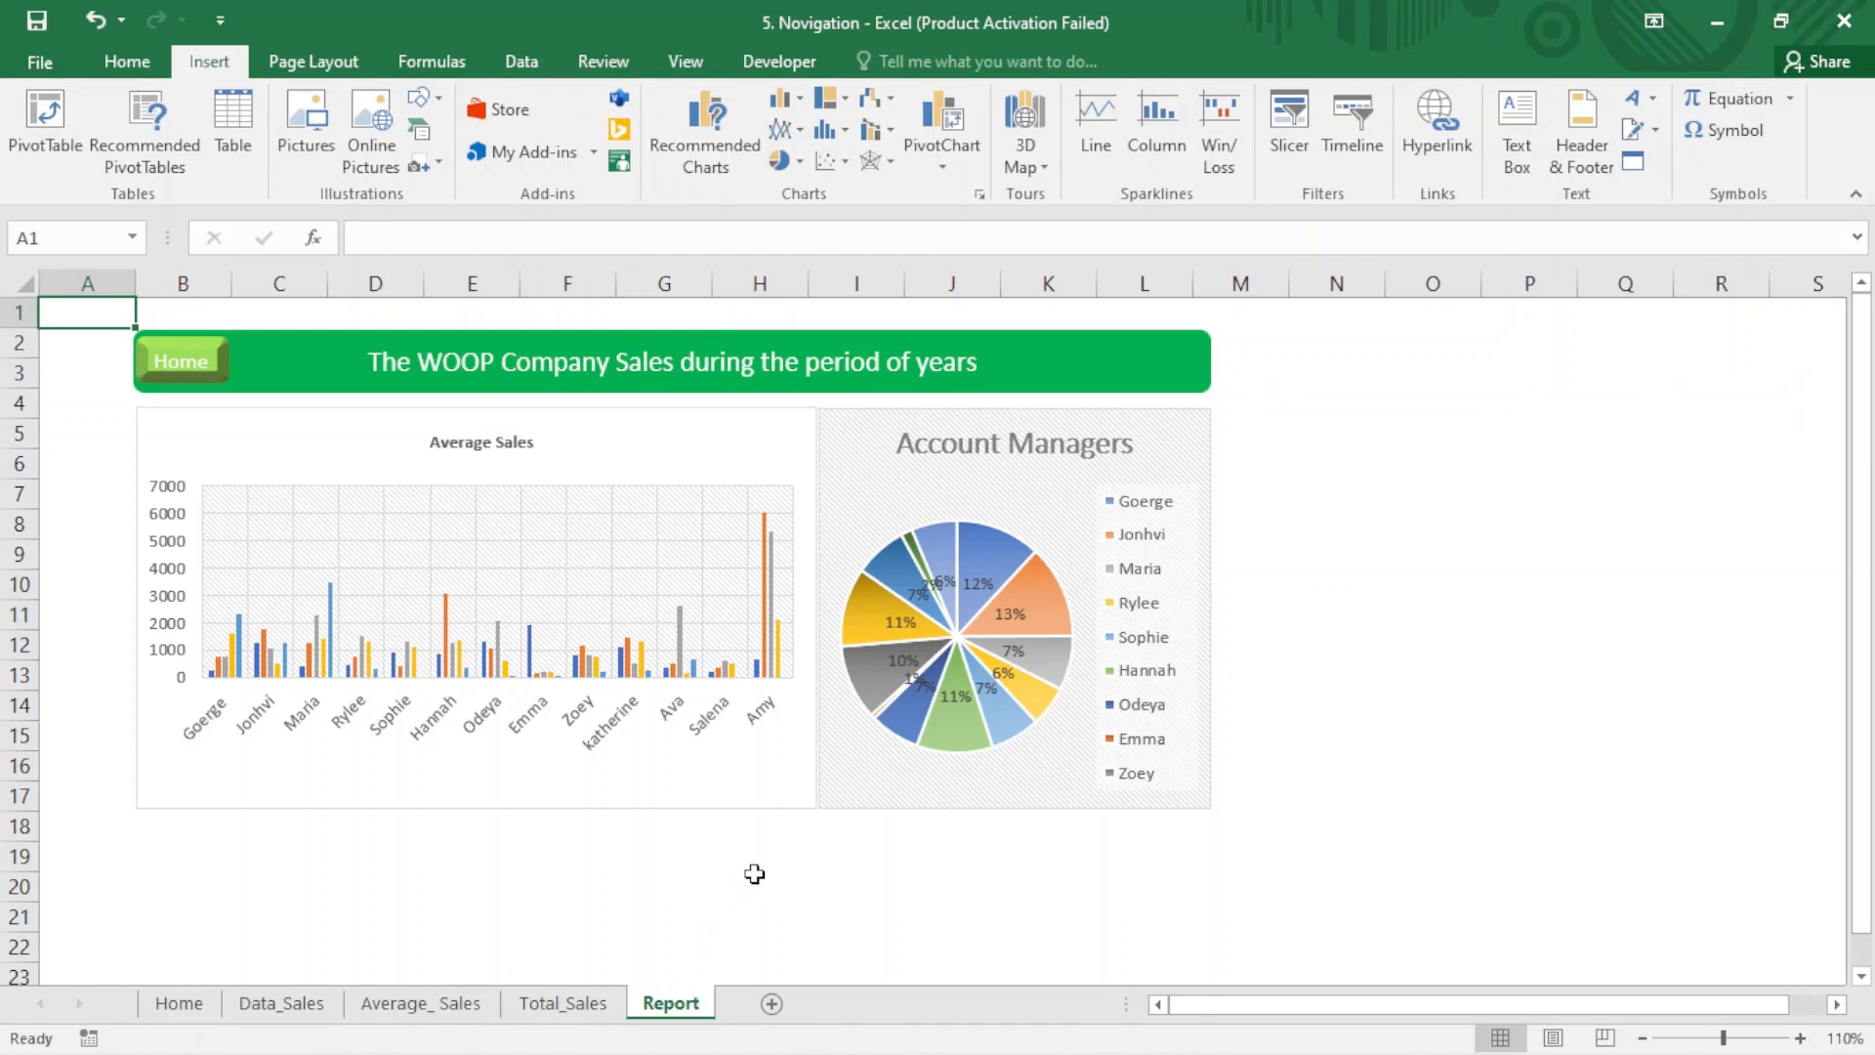